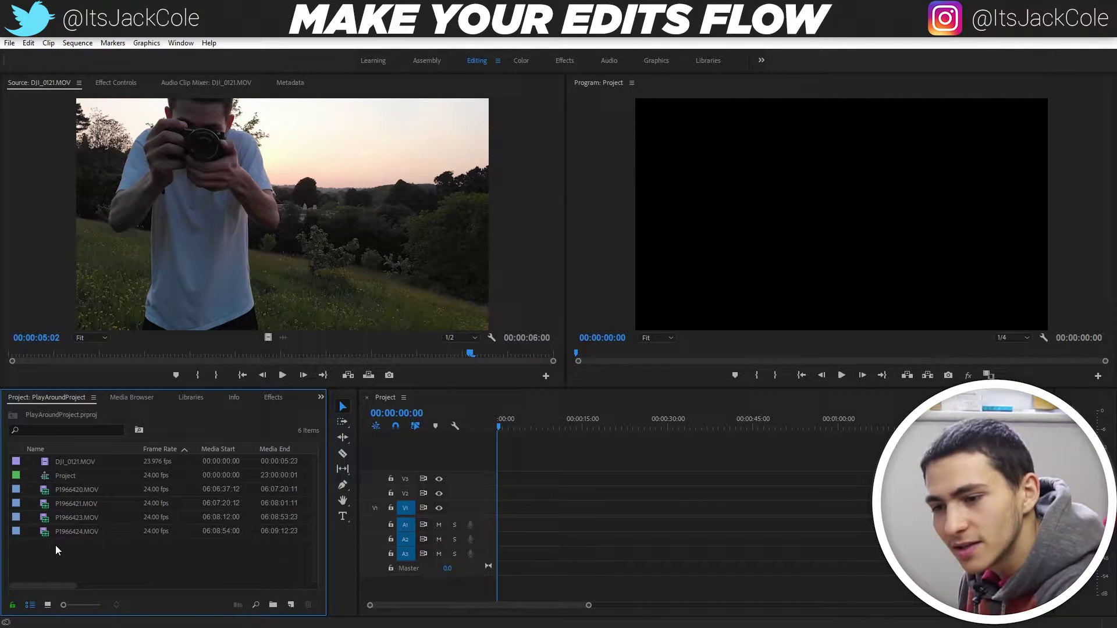
# Place only the video of P1966420.MOV on track V1 at the start of the sequence.
pyautogui.doubleClick(56, 490)
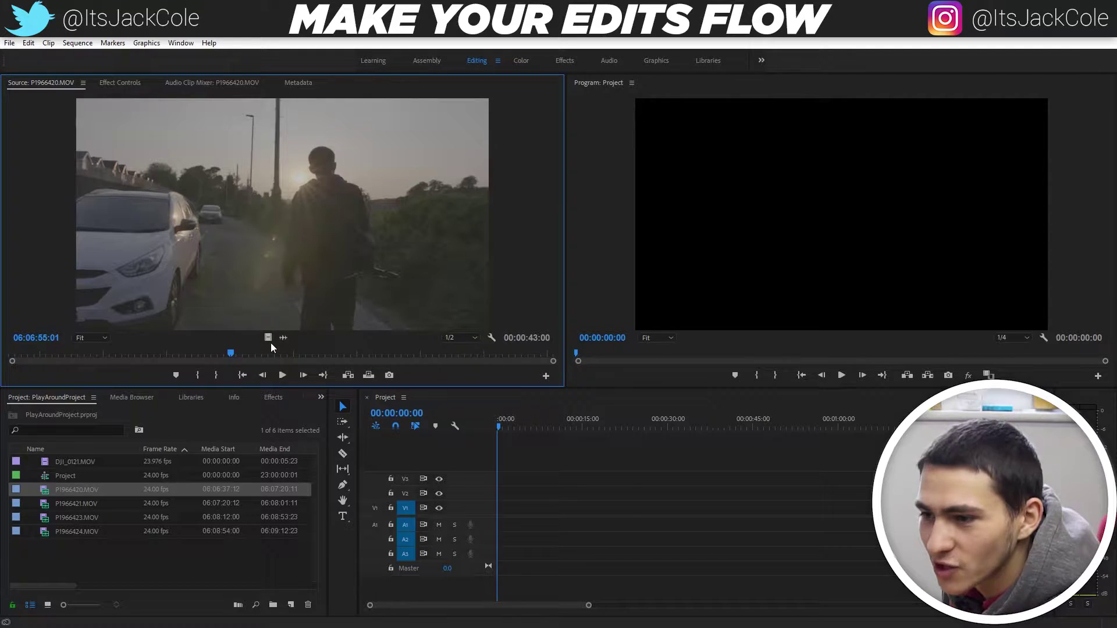
pyautogui.moveTo(563, 458); pyautogui.dragTo(576, 508)
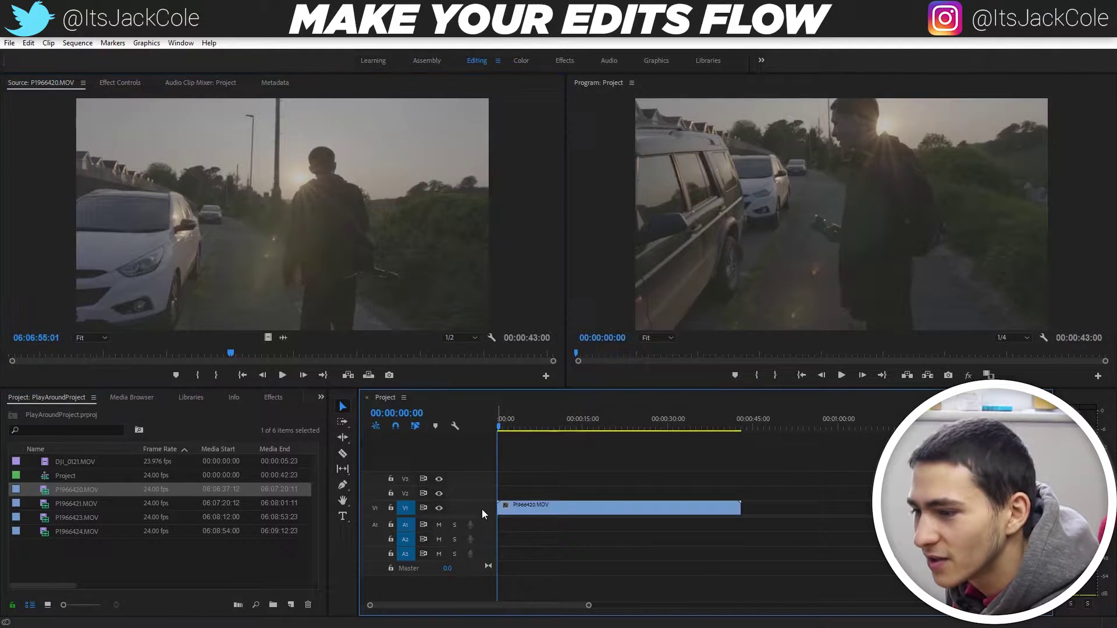
# Split the clip at 00:00:19:21, delete the part before the cut, and move the remainder to the sequence start.
pyautogui.moveTo(505, 427); pyautogui.dragTo(611, 465)
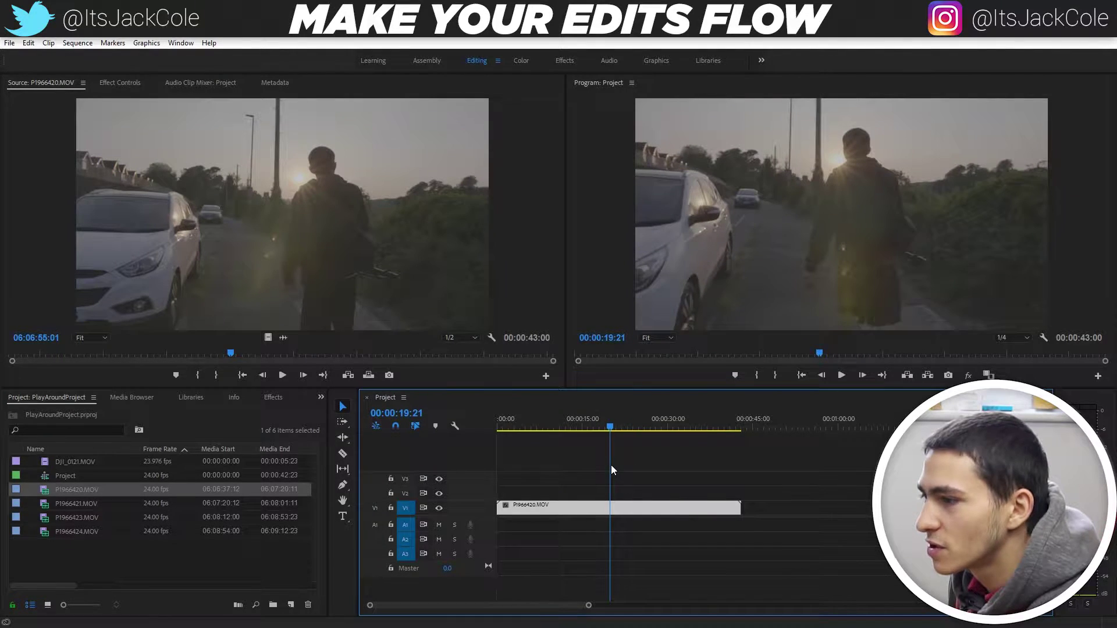
pyautogui.press('c')
pyautogui.click(609, 512)
pyautogui.press('v')
pyautogui.press('Delete')
pyautogui.moveTo(642, 512); pyautogui.dragTo(527, 511)
pyautogui.moveTo(525, 428); pyautogui.dragTo(497, 430)
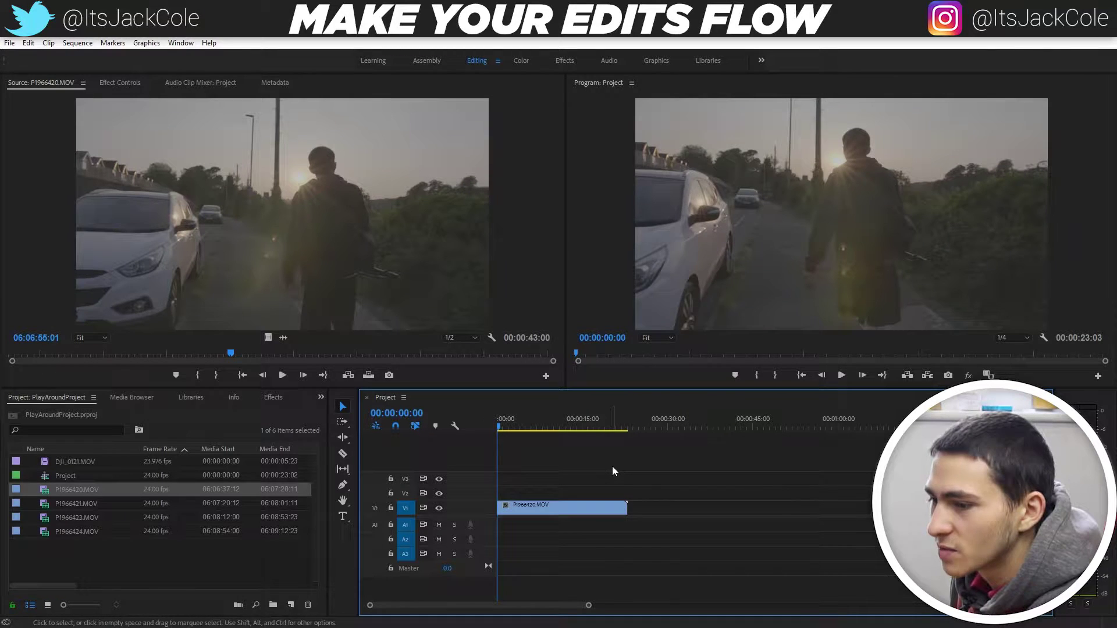
# Show the Time Remapping speed line on the P1966420.MOV clip and enlarge track V1, with the playhead at 00:00:01:00.
pyautogui.press('space')
pyautogui.press('Left')
pyautogui.moveTo(589, 605); pyautogui.dragTo(427, 606)
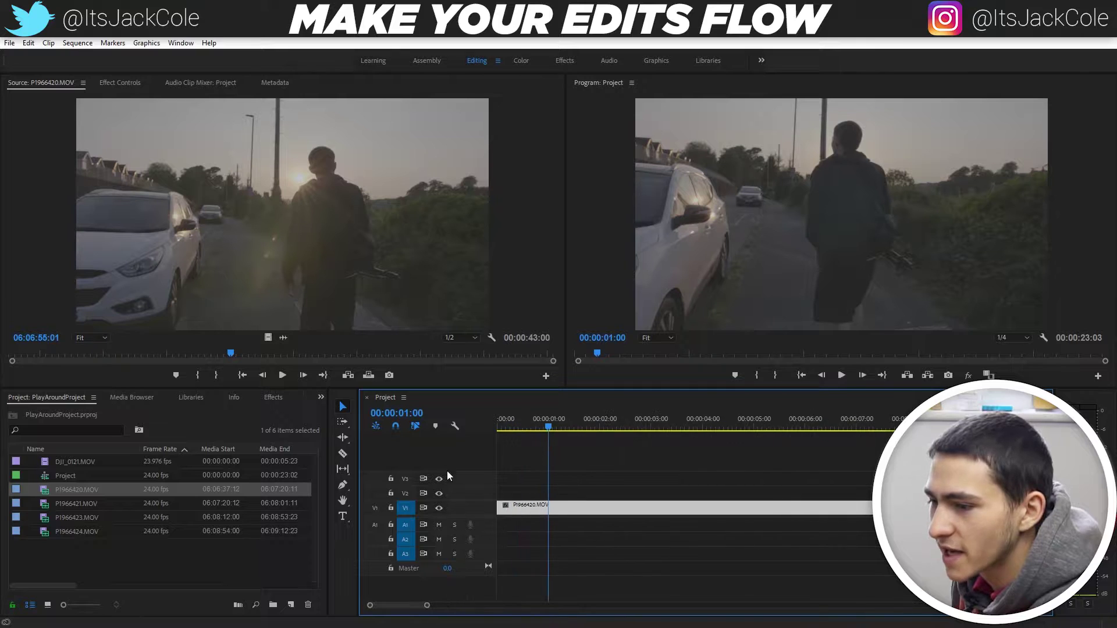
pyautogui.click(505, 505)
pyautogui.moveTo(554, 543)
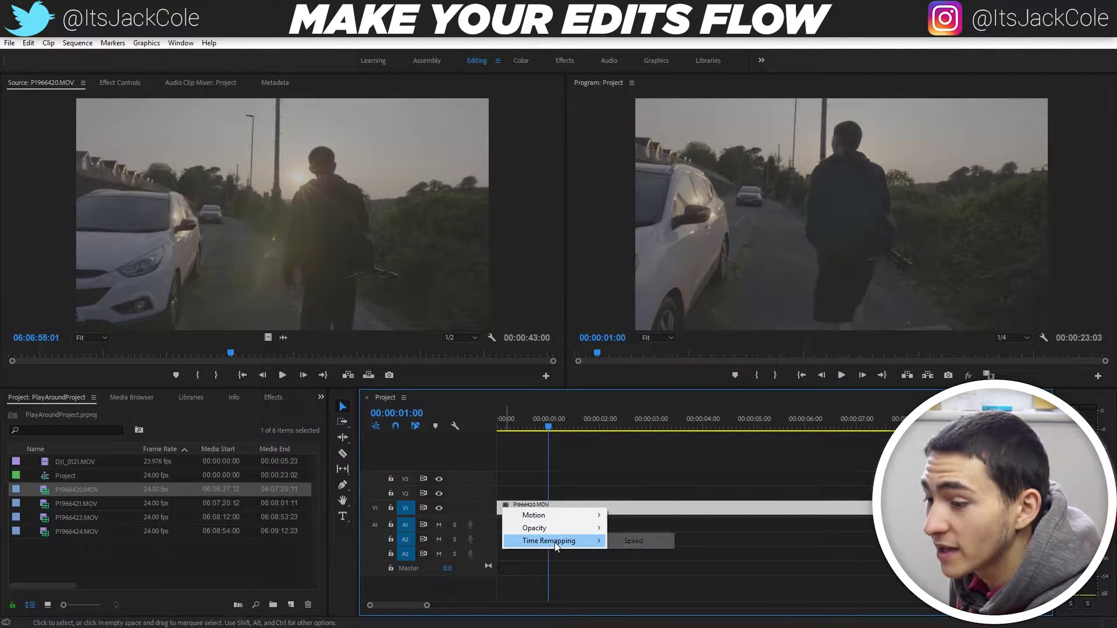
pyautogui.click(647, 542)
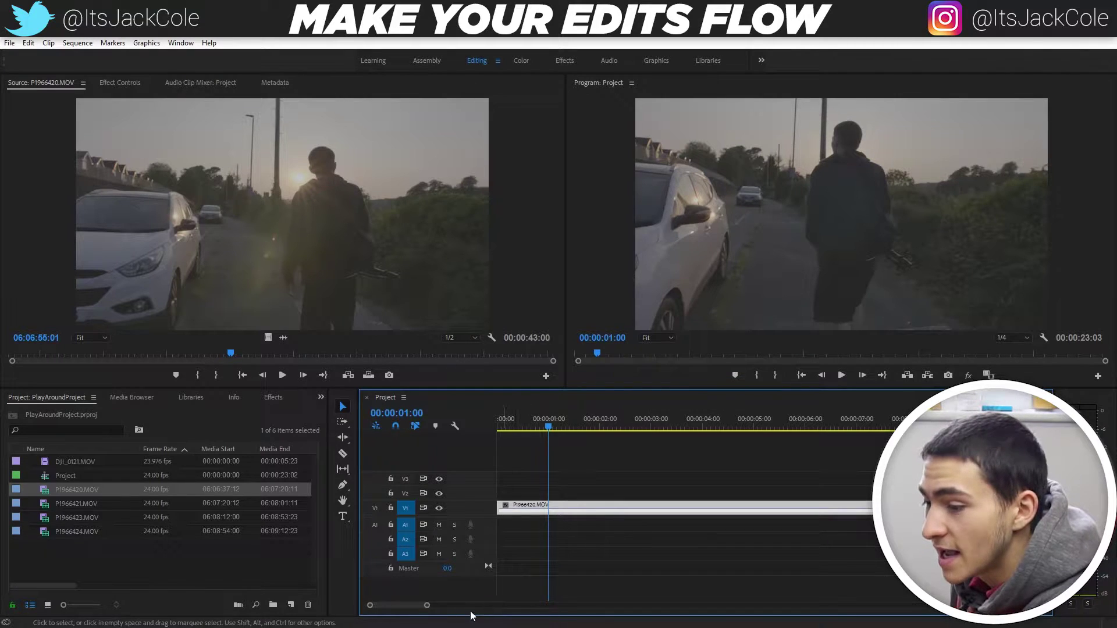
pyautogui.hotkey('shift', '=')
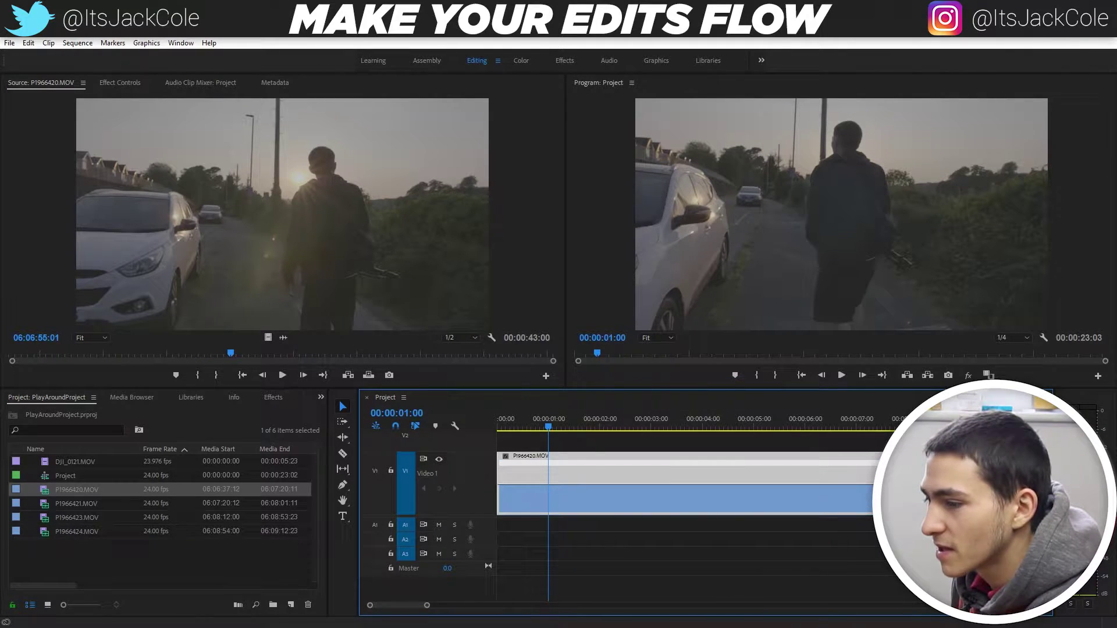
# Add a speed keyframe at 00:00:01:00 and raise the clip's playback speed after it.
pyautogui.press('p')
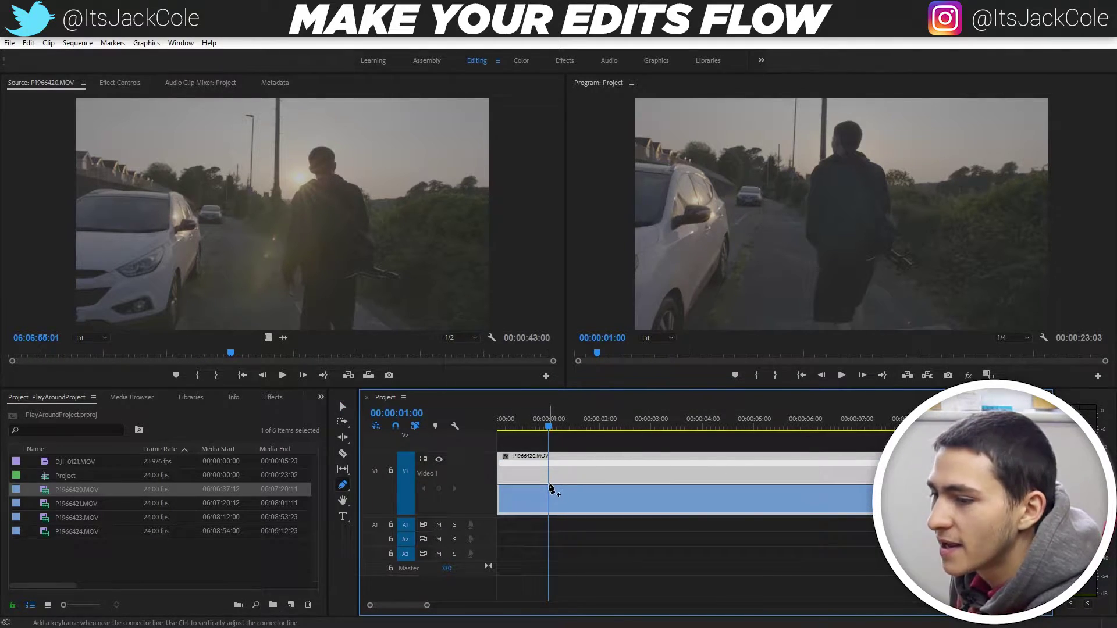
pyautogui.press('v')
pyautogui.moveTo(426, 606); pyautogui.dragTo(417, 606)
pyautogui.moveTo(594, 465); pyautogui.dragTo(686, 470)
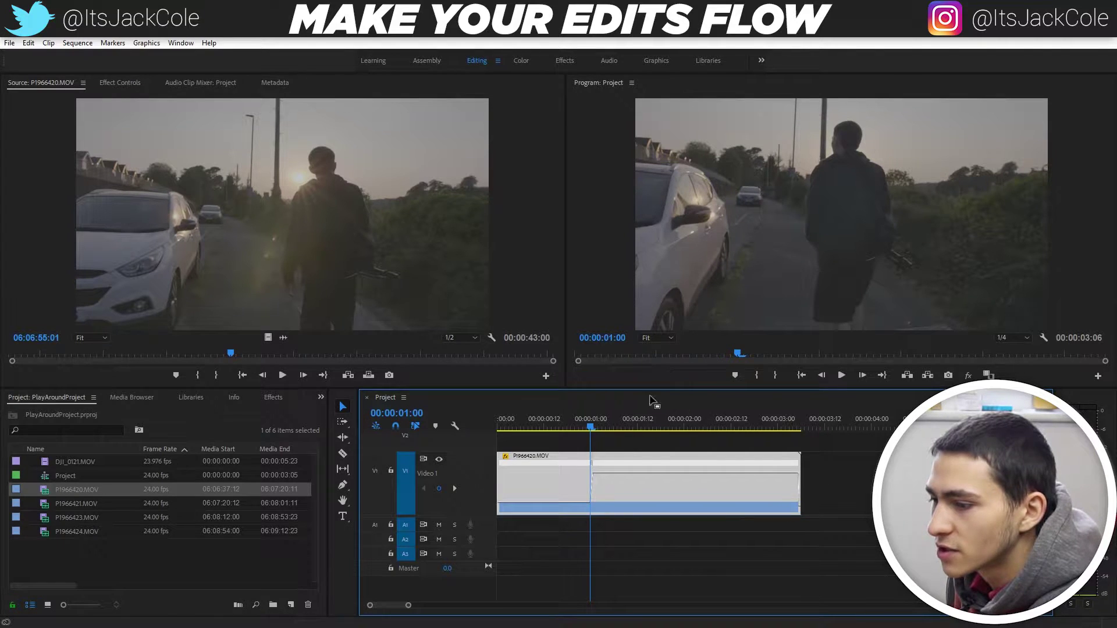
# Split the speed keyframe into a ramp from 00:00:01:00 to about 00:00:01:03 and curve the transition smoothly.
pyautogui.moveTo(407, 605); pyautogui.dragTo(394, 606)
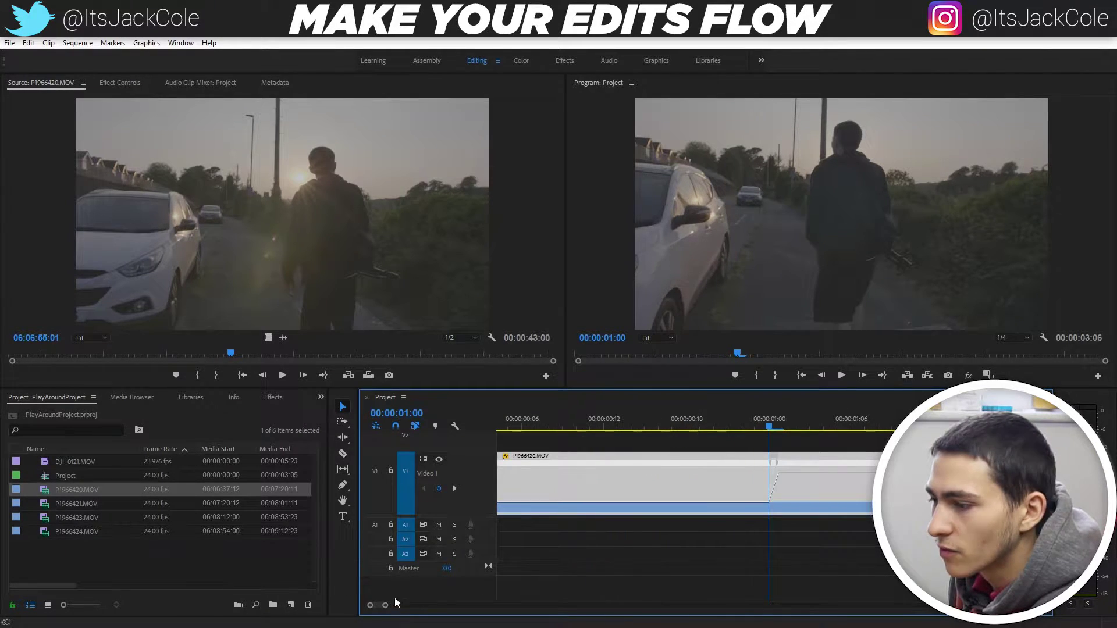
pyautogui.click(775, 463)
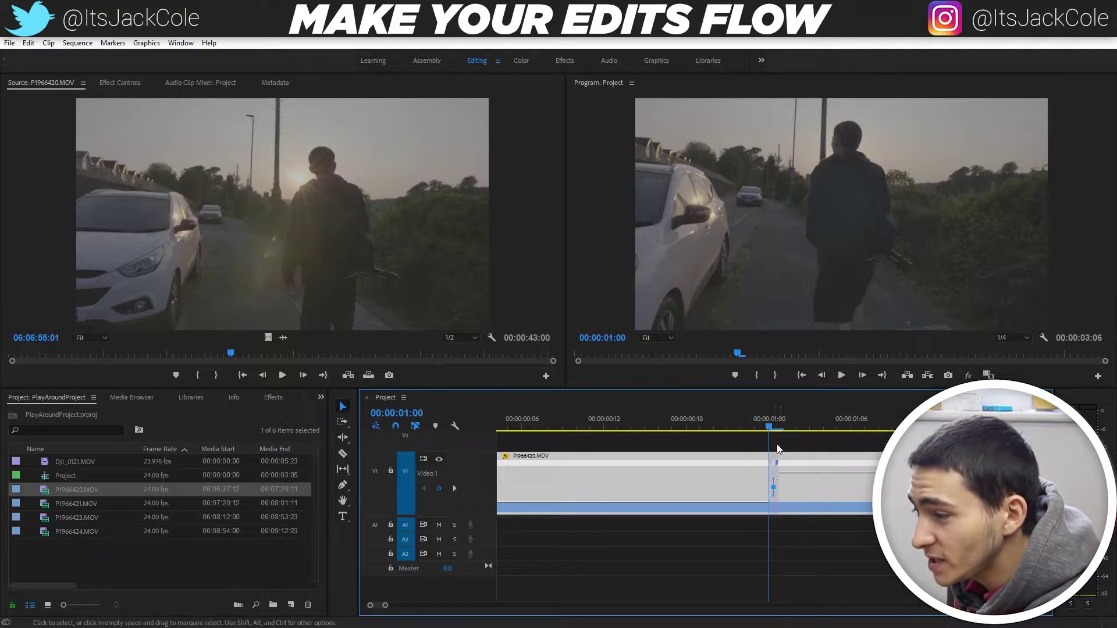
pyautogui.moveTo(776, 463); pyautogui.dragTo(817, 466)
pyautogui.click(817, 465)
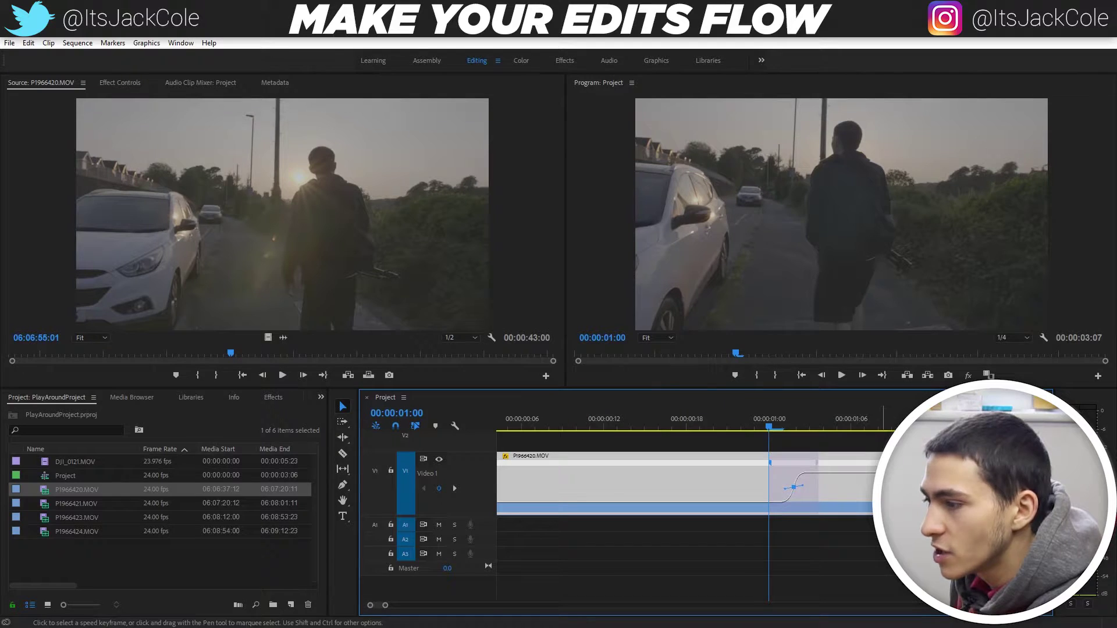
# Widen the speed ramp so that it starts at about 00:00:00:20.
pyautogui.press('space')
pyautogui.click(621, 434)
pyautogui.moveTo(793, 487); pyautogui.dragTo(720, 476)
# Play back the speed ramp repeatedly to check how the slow section accelerates into the fast one.
pyautogui.moveTo(751, 416); pyautogui.dragTo(644, 429)
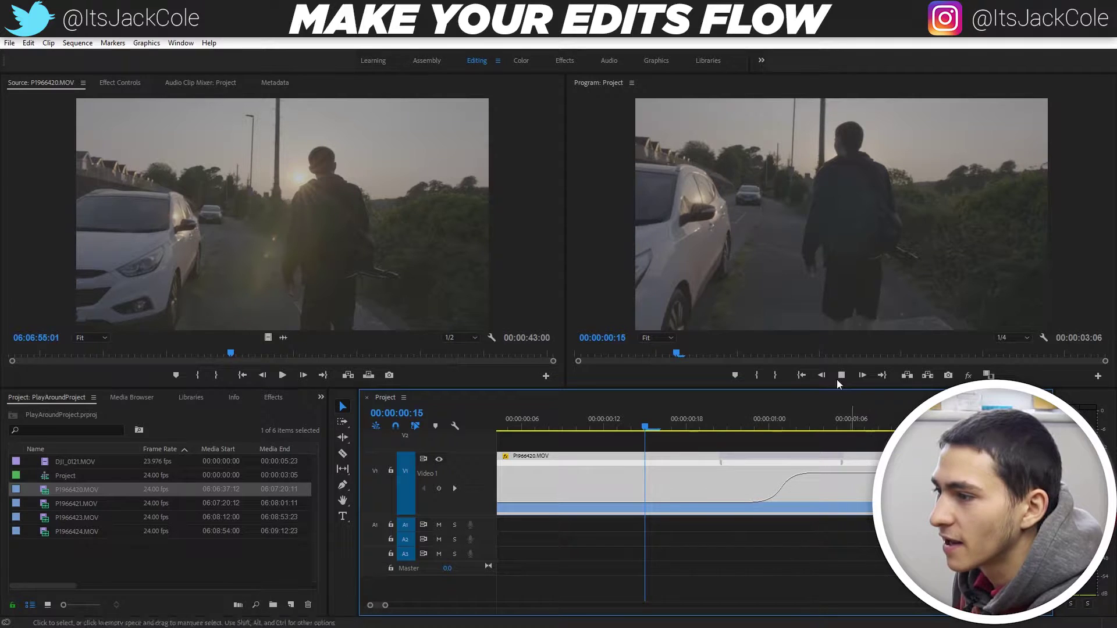
pyautogui.press('space')
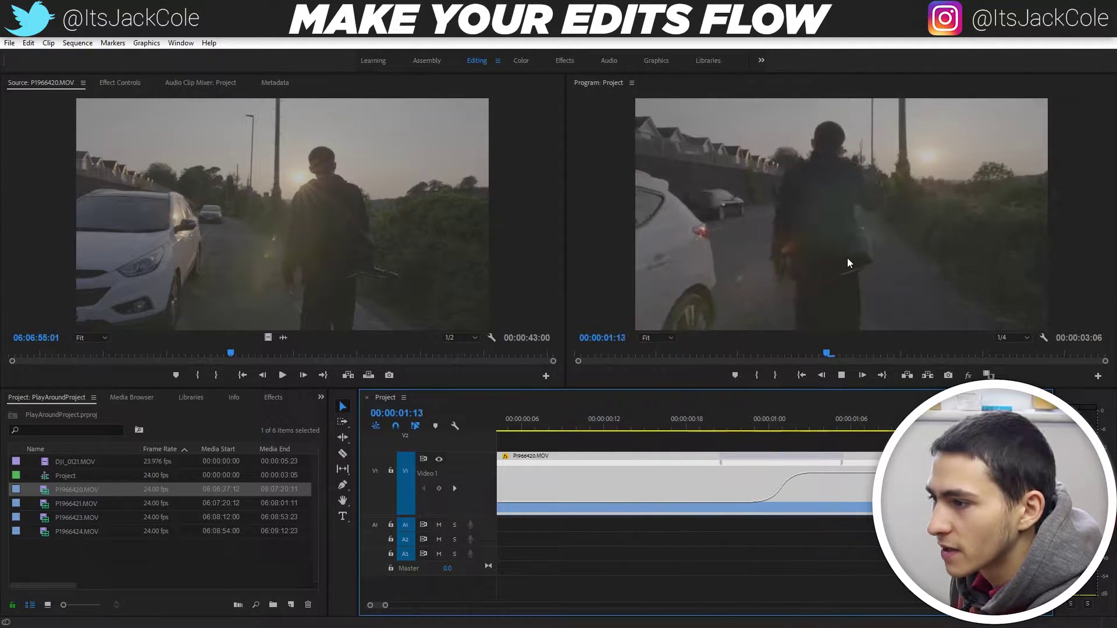
pyautogui.click(686, 427)
pyautogui.press('space')
pyautogui.press('space')
pyautogui.moveTo(749, 421)
pyautogui.mouseDown()
pyautogui.moveTo(689, 427)
pyautogui.moveTo(847, 442)
pyautogui.moveTo(729, 427)
pyautogui.moveTo(768, 427)
pyautogui.mouseUp()
pyautogui.press('space')
pyautogui.press('space')
pyautogui.press('space')
pyautogui.press('space')
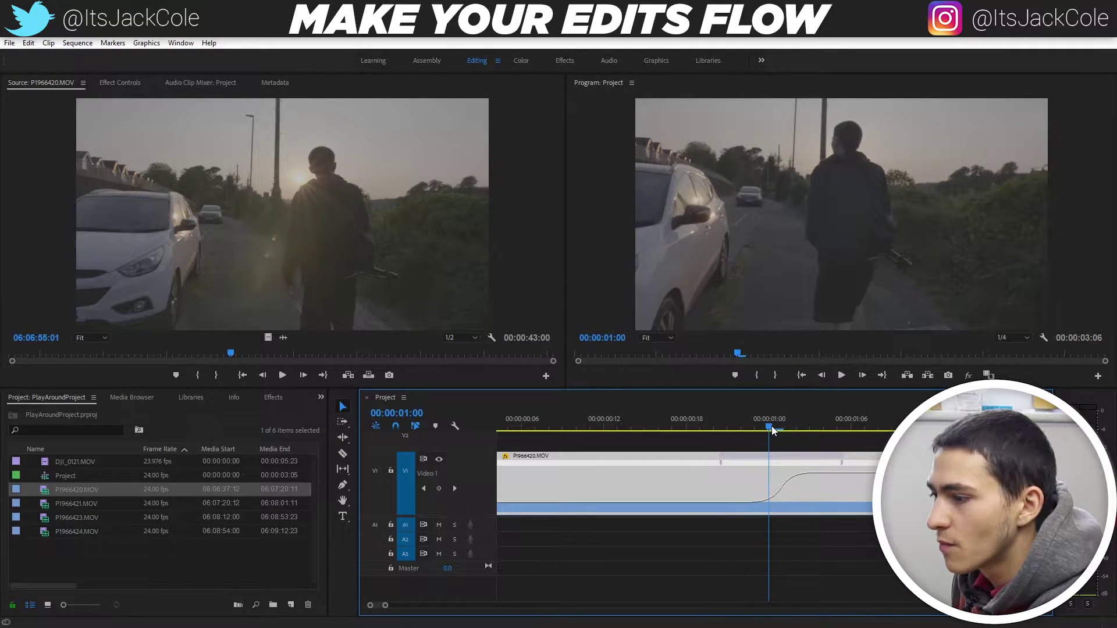
# Shorten the speed ramp to end at about 00:00:01:03 and preview it from 00:00:00:18.
pyautogui.click(840, 472)
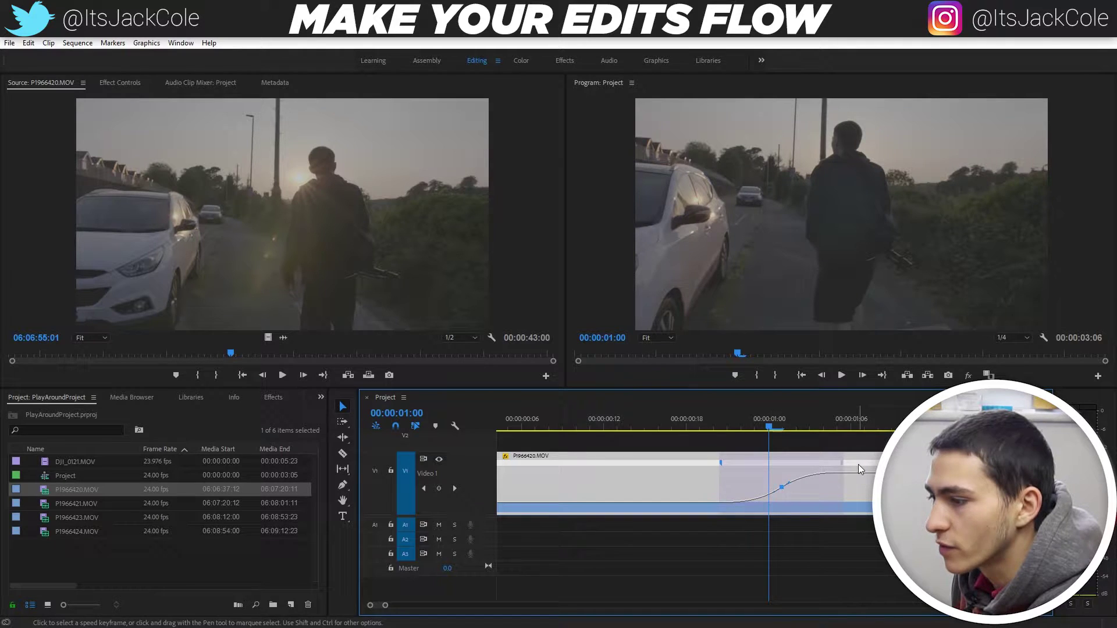
pyautogui.moveTo(843, 463); pyautogui.dragTo(817, 467)
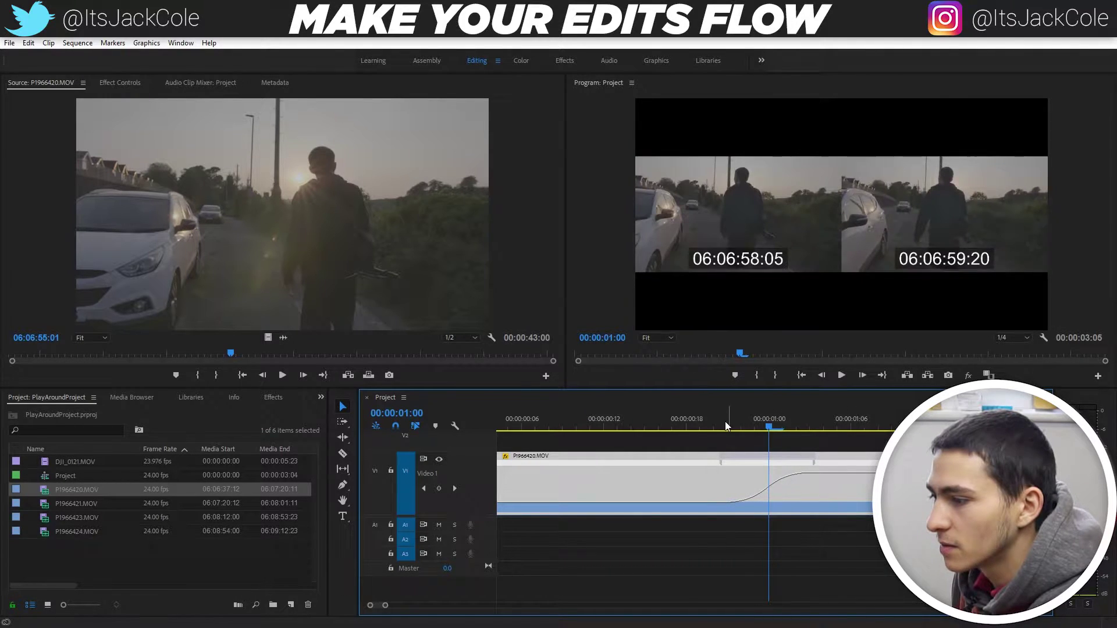
pyautogui.click(688, 423)
pyautogui.press('space')
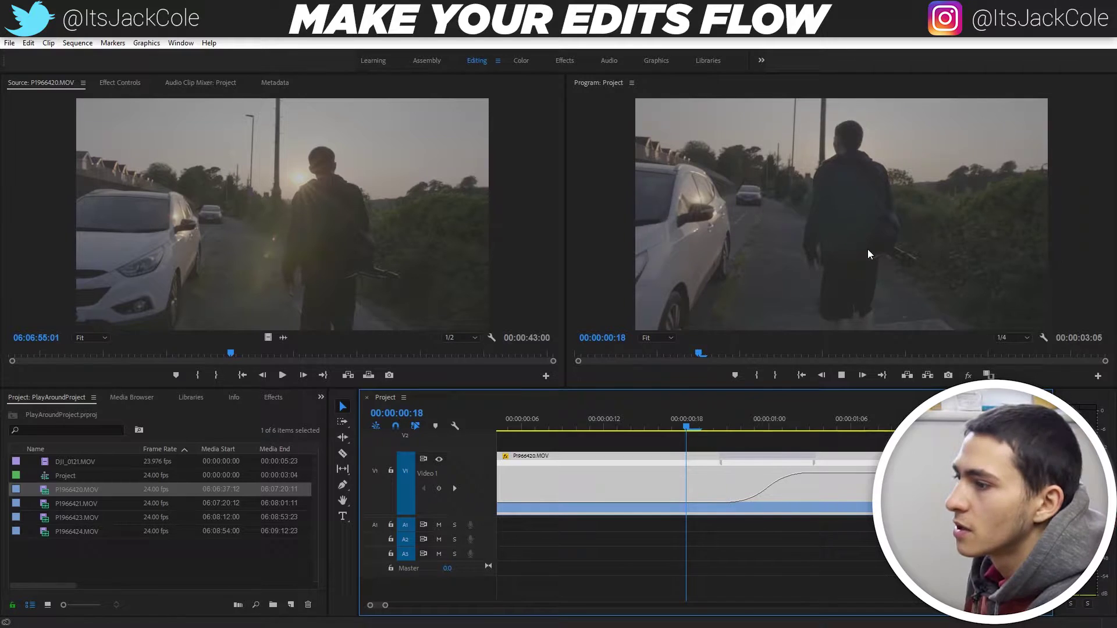
# Try trimming the clip's end to 00:00:01:03, preview the result, and extend the end back out.
pyautogui.click(769, 424)
pyautogui.moveTo(777, 426); pyautogui.dragTo(811, 468)
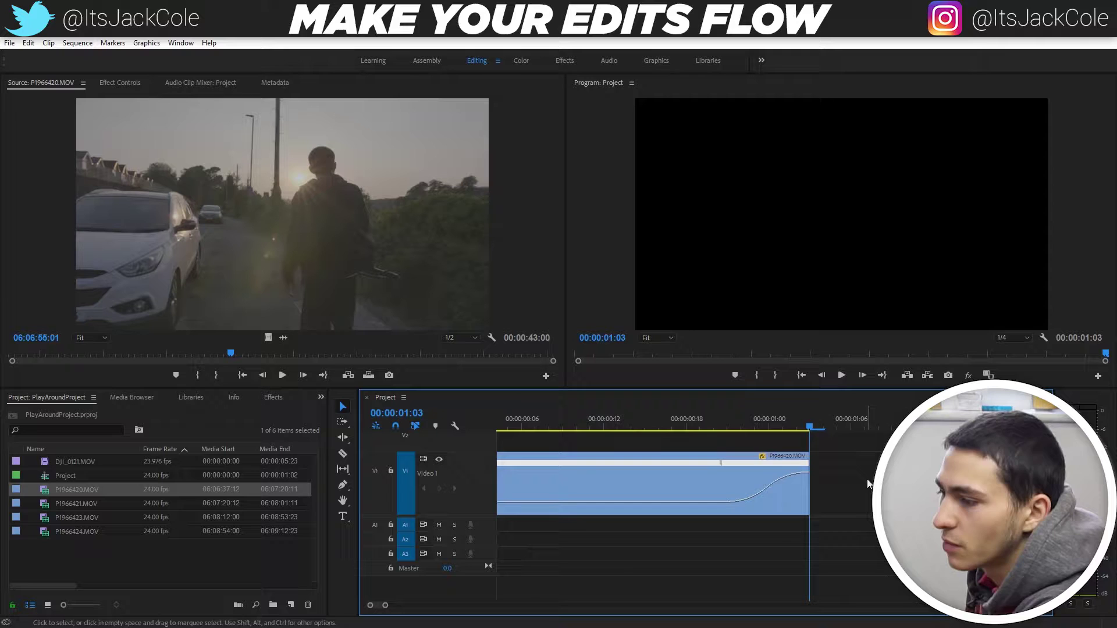
pyautogui.hotkey('ctrl', 's')
pyautogui.moveTo(385, 605); pyautogui.dragTo(436, 605)
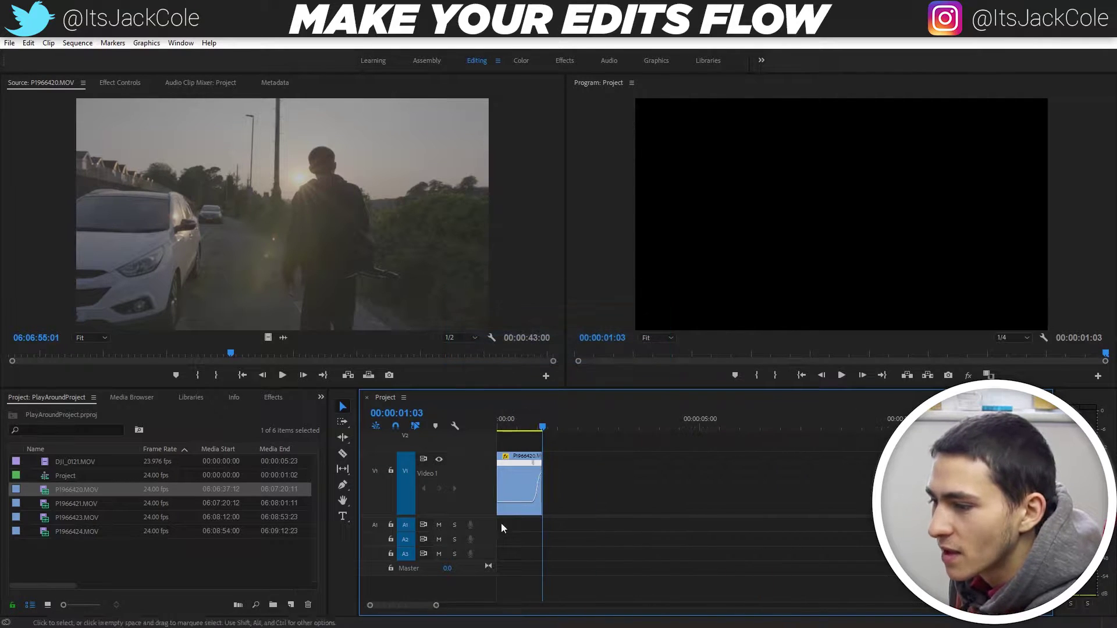
pyautogui.click(501, 523)
pyautogui.press('space')
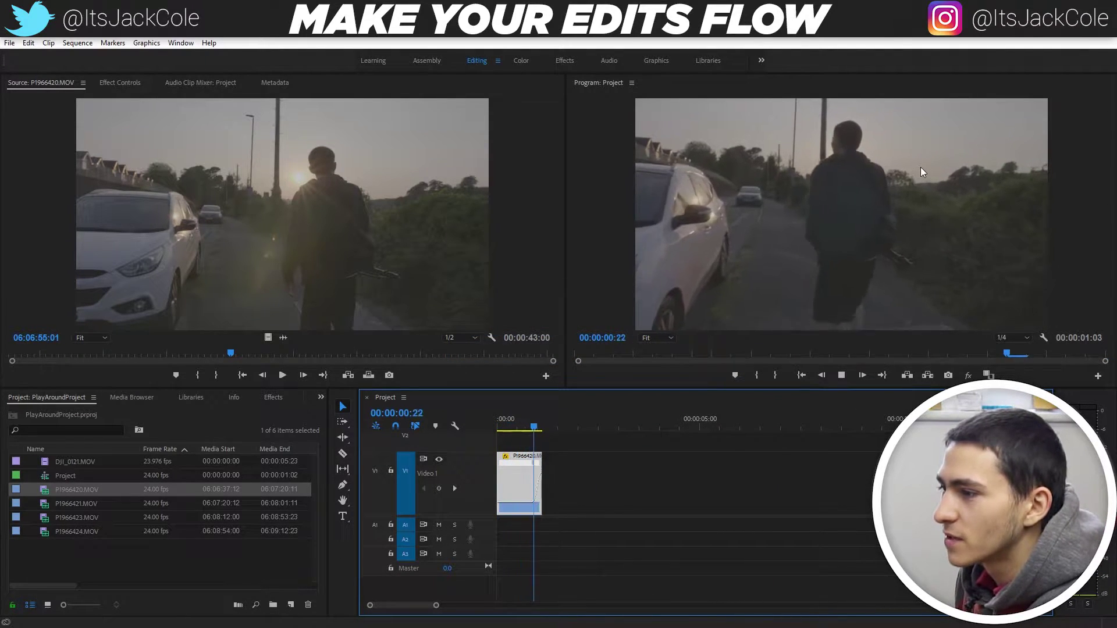
pyautogui.press('space')
pyautogui.press('space')
pyautogui.moveTo(540, 490); pyautogui.dragTo(626, 490)
# Step through the frames around the speed ramp and nudge the ramp's end keyframe to about 00:00:01:04.
pyautogui.click(534, 422)
pyautogui.press('Left')
pyautogui.press('Left')
pyautogui.press('Left')
pyautogui.press('Left')
pyautogui.press('Right')
pyautogui.press('Right')
pyautogui.press('Right')
pyautogui.moveTo(545, 467); pyautogui.dragTo(547, 467)
# Split the first clip at 00:00:01:07, just past the ramp, and delete the remainder.
pyautogui.press('space')
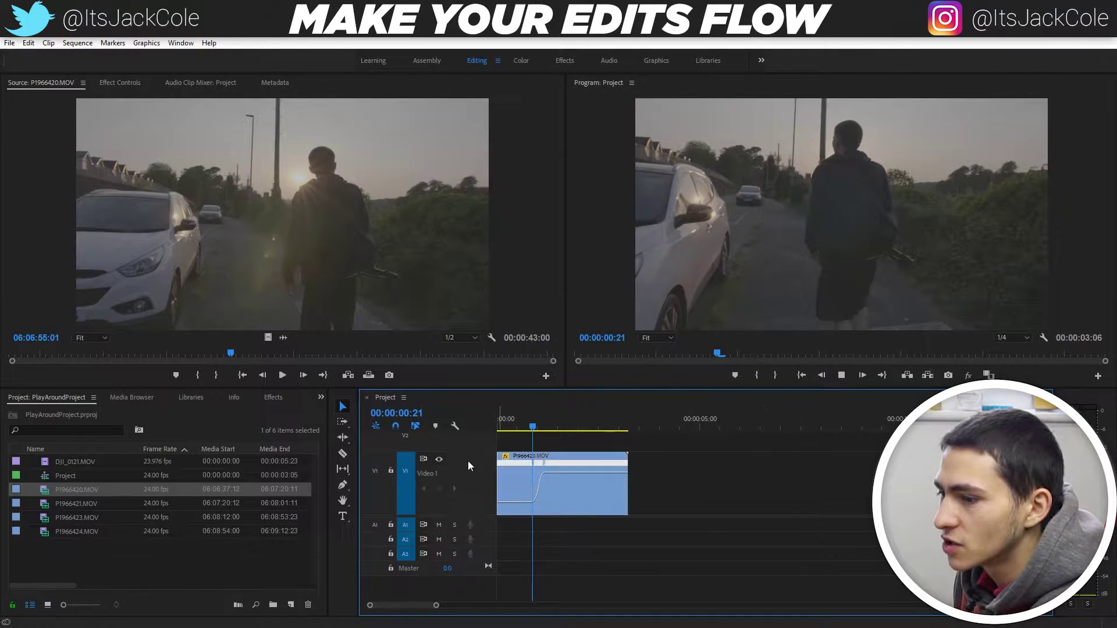
pyautogui.press('space')
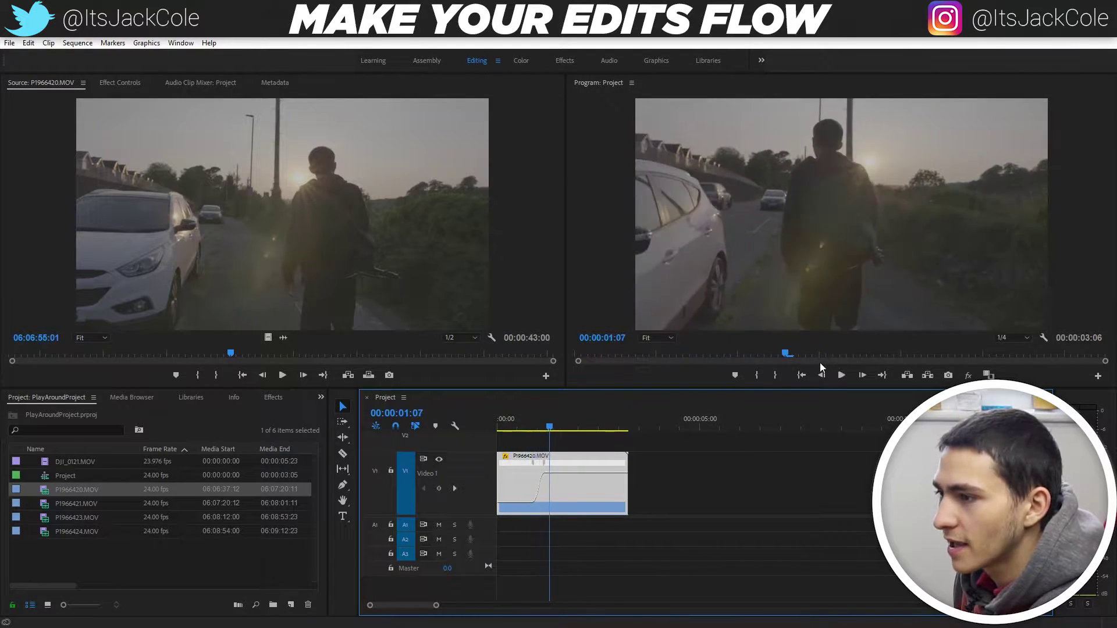
pyautogui.press('c')
pyautogui.click(551, 474)
pyautogui.press('v')
pyautogui.click(593, 480)
pyautogui.press('Delete')
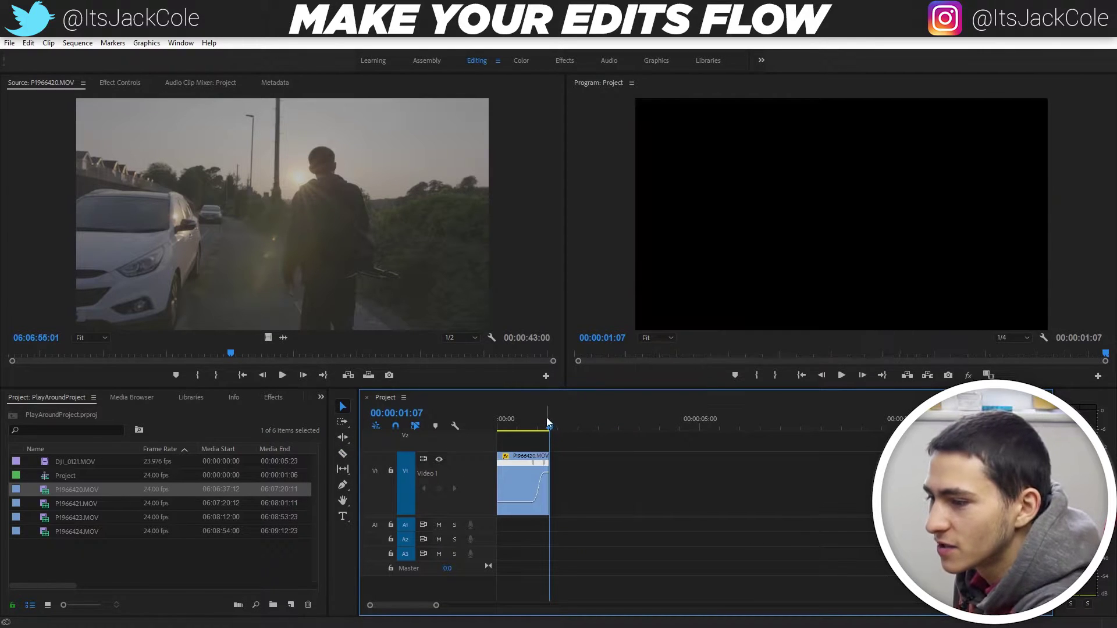
# Play the trimmed clip from the sequence start and save the project.
pyautogui.press('space')
pyautogui.press('space')
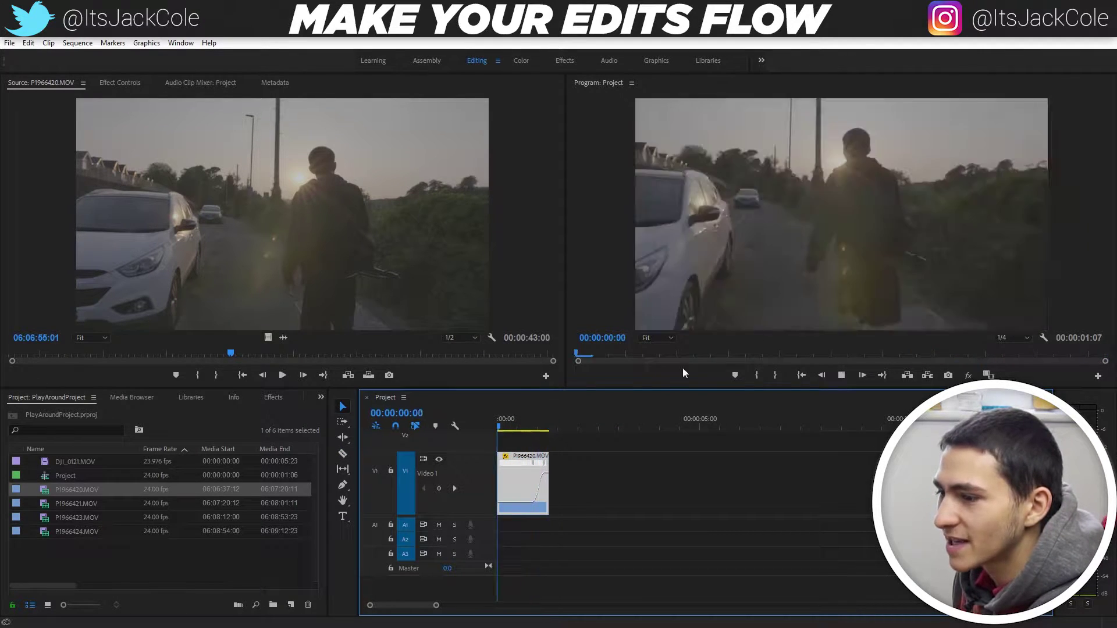
pyautogui.hotkey('ctrl', 's')
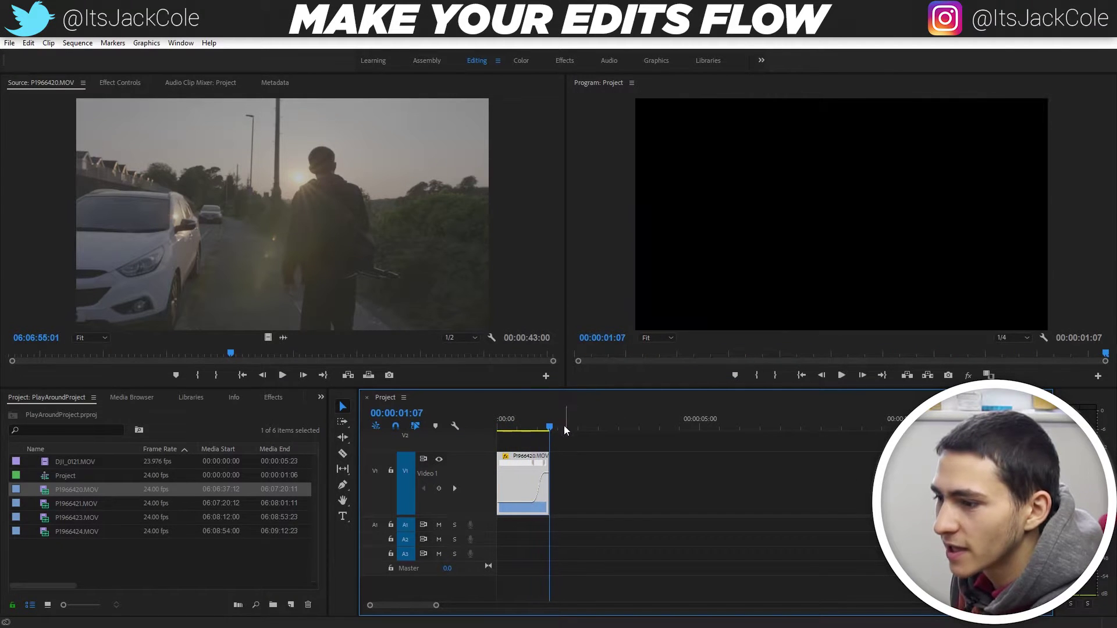
pyautogui.hotkey('ctrl', 's')
# Place only the video of P1966421.MOV on track V1 directly after the first clip, at 00:00:01:07.
pyautogui.click(41, 510)
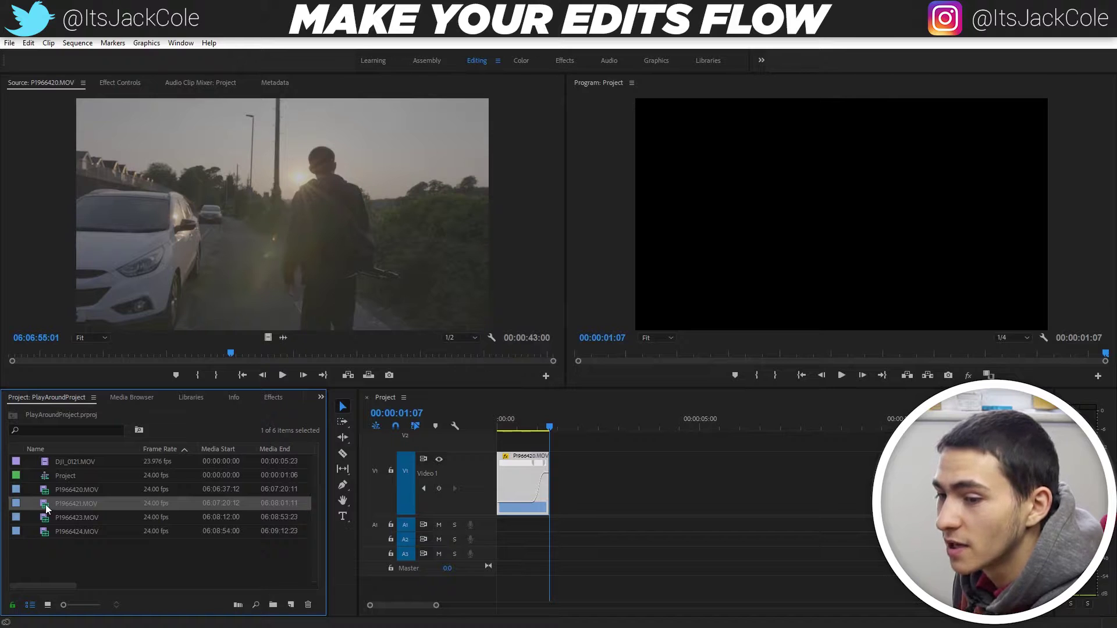
pyautogui.doubleClick(46, 505)
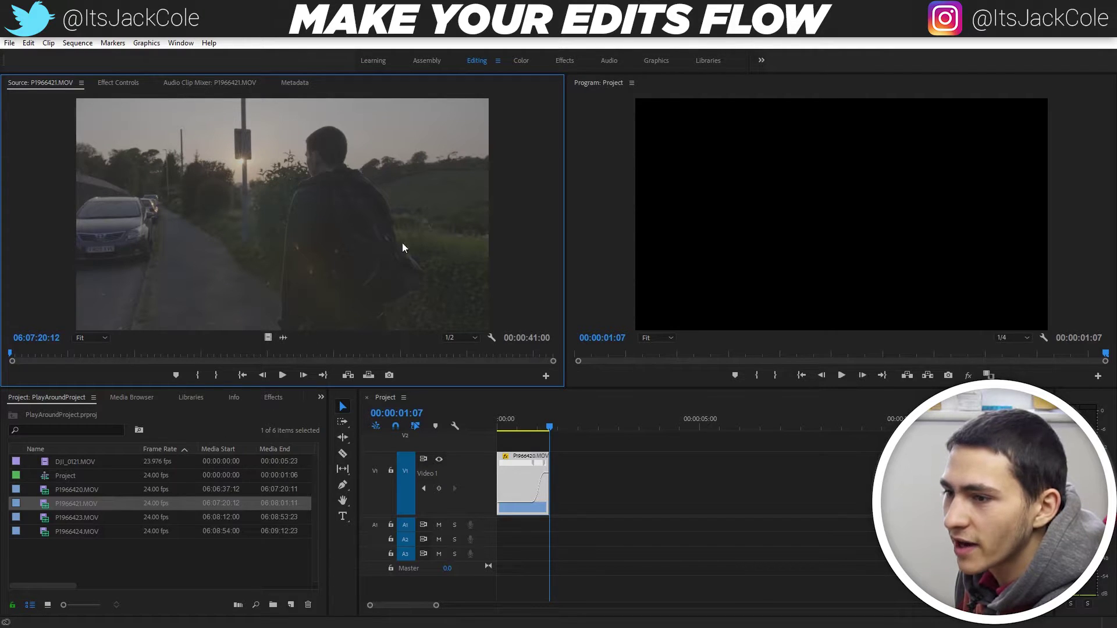
pyautogui.moveTo(266, 337); pyautogui.dragTo(662, 454)
pyautogui.moveTo(556, 431)
pyautogui.mouseDown()
pyautogui.moveTo(588, 430)
pyautogui.moveTo(519, 433)
pyautogui.moveTo(567, 429)
pyautogui.moveTo(550, 430)
pyautogui.mouseUp()
# Show the Time Remapping speed line on the P1966421.MOV clip.
pyautogui.rightClick(558, 457)
pyautogui.moveTo(622, 496)
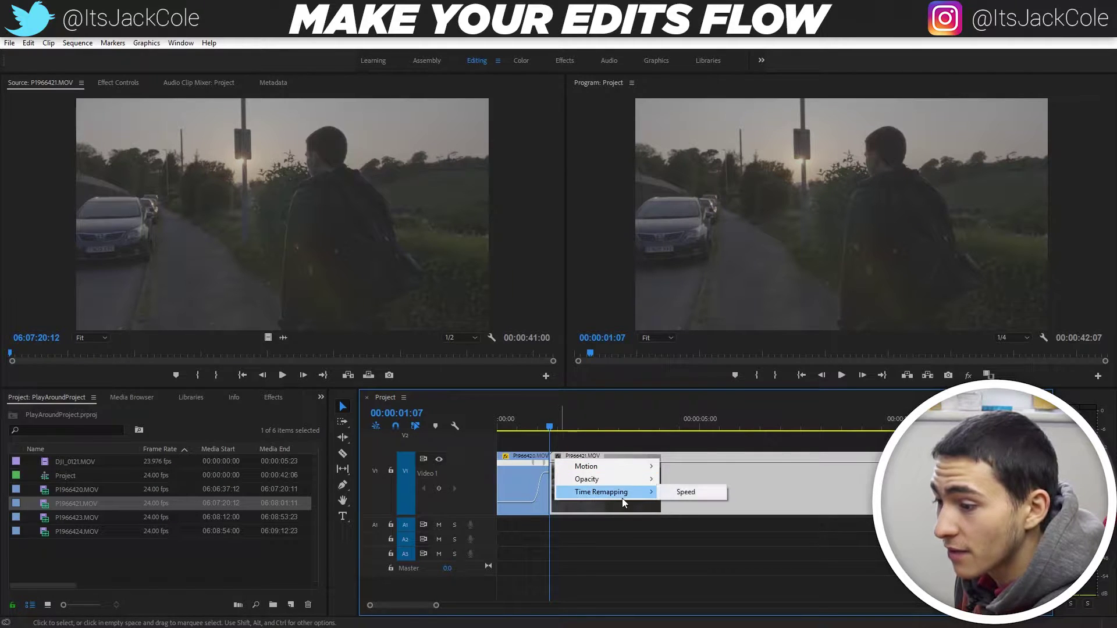
pyautogui.click(703, 490)
# Keyframe a fast opening that ramps down to normal speed on the second clip, and butt it against the first clip.
pyautogui.keyDown('ctrl'); pyautogui.click(566, 488); pyautogui.keyUp('ctrl')
pyautogui.moveTo(557, 485); pyautogui.dragTo(557, 41)
pyautogui.moveTo(575, 484); pyautogui.dragTo(603, 467)
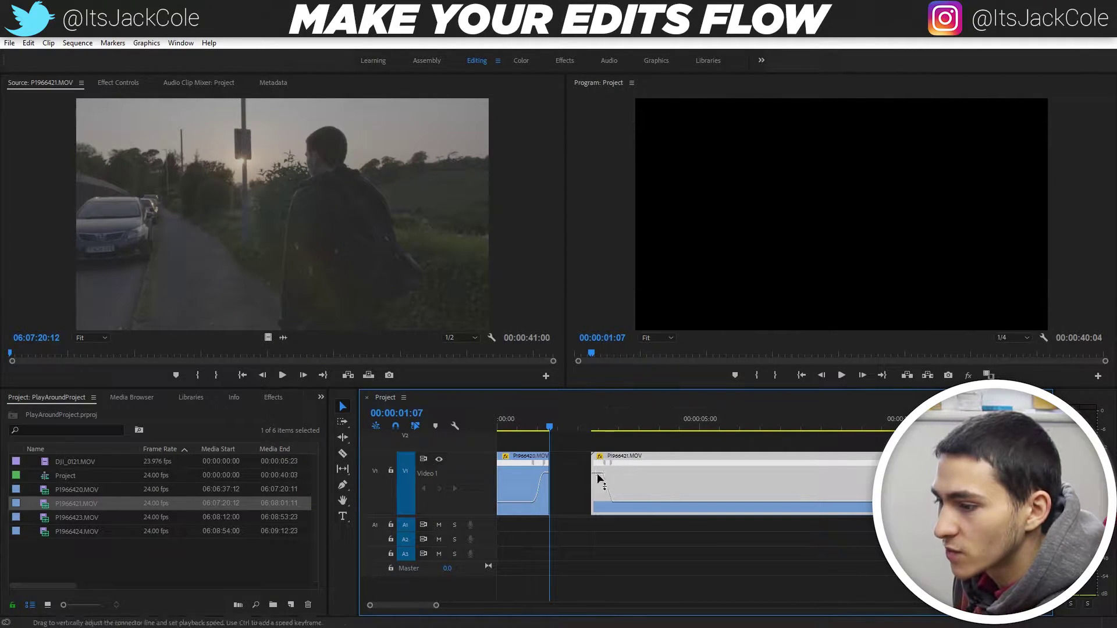
pyautogui.moveTo(644, 473); pyautogui.dragTo(609, 478)
# Move the start of the second clip's speed ramp to about 00:00:01:12 and display its curve handles.
pyautogui.moveTo(436, 605); pyautogui.dragTo(411, 606)
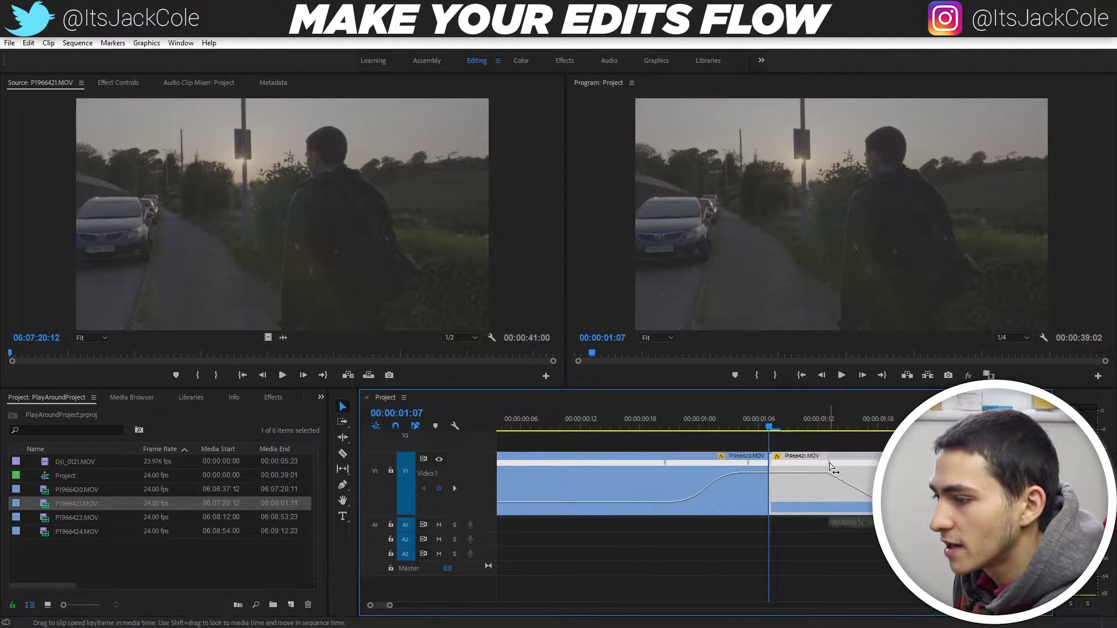
pyautogui.moveTo(829, 463); pyautogui.dragTo(822, 464)
pyautogui.click(849, 480)
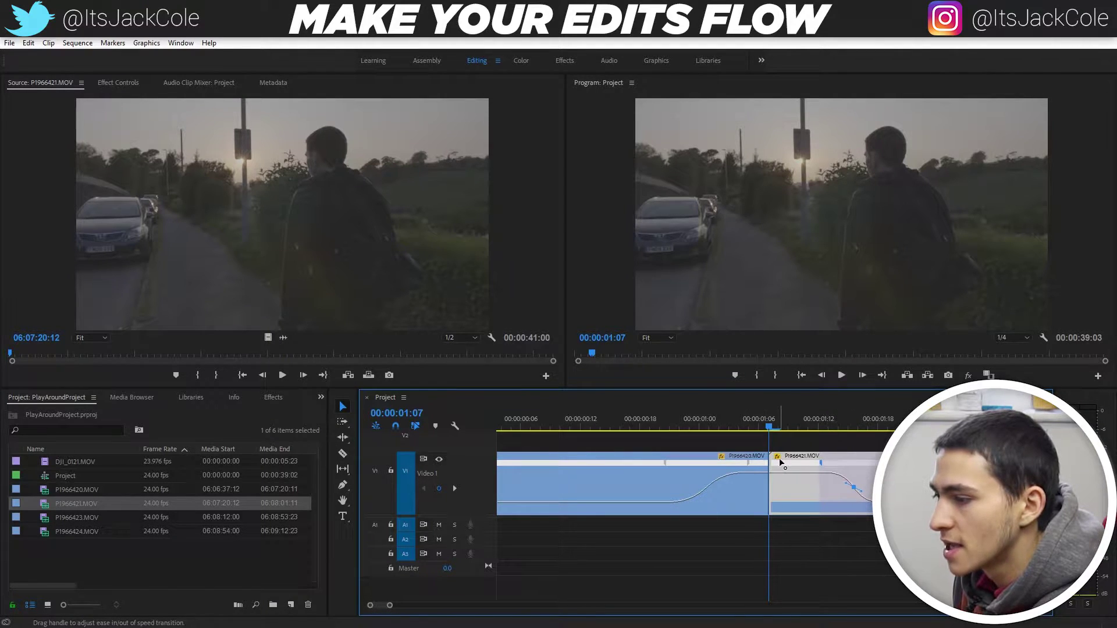
# Tighten the second clip's ramp to about 00:00:01:08–00:00:01:16, keep the clip against the first one, and preview the transition.
pyautogui.moveTo(780, 461); pyautogui.dragTo(796, 464)
pyautogui.moveTo(914, 463); pyautogui.dragTo(862, 463)
pyautogui.moveTo(785, 465); pyautogui.dragTo(767, 468)
pyautogui.moveTo(701, 420); pyautogui.dragTo(622, 418)
pyautogui.press('space')
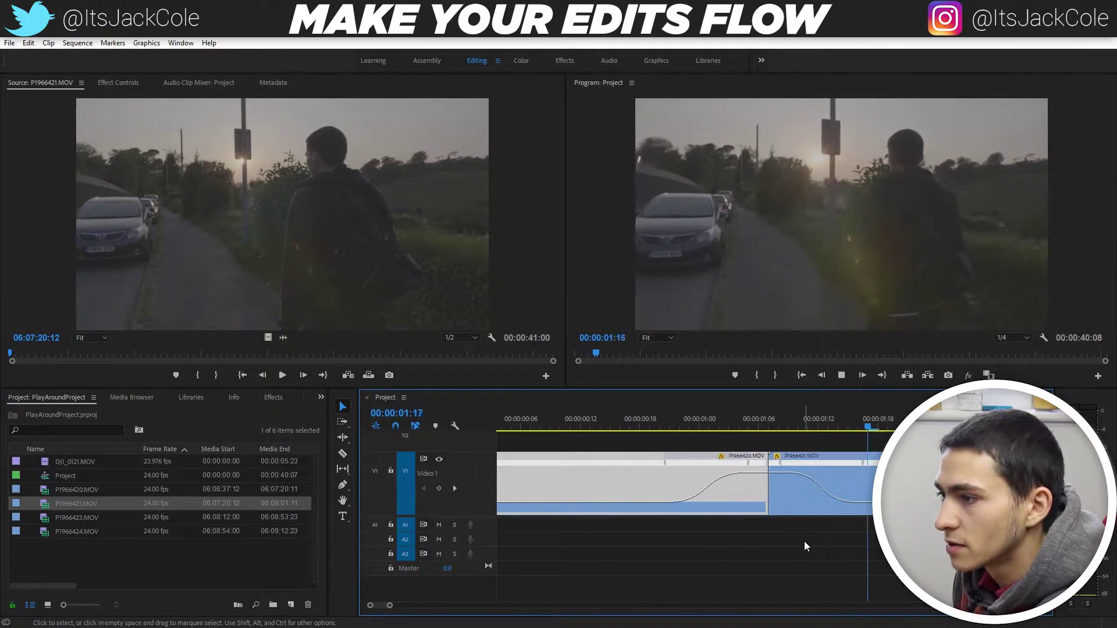
pyautogui.press('space')
pyautogui.moveTo(389, 606); pyautogui.dragTo(424, 606)
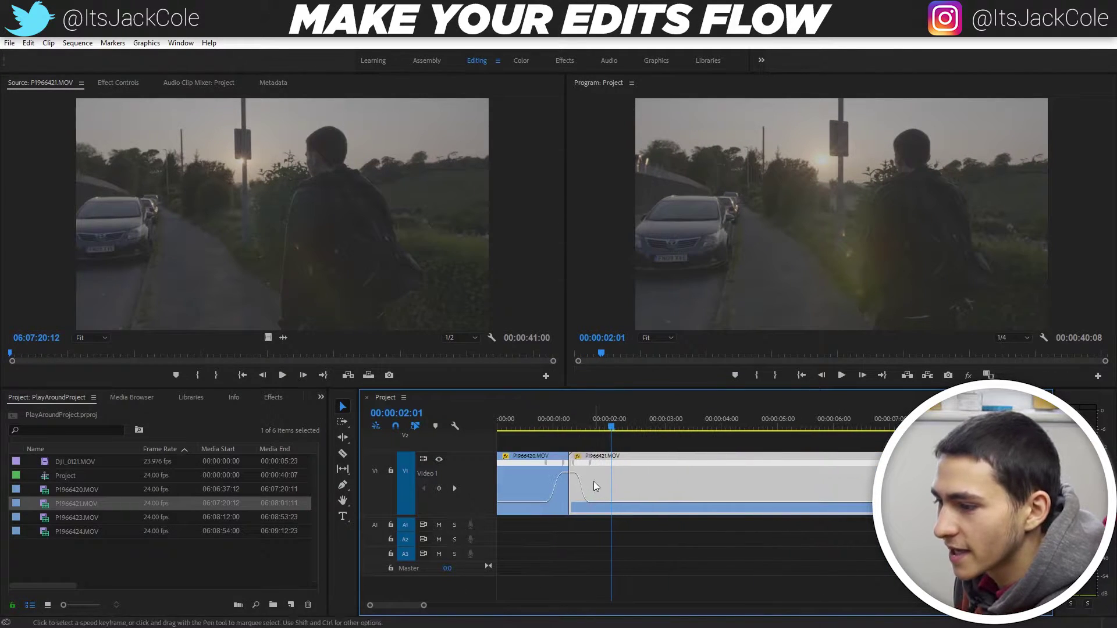
# Shorten the opening speed ramp on the second clip to a near-instant slowdown and preview the sequence from the start.
pyautogui.moveTo(592, 472); pyautogui.dragTo(581, 469)
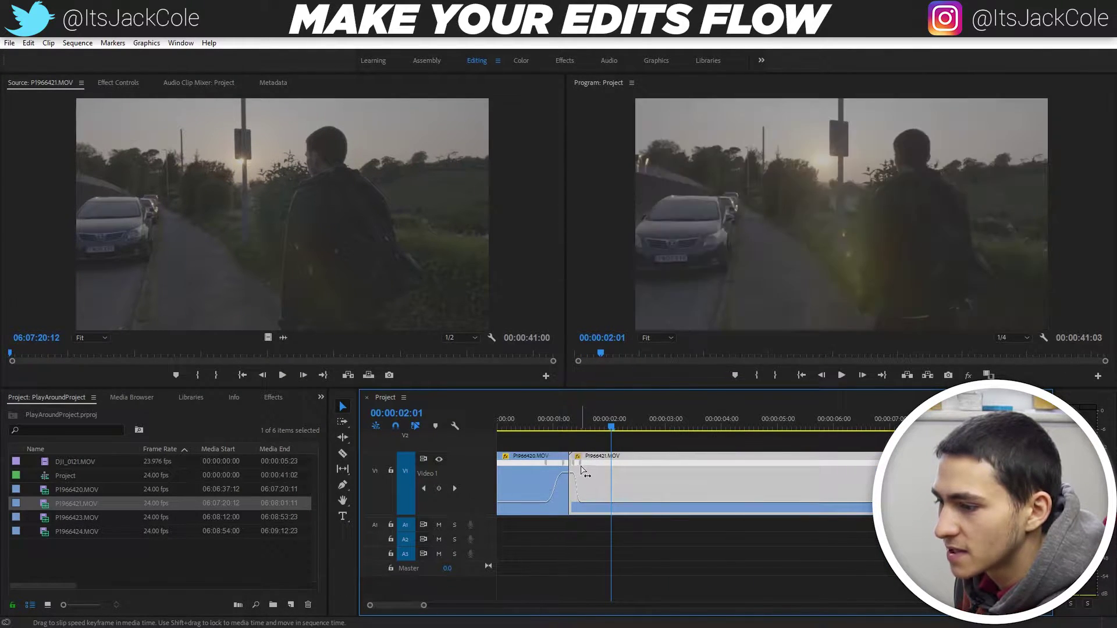
pyautogui.click(586, 411)
pyautogui.press('Home')
pyautogui.press('space')
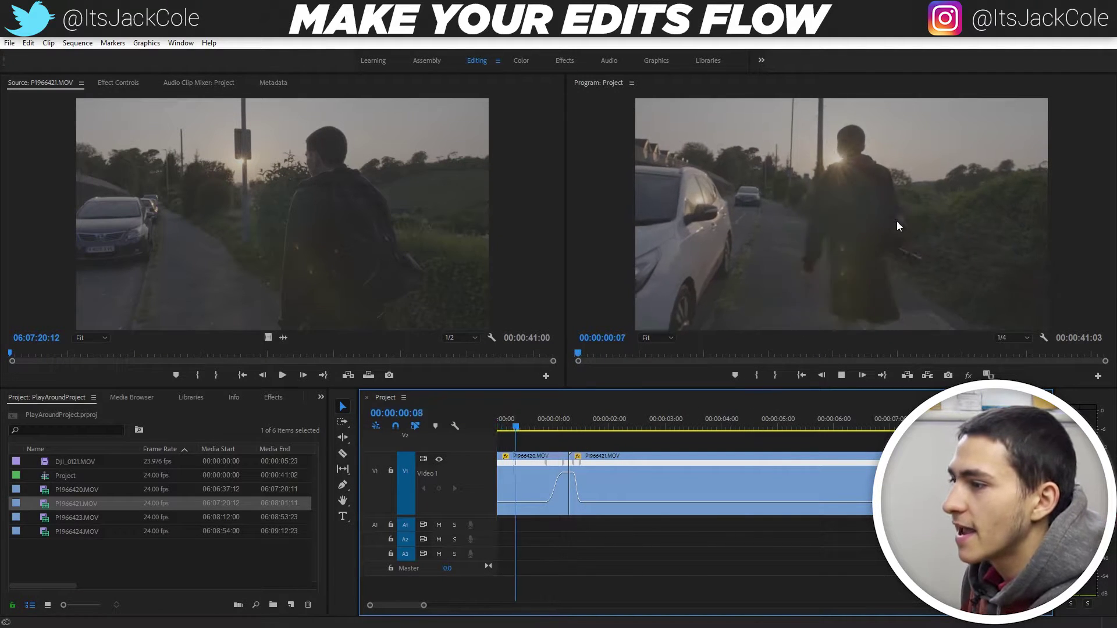
pyautogui.press('space')
pyautogui.press('Home')
pyautogui.press('space')
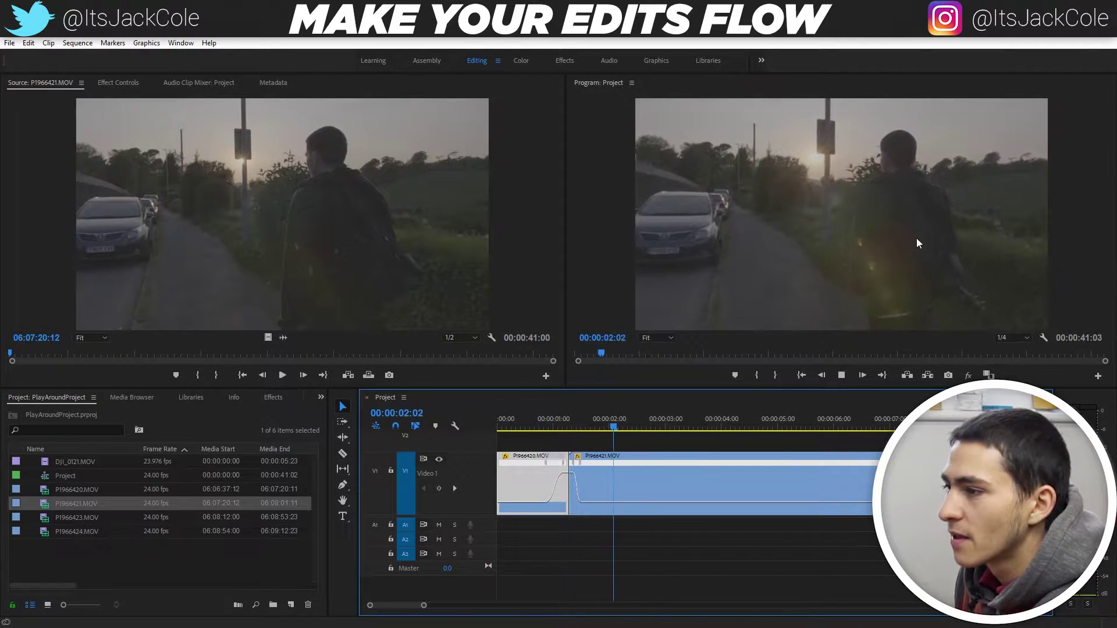
# Scrub and replay the frames around the cut at 00:00:01:07 to check how the two clips join.
pyautogui.click(555, 425)
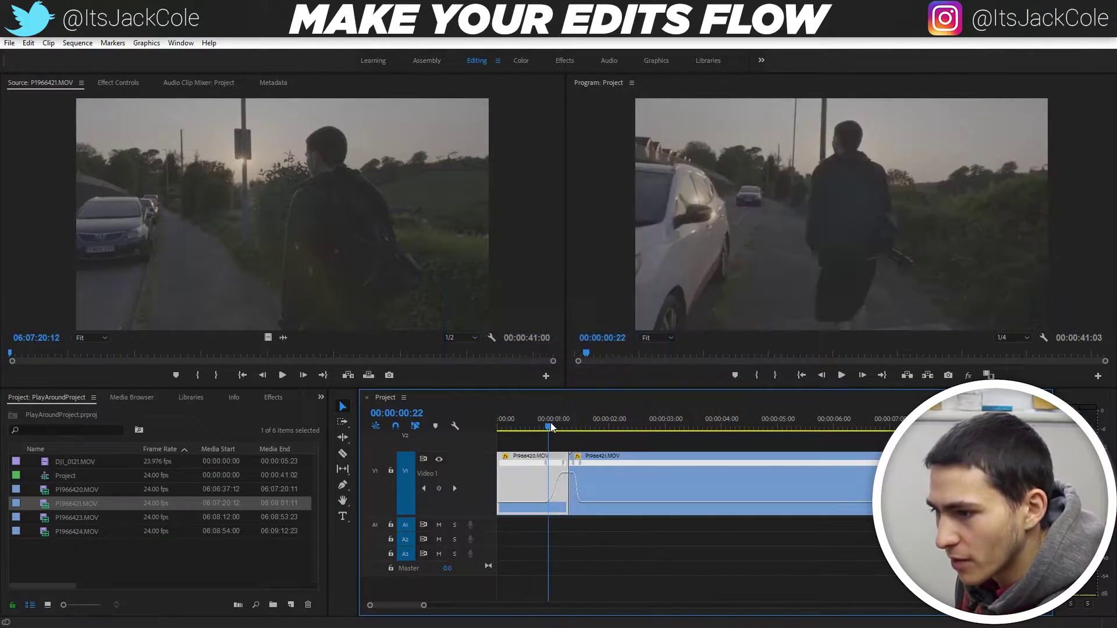
pyautogui.moveTo(557, 427)
pyautogui.mouseDown()
pyautogui.moveTo(584, 428)
pyautogui.moveTo(505, 437)
pyautogui.moveTo(578, 431)
pyautogui.moveTo(569, 430)
pyautogui.mouseUp()
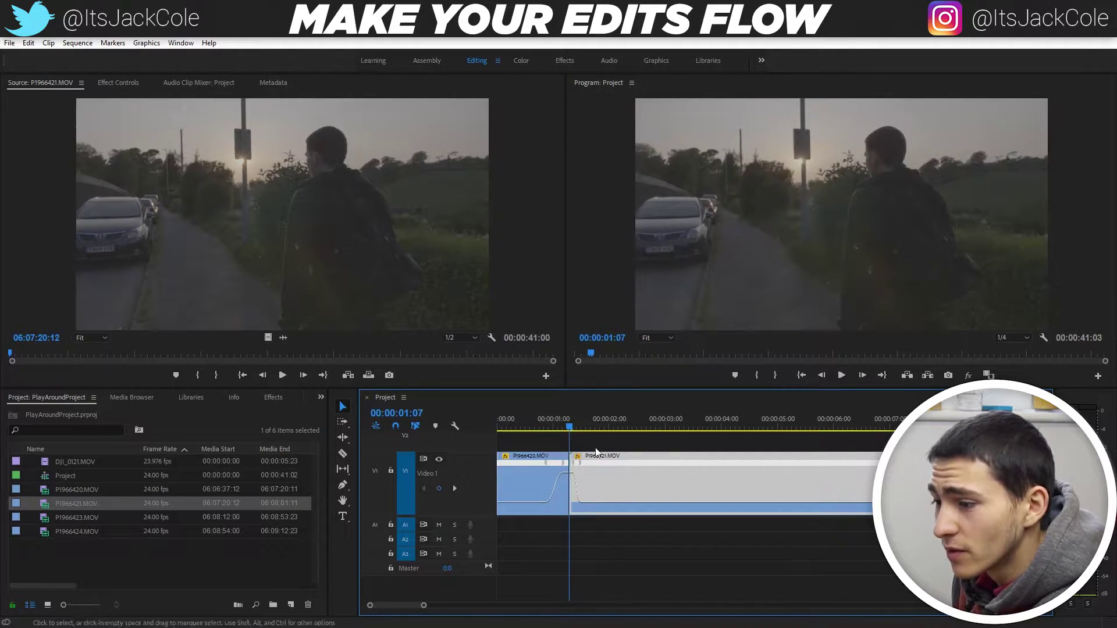
pyautogui.click(657, 555)
pyautogui.click(714, 452)
pyautogui.moveTo(572, 423)
pyautogui.mouseDown()
pyautogui.moveTo(560, 416)
pyautogui.moveTo(570, 420)
pyautogui.mouseUp()
pyautogui.press('space')
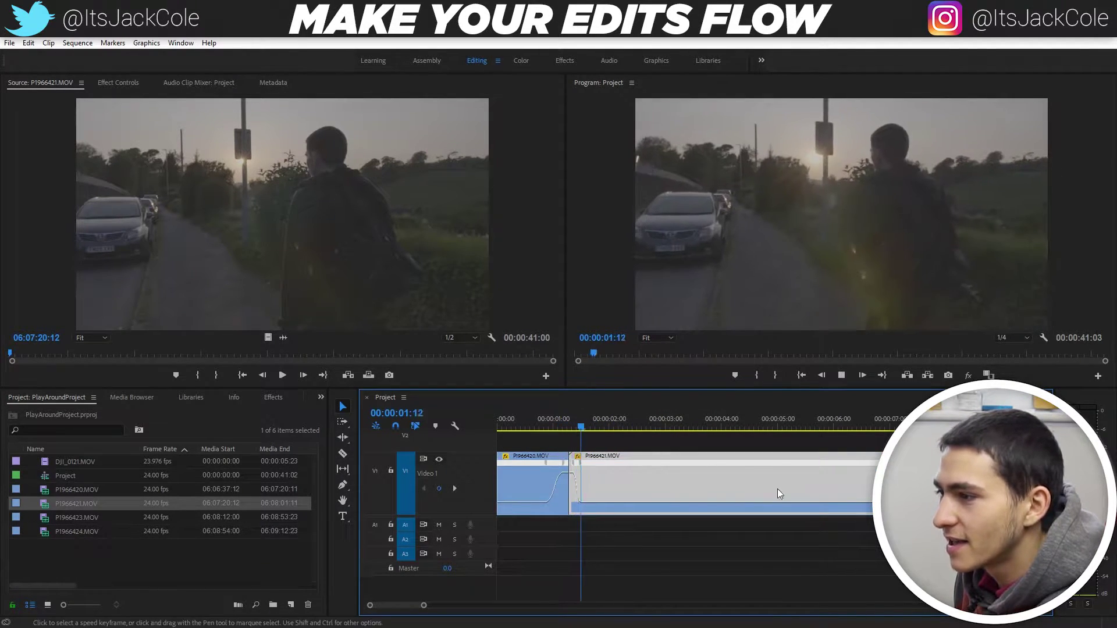
pyautogui.click(563, 425)
pyautogui.press('space')
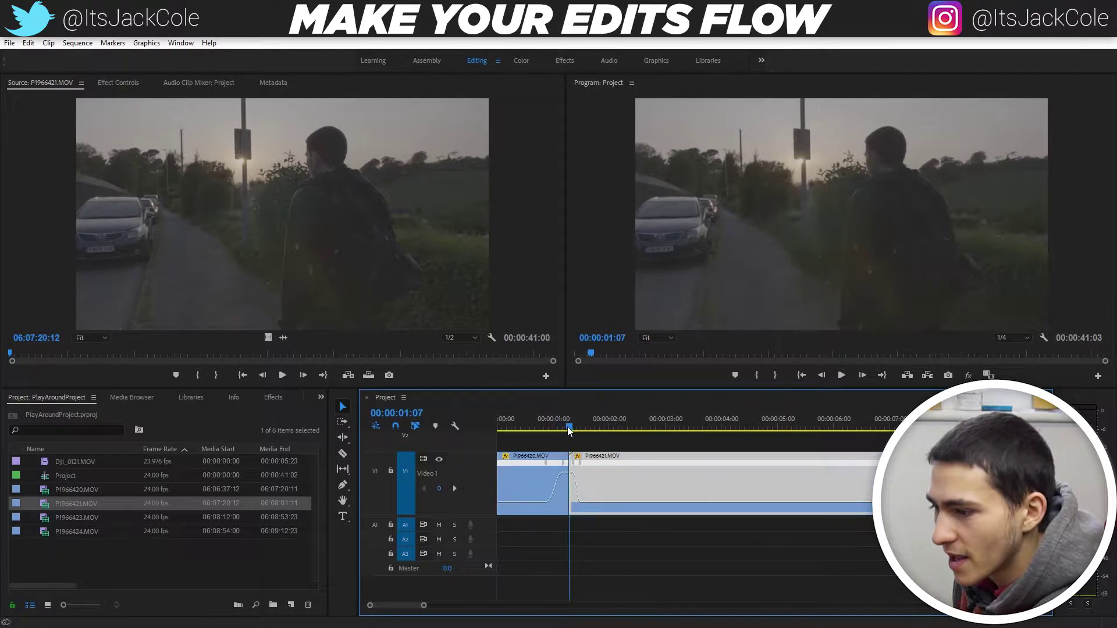
# Widen the second clip's opening ramp to about 00:00:01:08–00:00:01:14, smooth its curve, and preview the cut.
pyautogui.moveTo(580, 463); pyautogui.dragTo(580, 497)
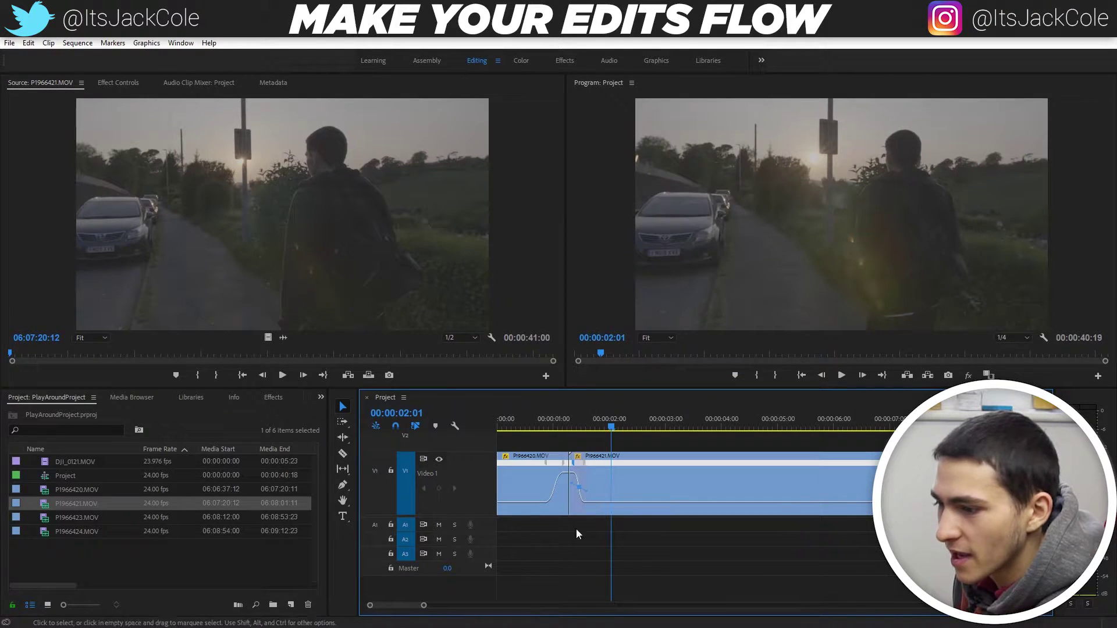
pyautogui.click(569, 428)
pyautogui.moveTo(427, 608); pyautogui.dragTo(397, 607)
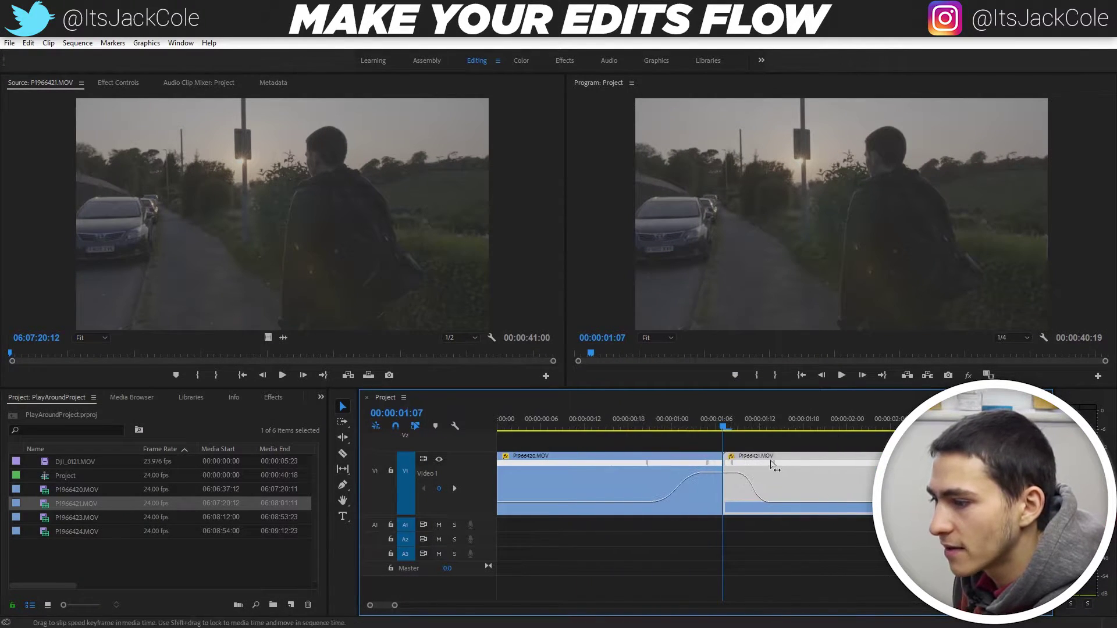
pyautogui.click(737, 464)
pyautogui.moveTo(756, 496); pyautogui.dragTo(730, 515)
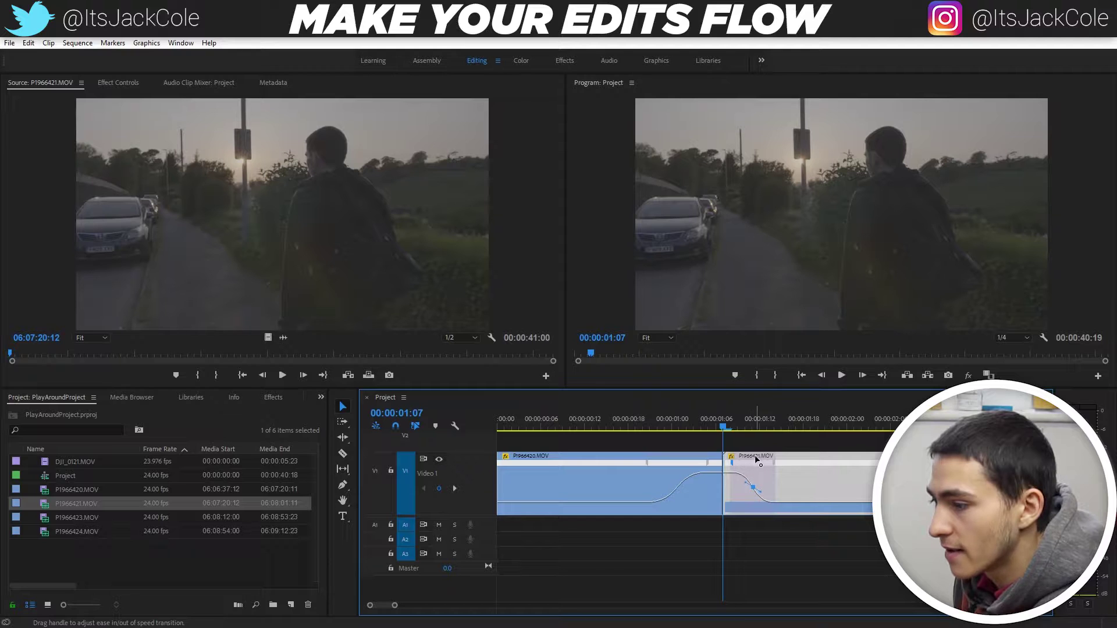
pyautogui.moveTo(733, 466)
pyautogui.mouseDown()
pyautogui.moveTo(771, 464)
pyautogui.moveTo(737, 460)
pyautogui.mouseUp()
pyautogui.click(661, 416)
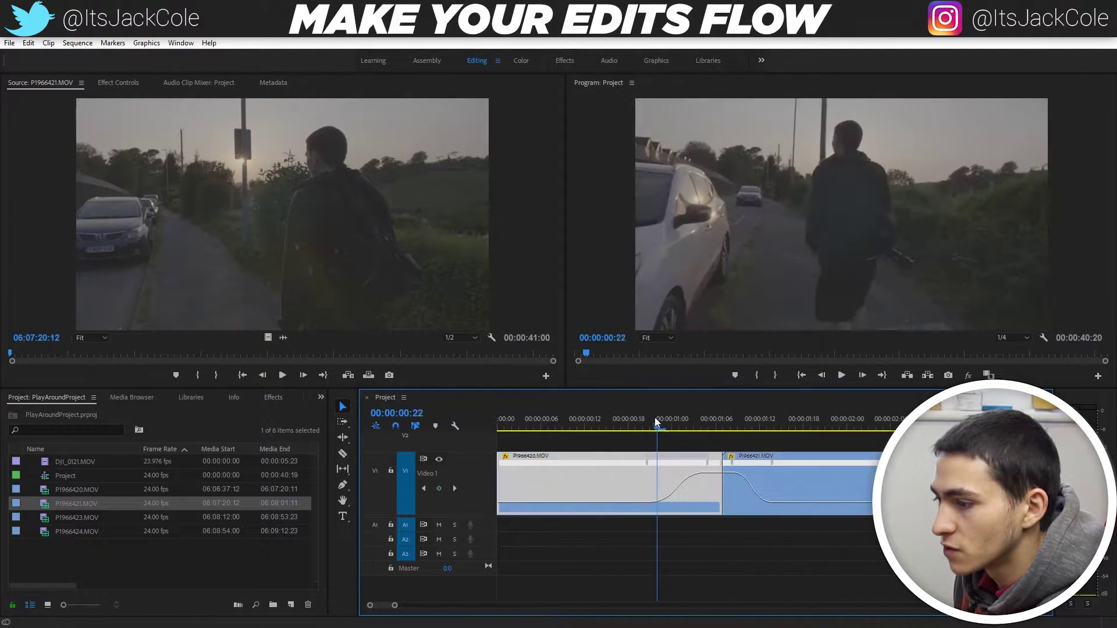
pyautogui.press('space')
# Extend the end of the second clip's opening ramp to about 00:00:01:19 and preview the transition.
pyautogui.moveTo(772, 463); pyautogui.dragTo(811, 464)
pyautogui.click(667, 425)
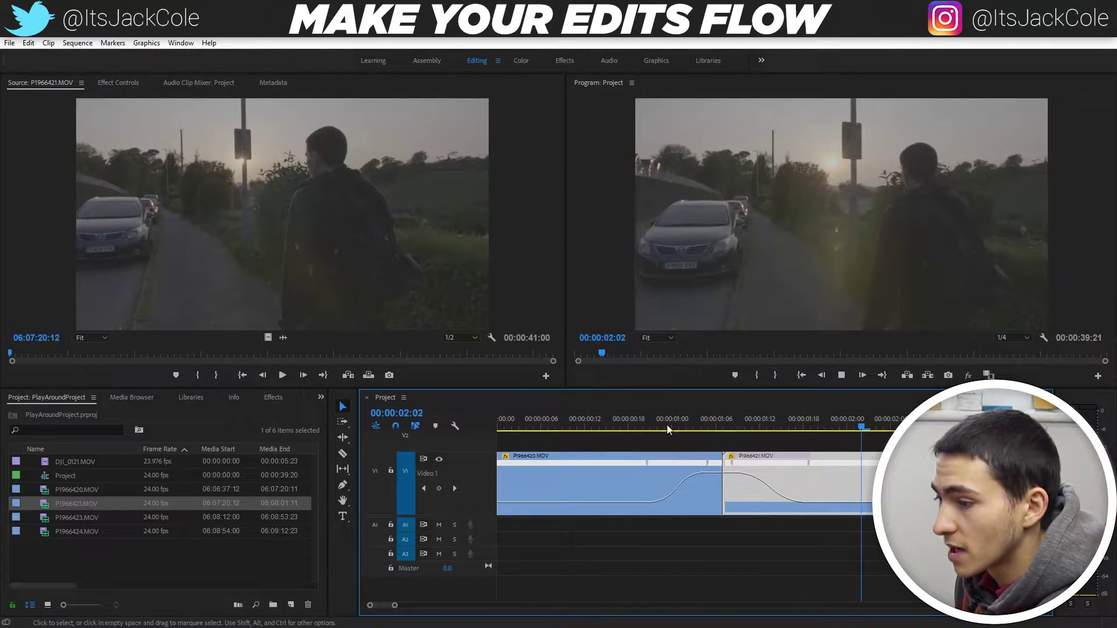
pyautogui.press('space')
pyautogui.click(709, 418)
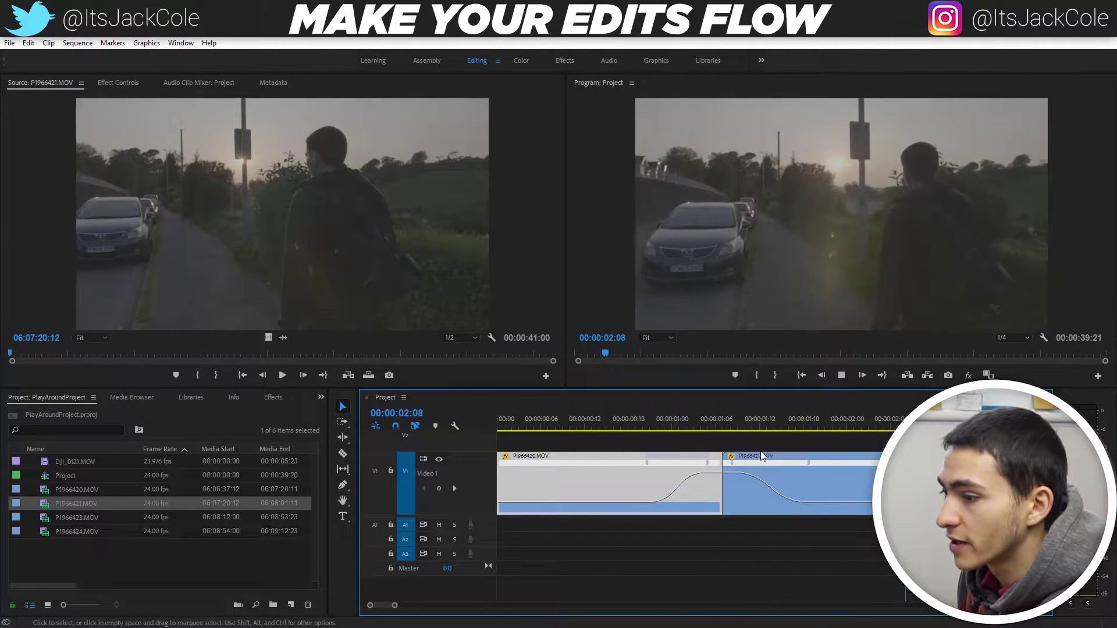
pyautogui.press('space')
# Play the sequence from 00:00:00:12 through the cut to review the lengthened speed ramp.
pyautogui.click(585, 423)
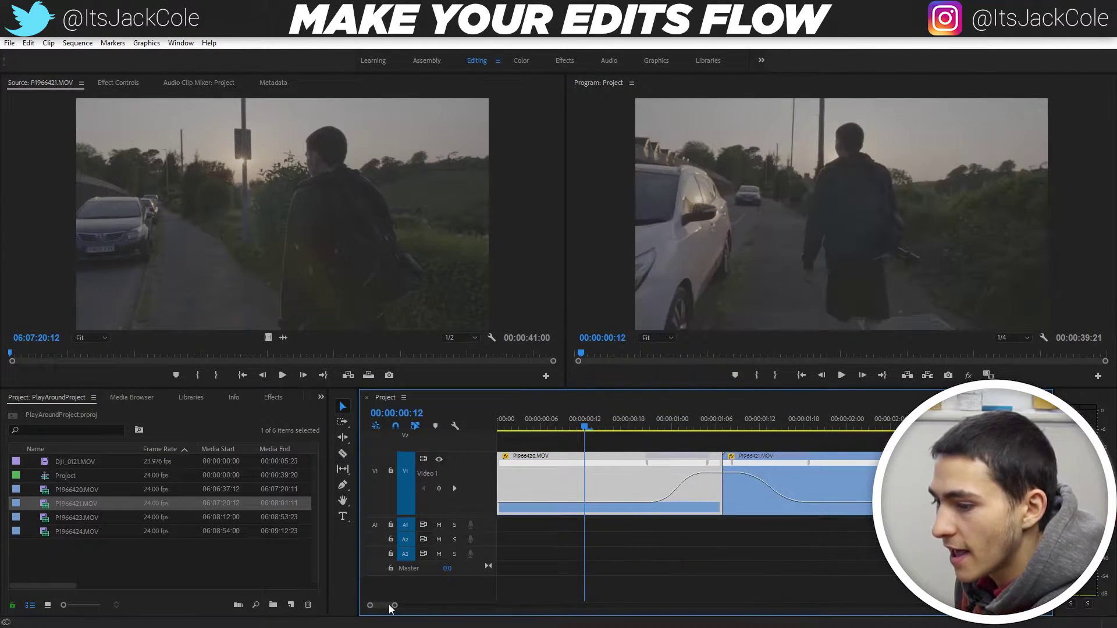
pyautogui.moveTo(395, 605); pyautogui.dragTo(408, 606)
pyautogui.click(766, 554)
pyautogui.press('space')
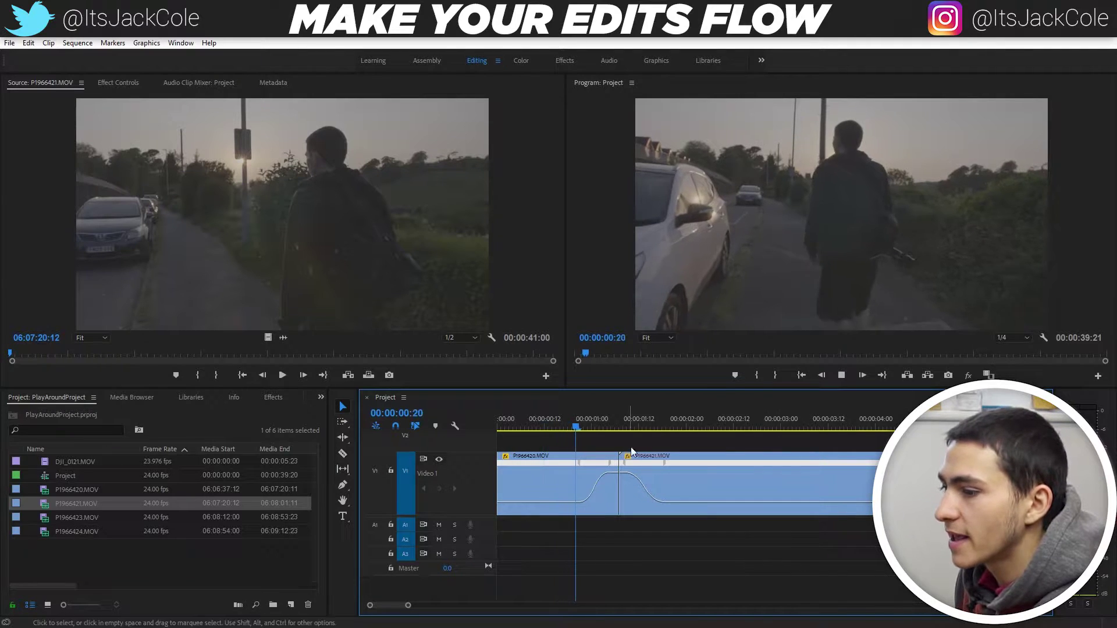
# Add a speed keyframe near 00:00:03:00 on the second clip, speed up everything after it, and spread the ramp to about 00:00:03:08.
pyautogui.click(804, 463)
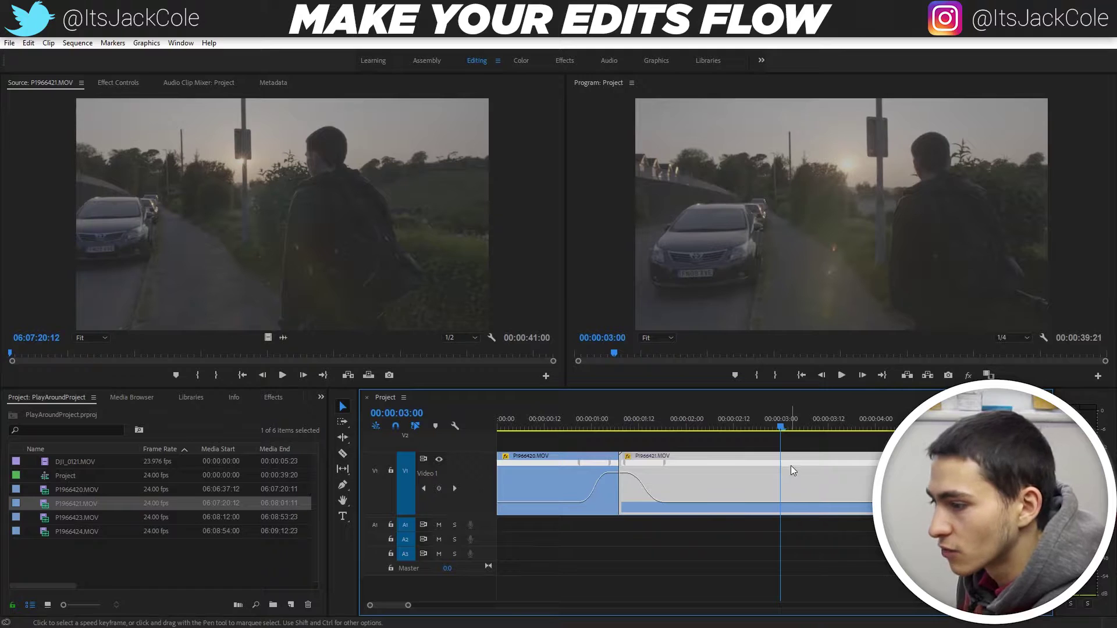
pyautogui.keyDown('ctrl'); pyautogui.click(779, 510); pyautogui.keyUp('ctrl')
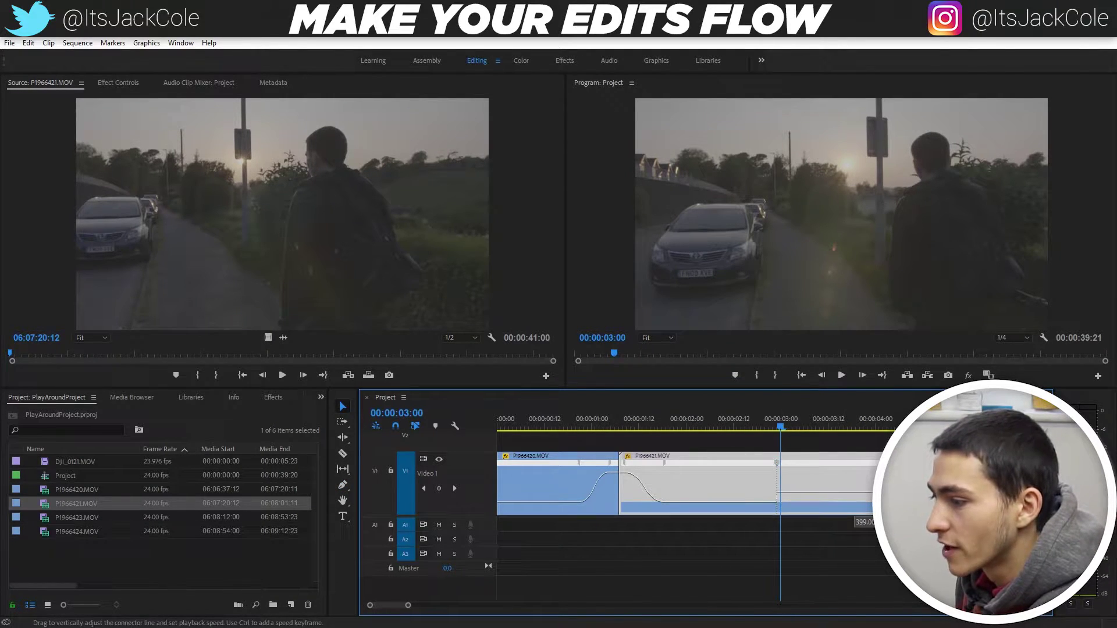
pyautogui.moveTo(867, 477); pyautogui.dragTo(867, 475)
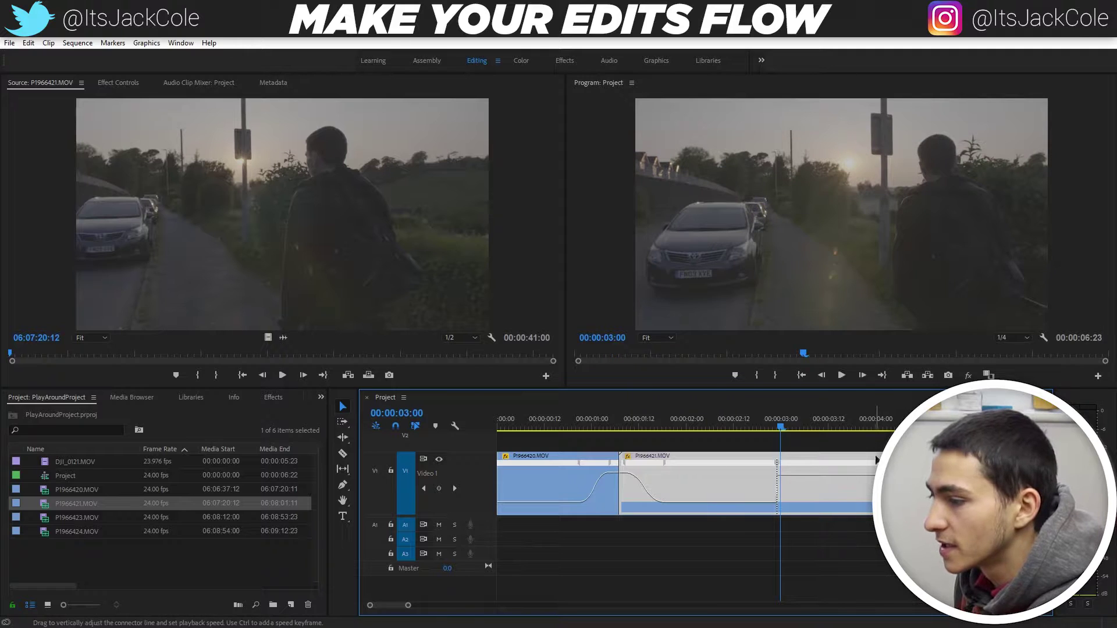
pyautogui.moveTo(784, 466); pyautogui.dragTo(796, 469)
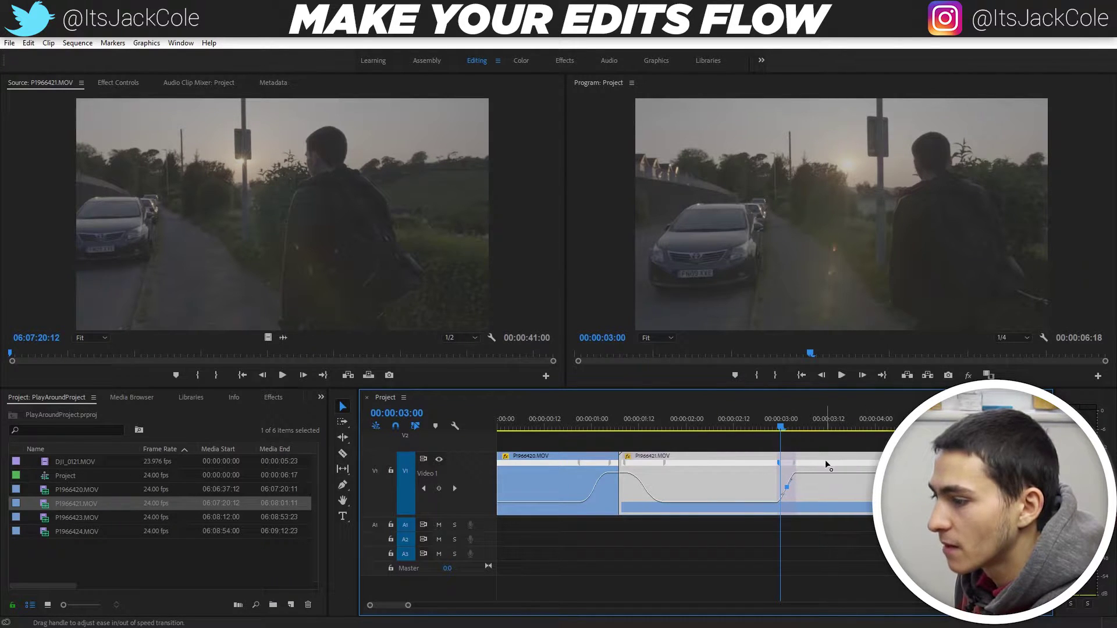
pyautogui.moveTo(805, 467); pyautogui.dragTo(808, 472)
# Try cutting the second clip at 00:00:03:08 within its closing ramp, preview the result, and undo the cut.
pyautogui.click(734, 430)
pyautogui.press('space')
pyautogui.moveTo(840, 428); pyautogui.dragTo(812, 427)
pyautogui.hotkey('ctrl', 'k')
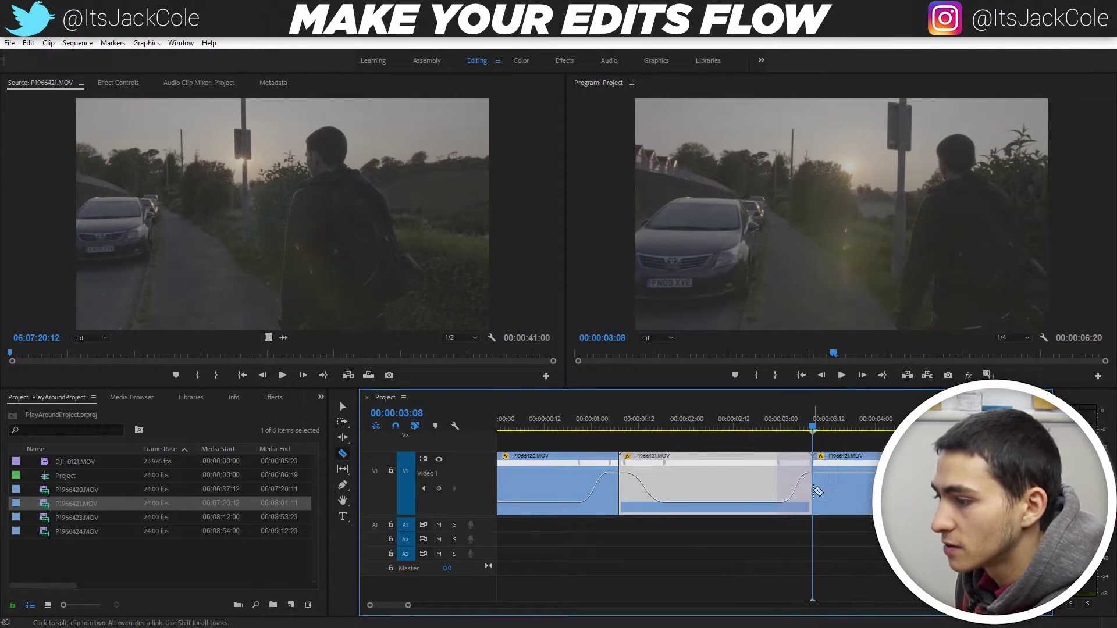
pyautogui.click(730, 429)
pyautogui.press('space')
pyautogui.click(856, 481)
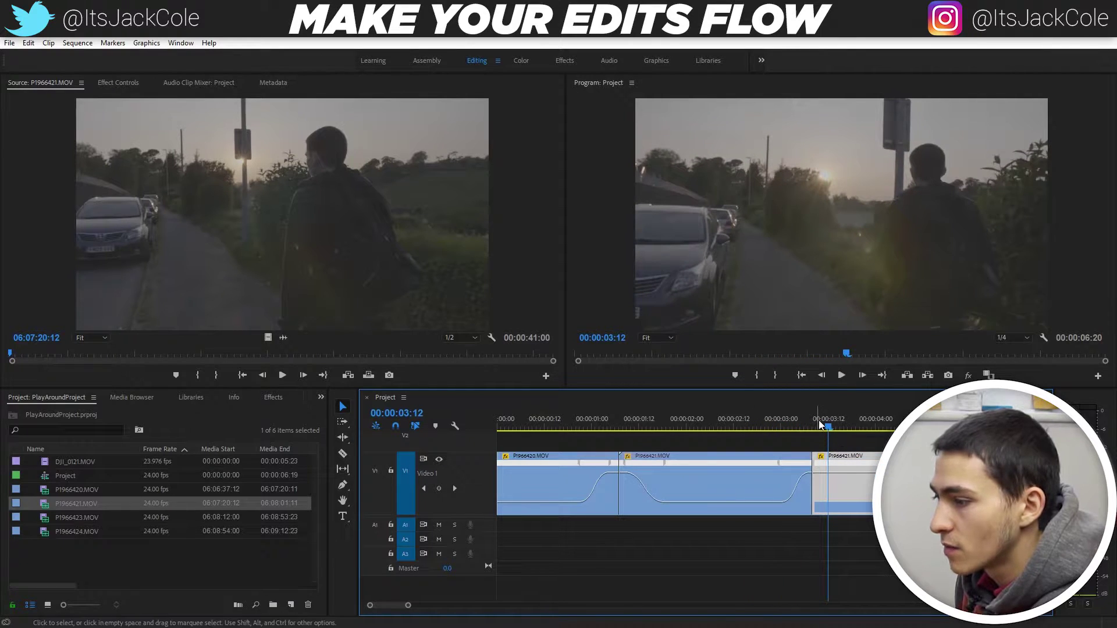
pyautogui.hotkey('ctrl', 'z')
# Smooth the second clip's closing ramp curve, cut the clip at about 00:00:03:10, and delete the remainder.
pyautogui.click(812, 464)
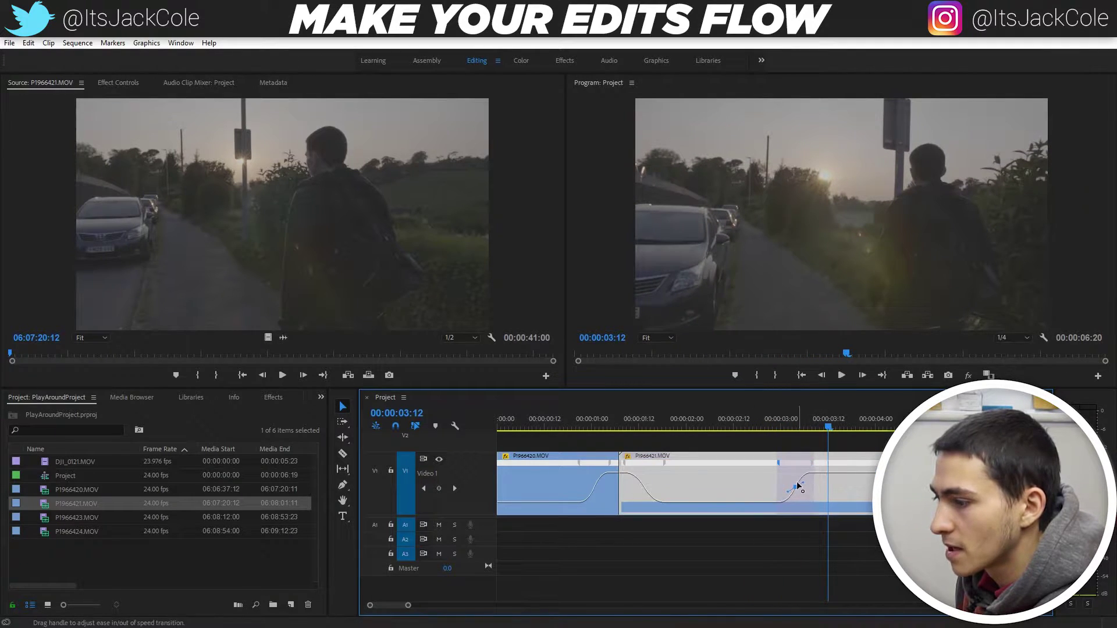
pyautogui.press('space')
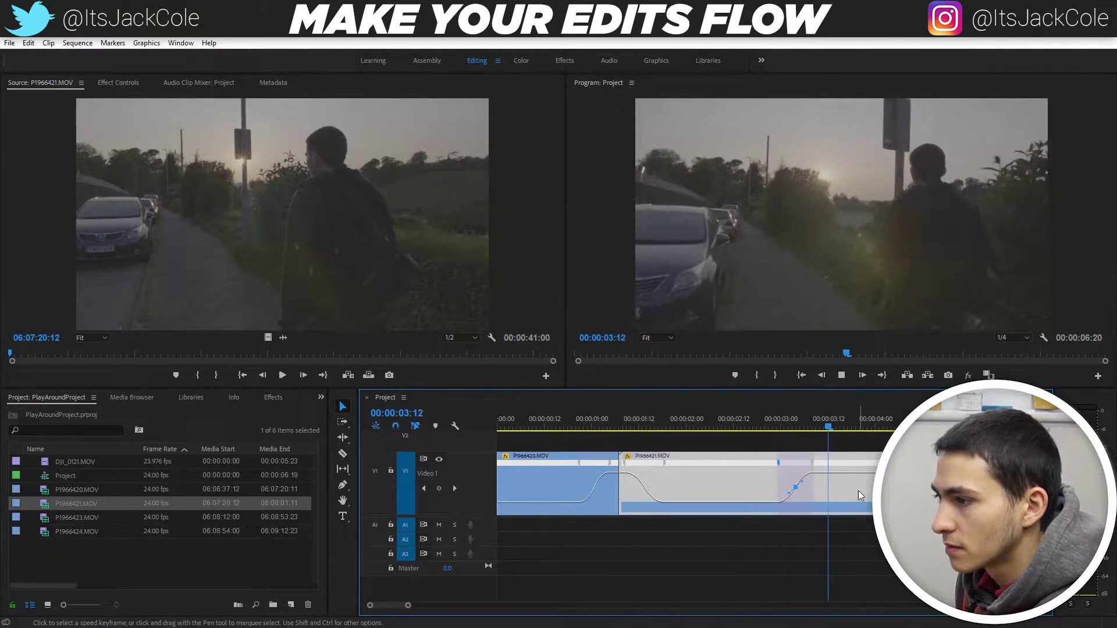
pyautogui.click(832, 421)
pyautogui.moveTo(829, 418)
pyautogui.mouseDown()
pyautogui.moveTo(780, 421)
pyautogui.moveTo(820, 418)
pyautogui.mouseUp()
pyautogui.press('c')
pyautogui.click(821, 475)
pyautogui.press('v')
pyautogui.click(843, 483)
pyautogui.press('Delete')
# Play back the end of the second clip repeatedly to check its closing speed-up.
pyautogui.click(762, 418)
pyautogui.press('space')
pyautogui.press('space')
pyautogui.click(747, 417)
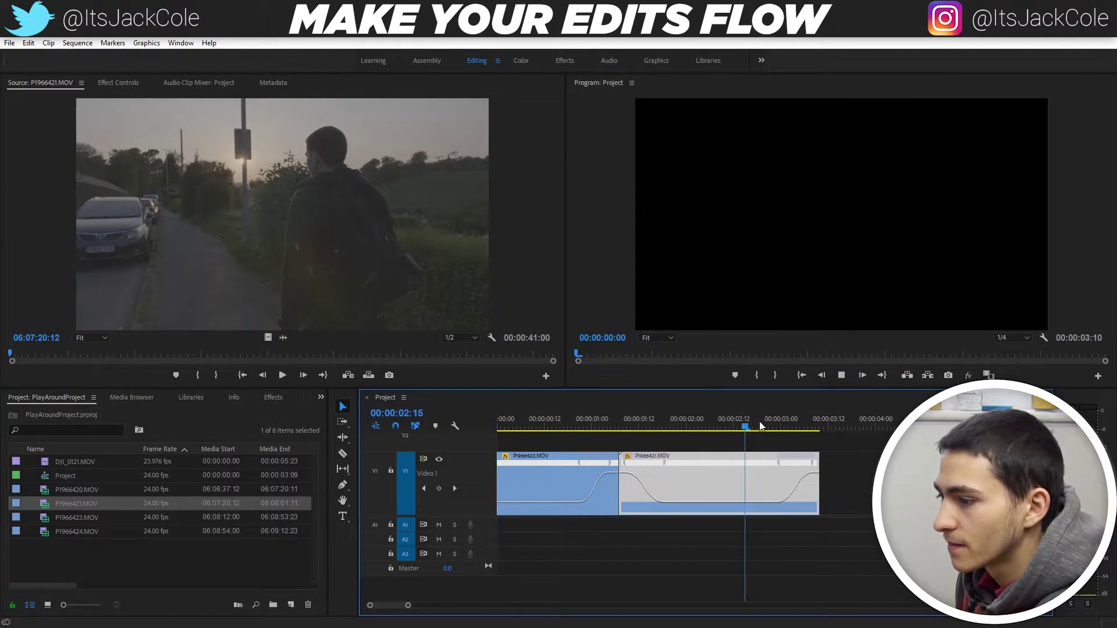
pyautogui.press('space')
pyautogui.click(755, 419)
pyautogui.click(757, 419)
pyautogui.press('space')
pyautogui.press('space')
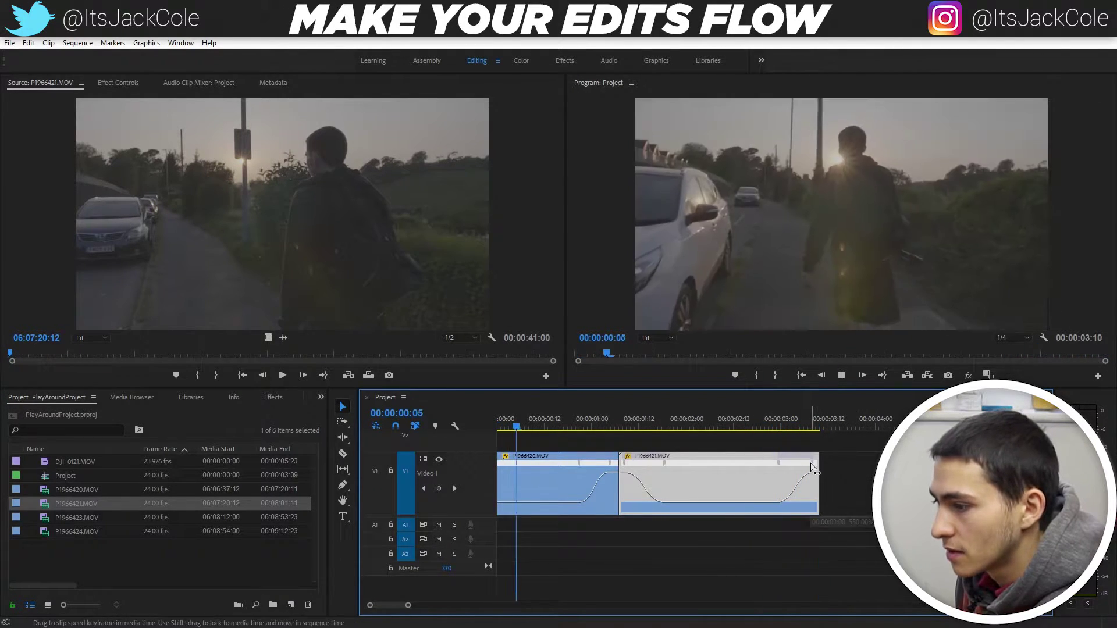
# Move the last keyframe of the second clip's closing ramp to about 00:00:03:05 and preview the ending.
pyautogui.moveTo(798, 467); pyautogui.dragTo(800, 467)
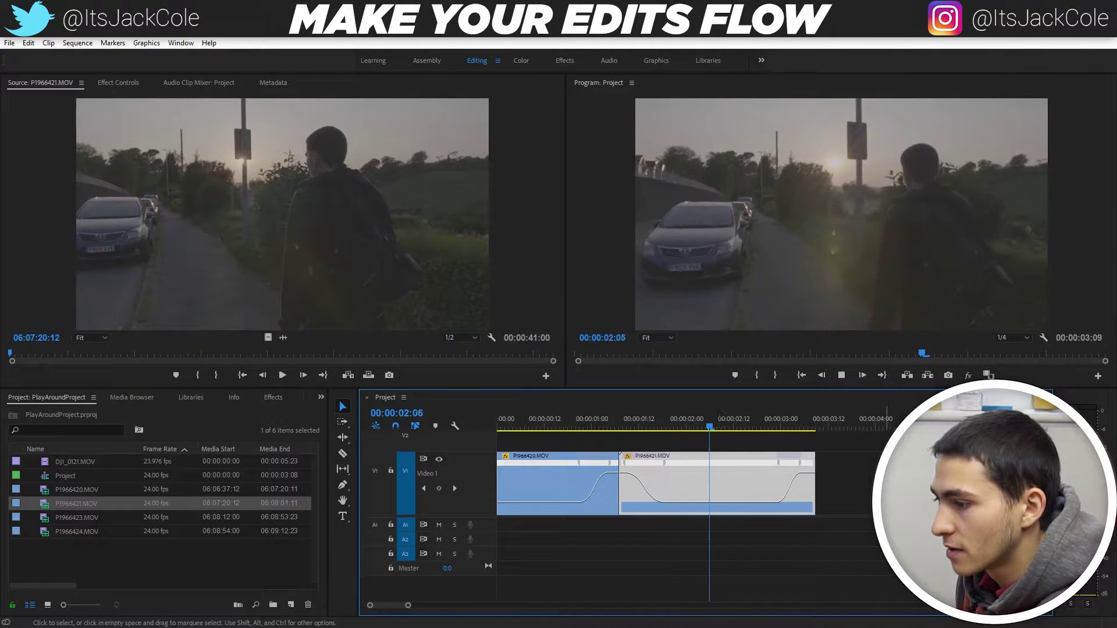
pyautogui.click(774, 423)
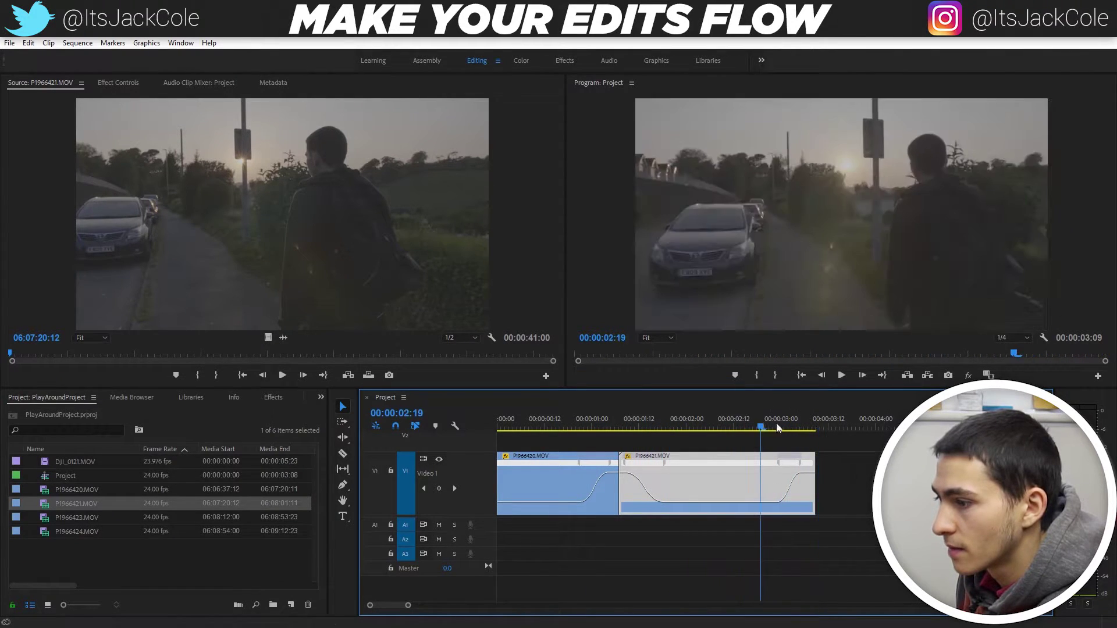
pyautogui.press('space')
# Save the project and add only the video of P1966423.MOV directly after the second clip at 00:00:03:09.
pyautogui.moveTo(816, 426)
pyautogui.mouseDown()
pyautogui.moveTo(806, 414)
pyautogui.moveTo(820, 420)
pyautogui.mouseUp()
pyautogui.hotkey('ctrl', 's')
pyautogui.click(51, 517)
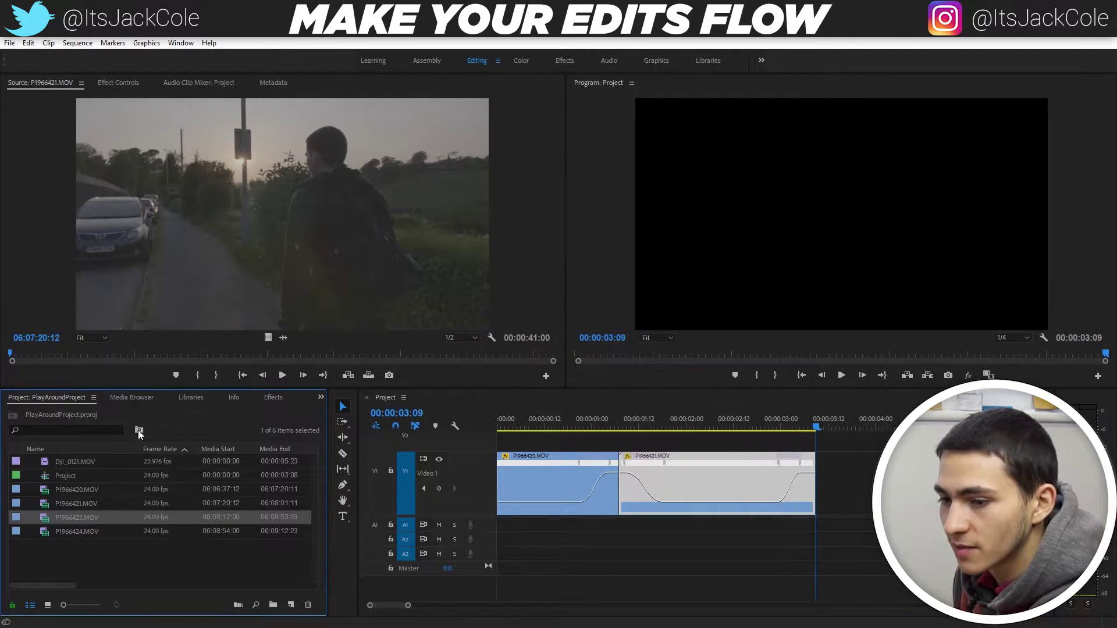
pyautogui.doubleClick(43, 518)
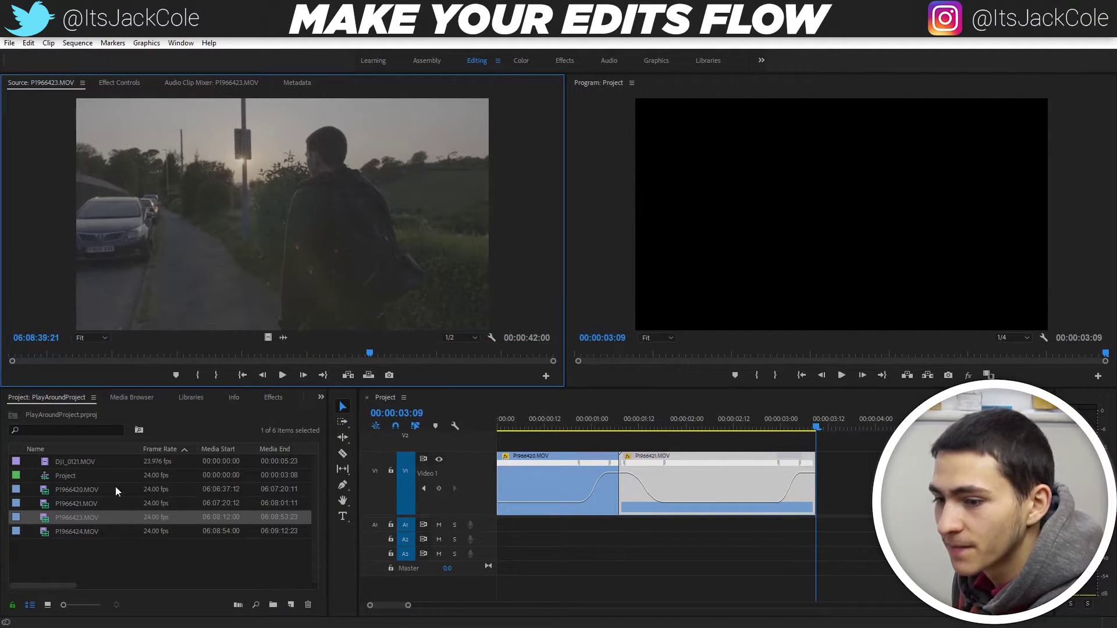
pyautogui.moveTo(266, 336); pyautogui.dragTo(843, 489)
# Split P1966423.MOV at 00:00:28:16, delete the part before the split, and close the gap.
pyautogui.moveTo(409, 607); pyautogui.dragTo(458, 606)
pyautogui.moveTo(617, 428); pyautogui.dragTo(839, 435)
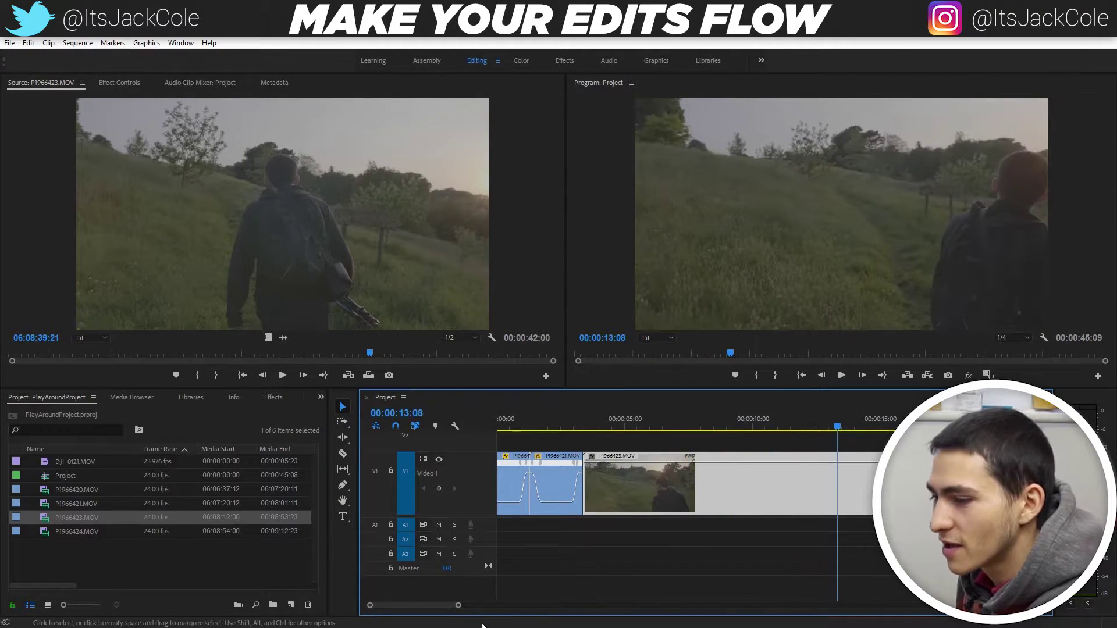
pyautogui.moveTo(458, 606); pyautogui.dragTo(571, 605)
pyautogui.moveTo(587, 433); pyautogui.dragTo(685, 428)
pyautogui.click(685, 494)
pyautogui.press('v')
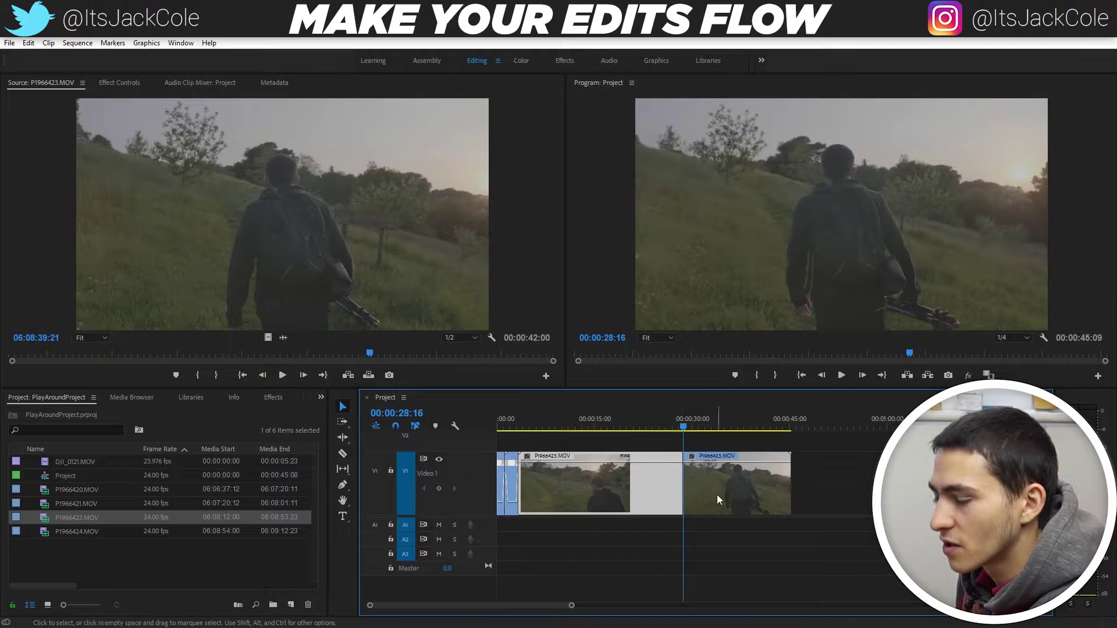
pyautogui.click(717, 494)
pyautogui.press('Delete')
pyautogui.press('Delete')
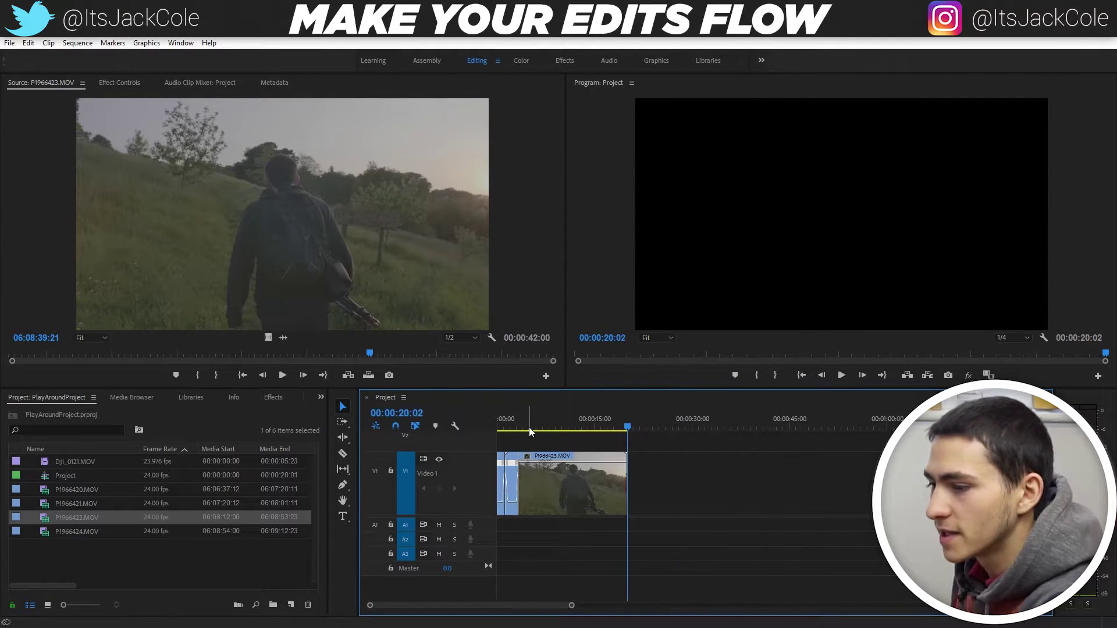
# Show the Time Remapping speed line on P1966423.MOV, add a keyframe near its start, and speed up the section before it.
pyautogui.click(518, 424)
pyautogui.moveTo(570, 607); pyautogui.dragTo(408, 605)
pyautogui.click(775, 456)
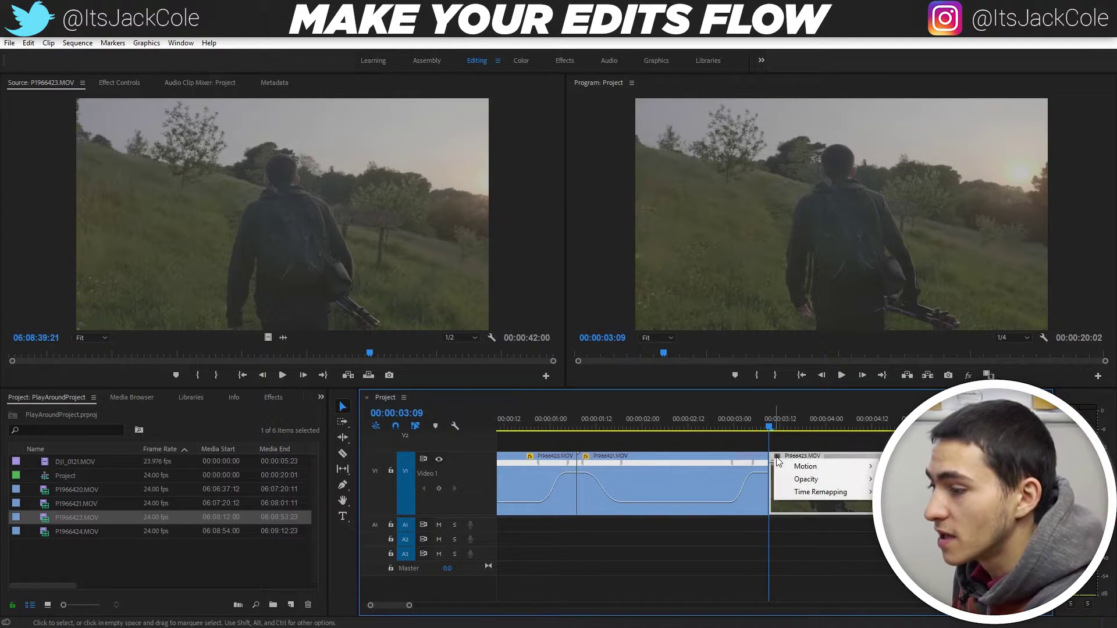
pyautogui.click(899, 493)
pyautogui.press('p')
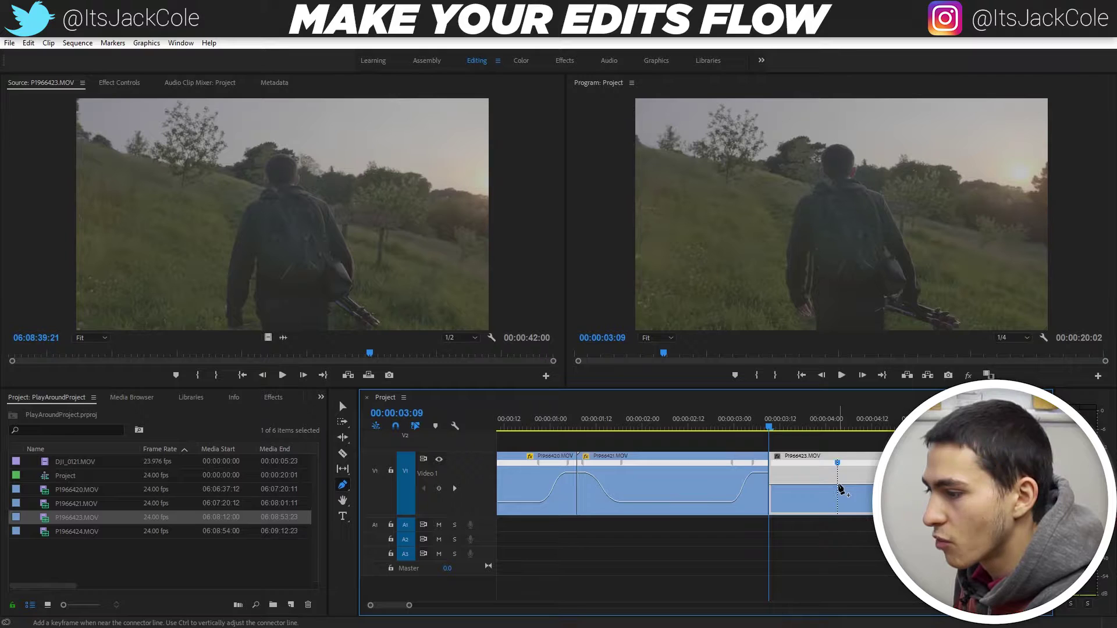
pyautogui.moveTo(818, 140); pyautogui.dragTo(818, 137)
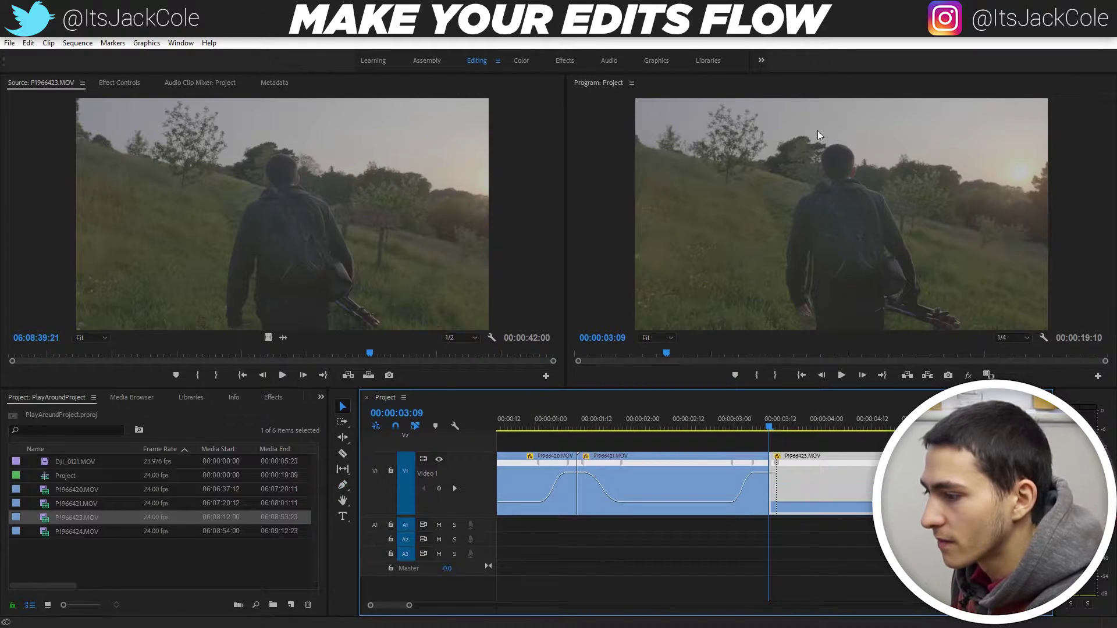
# Split P1966423.MOV's opening speed keyframe into a gradual slowdown, shorten and smooth its ramp, and preview the cut.
pyautogui.moveTo(780, 464)
pyautogui.mouseDown()
pyautogui.moveTo(824, 474)
pyautogui.moveTo(793, 463)
pyautogui.mouseUp()
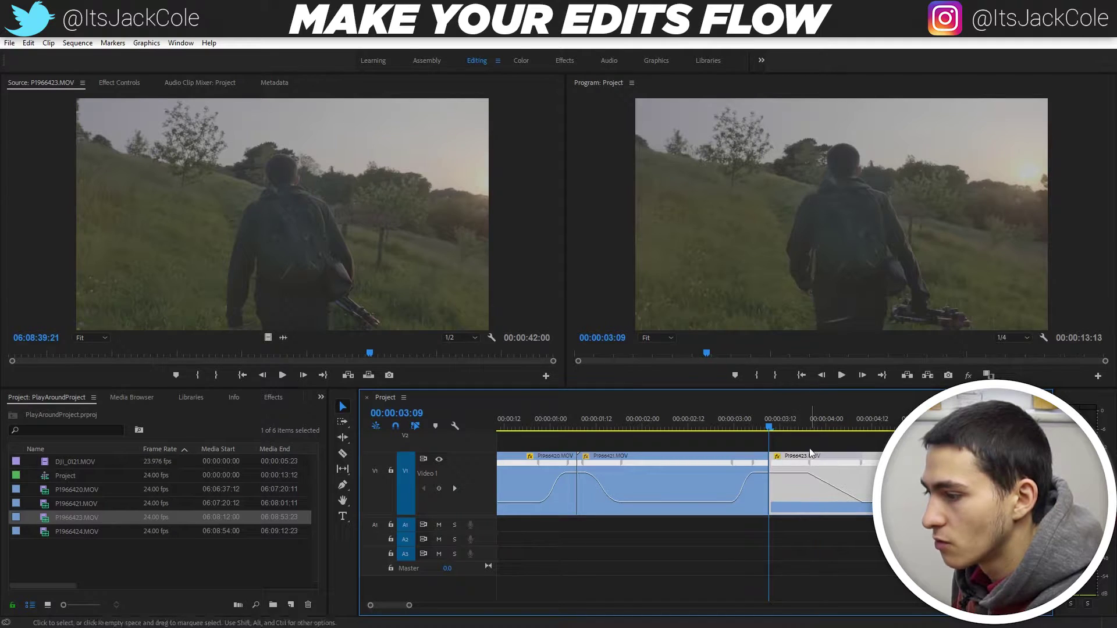
pyautogui.click(808, 464)
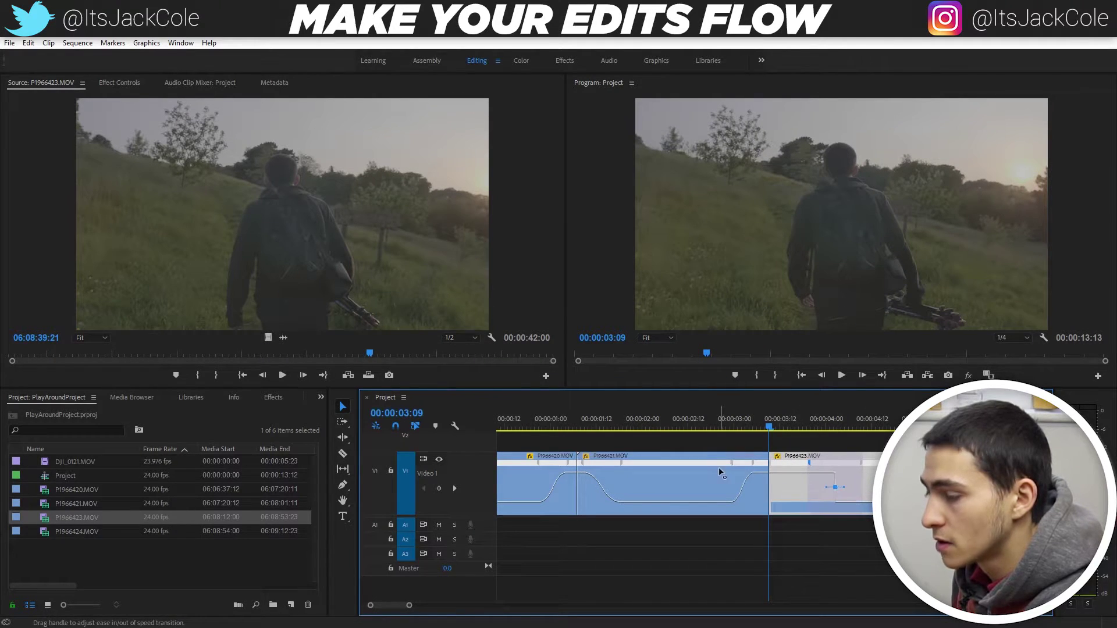
pyautogui.moveTo(809, 464)
pyautogui.mouseDown()
pyautogui.moveTo(770, 467)
pyautogui.moveTo(822, 476)
pyautogui.mouseUp()
pyautogui.hotkey('shift', 'k')
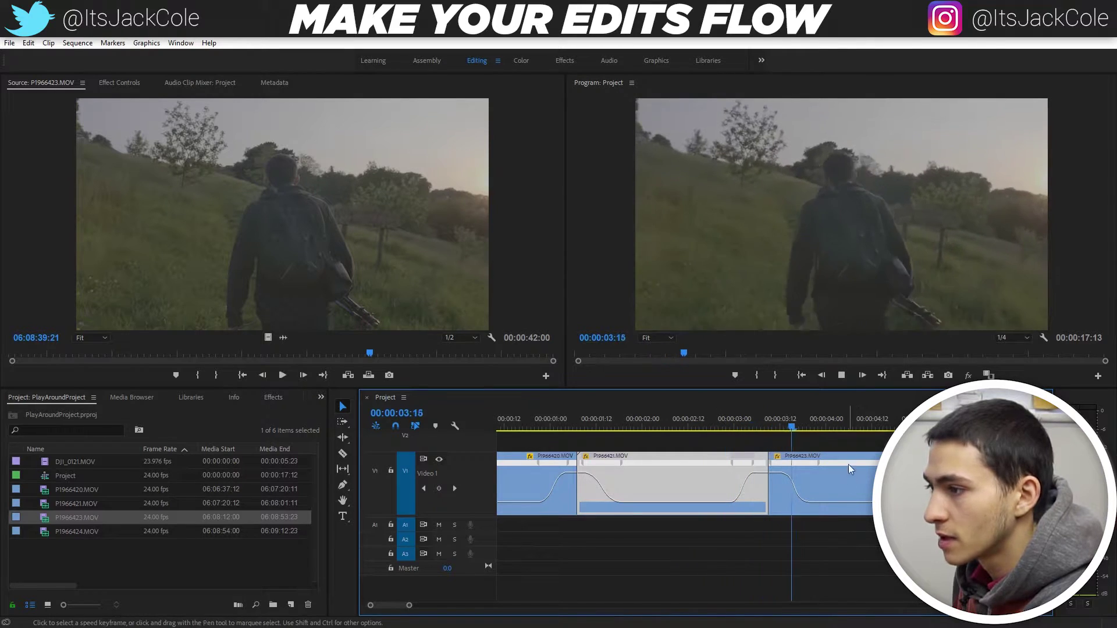
pyautogui.moveTo(409, 605); pyautogui.dragTo(431, 605)
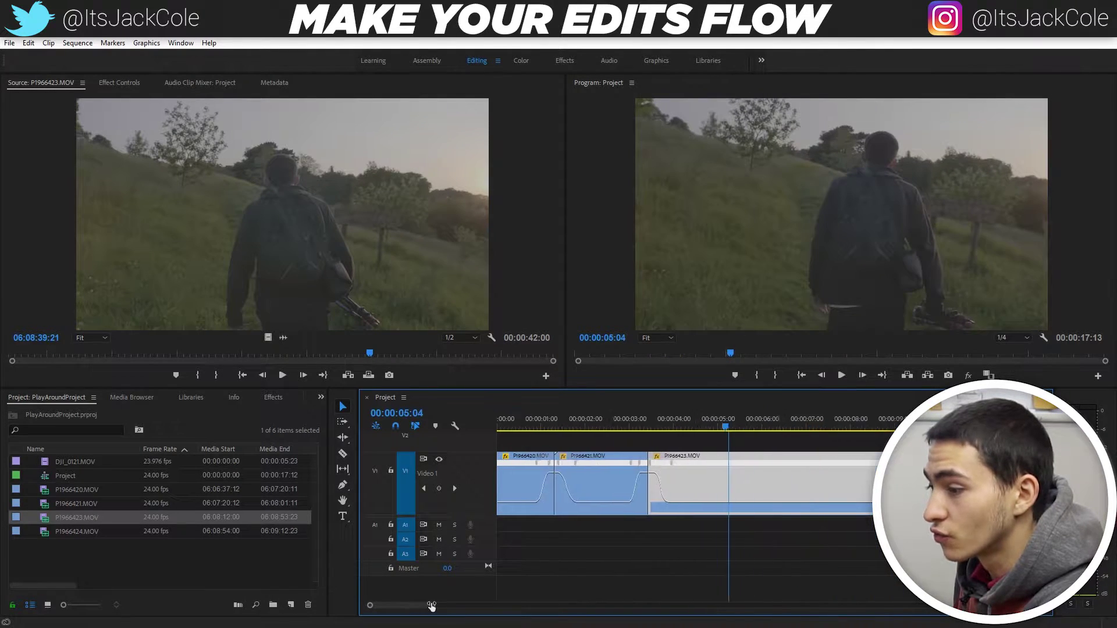
# Save the project, cut P1966423.MOV at about 00:00:06:05, and delete the part after the cut.
pyautogui.hotkey('ctrl', 's')
pyautogui.press('Home')
pyautogui.press('-')
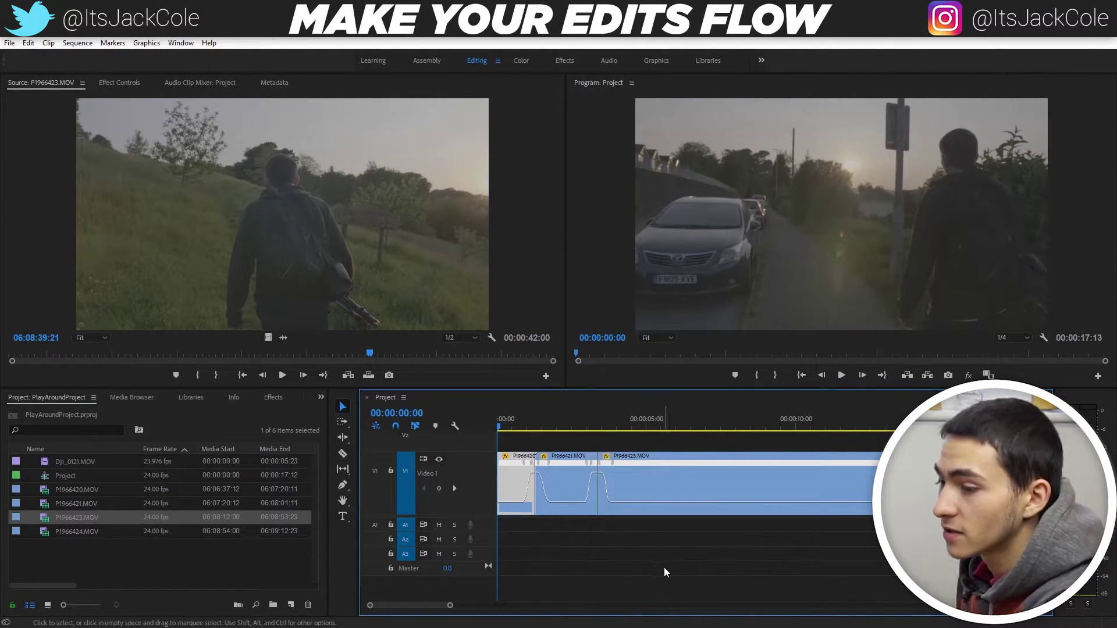
pyautogui.click(665, 567)
pyautogui.press('c')
pyautogui.click(682, 479)
pyautogui.press('v')
pyautogui.click(707, 482)
pyautogui.hotkey('shift', 'Delete')
# Render the sequence previews from the start and play back the cut into P1966423.MOV.
pyautogui.press('Home')
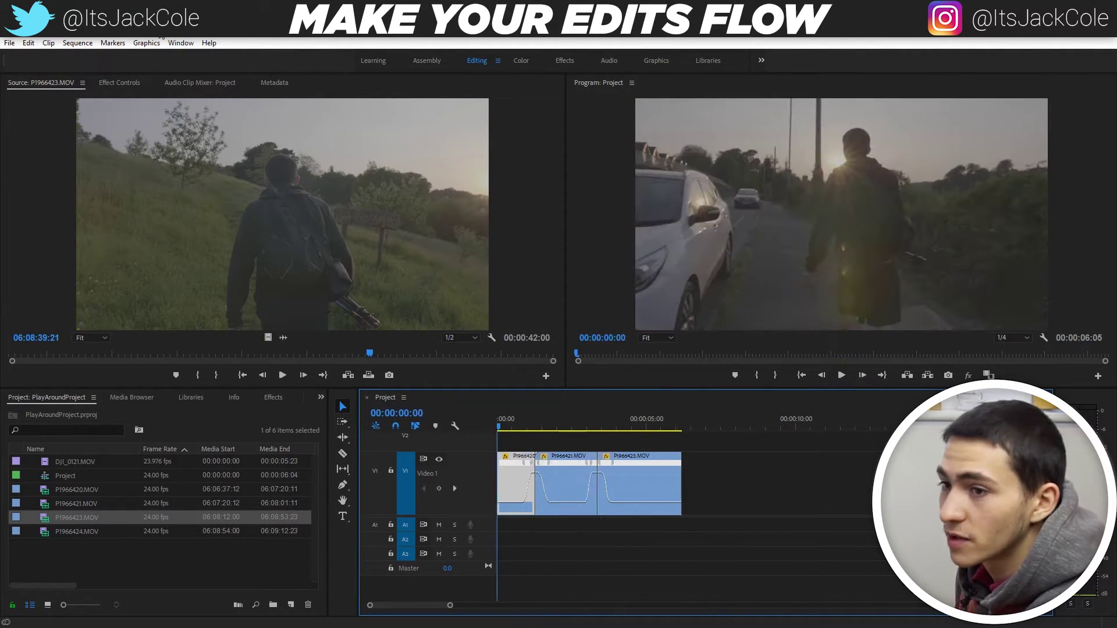
pyautogui.click(84, 46)
pyautogui.click(96, 85)
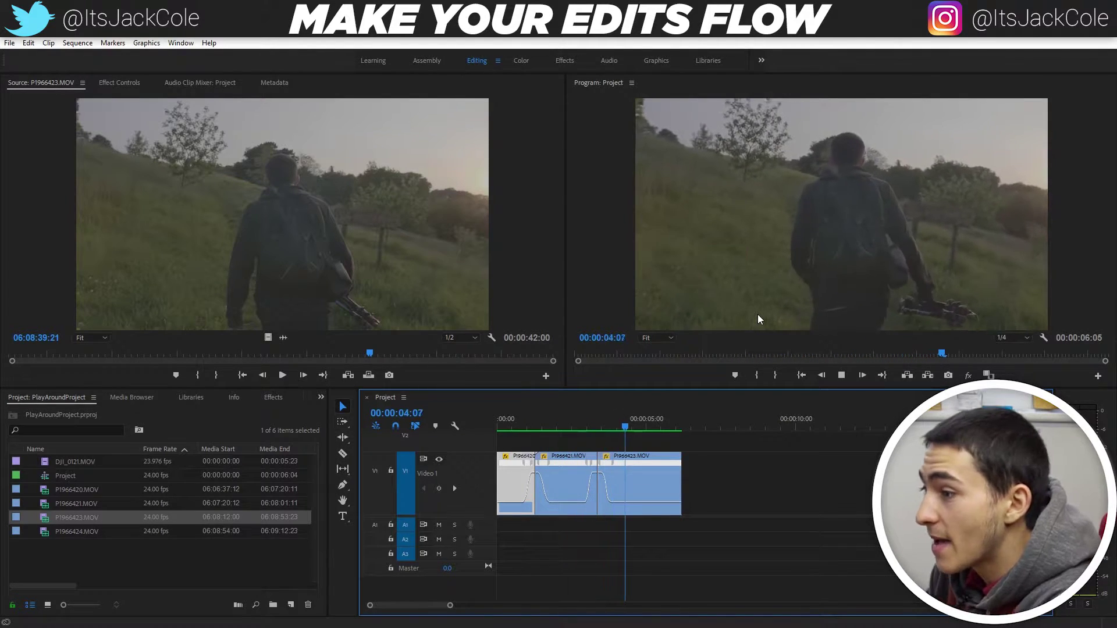
pyautogui.click(657, 471)
pyautogui.moveTo(627, 424); pyautogui.dragTo(600, 423)
pyautogui.press('space')
pyautogui.click(811, 519)
pyautogui.press('space')
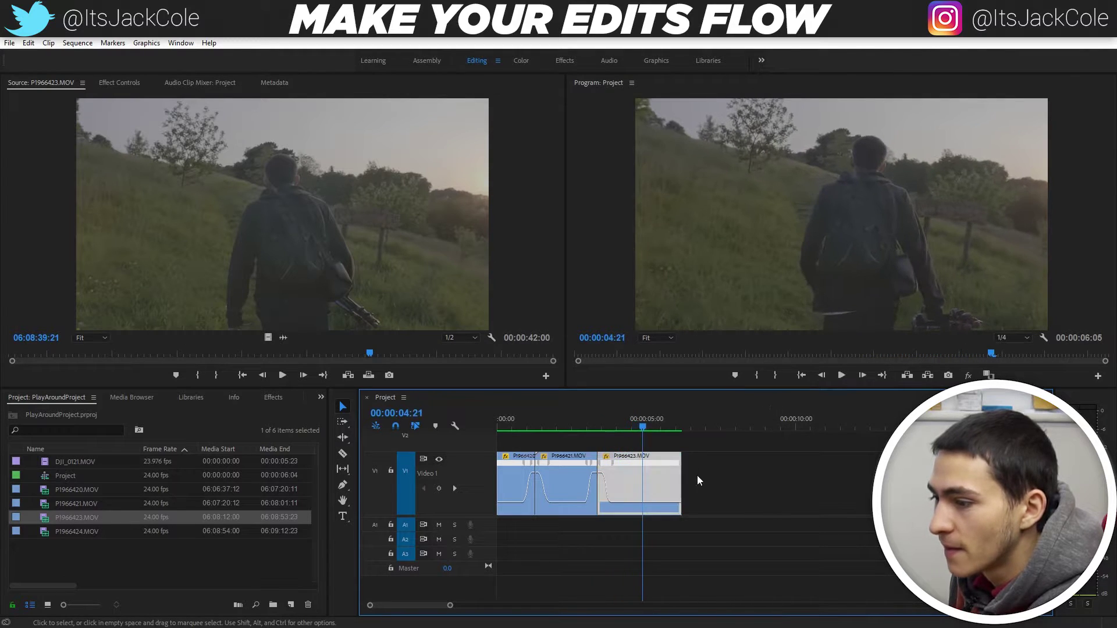
# Save the project, add a speed keyframe to P1966423.MOV at 00:00:05:02, and speed up the section after it.
pyautogui.click(647, 424)
pyautogui.hotkey('ctrl', 's')
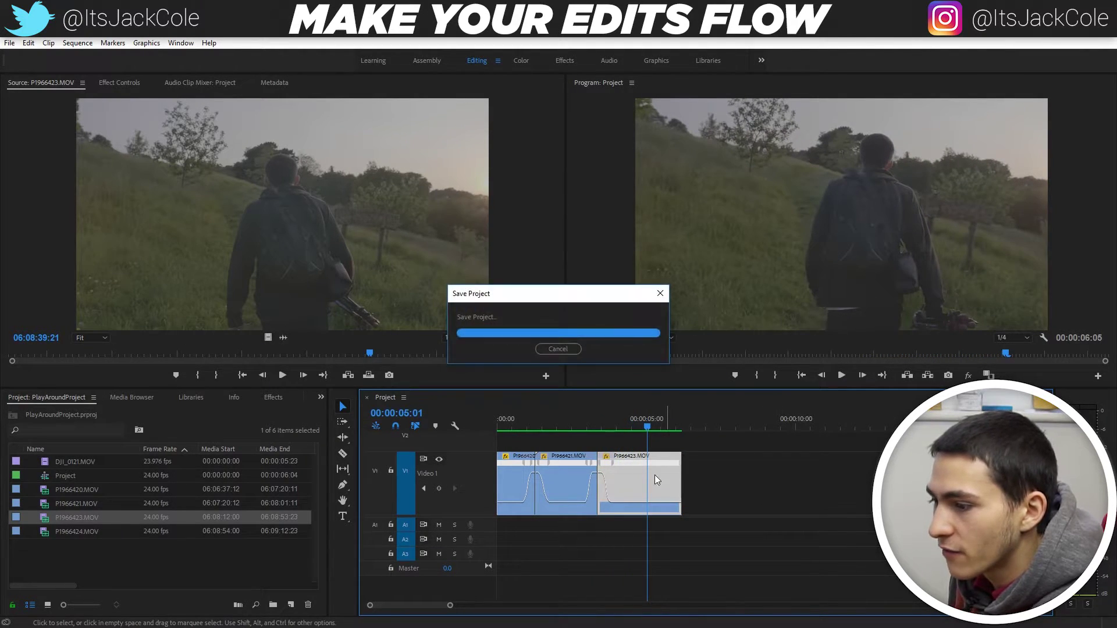
pyautogui.moveTo(646, 423); pyautogui.dragTo(649, 425)
pyautogui.hotkey('ctrl', 's')
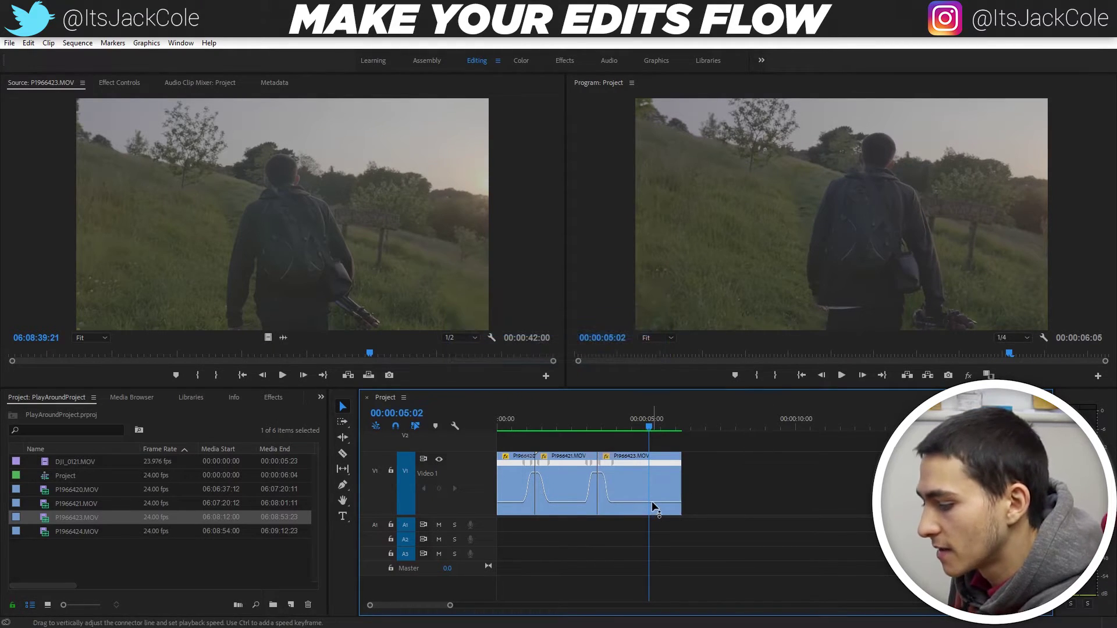
pyautogui.press('p')
pyautogui.click(649, 505)
pyautogui.press('v')
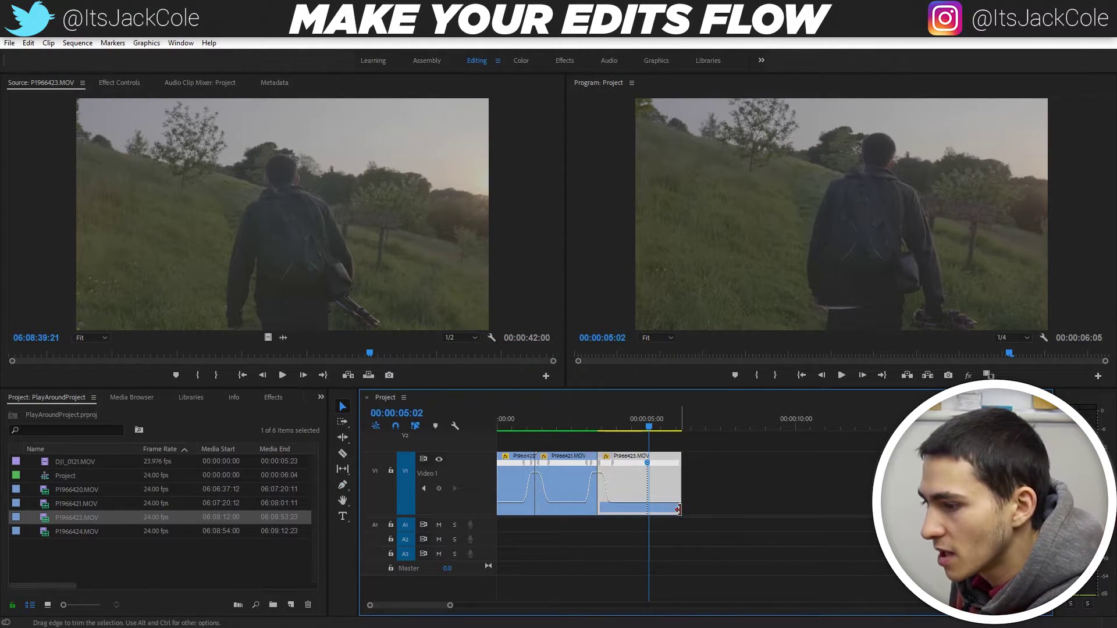
pyautogui.moveTo(681, 512); pyautogui.dragTo(686, 488)
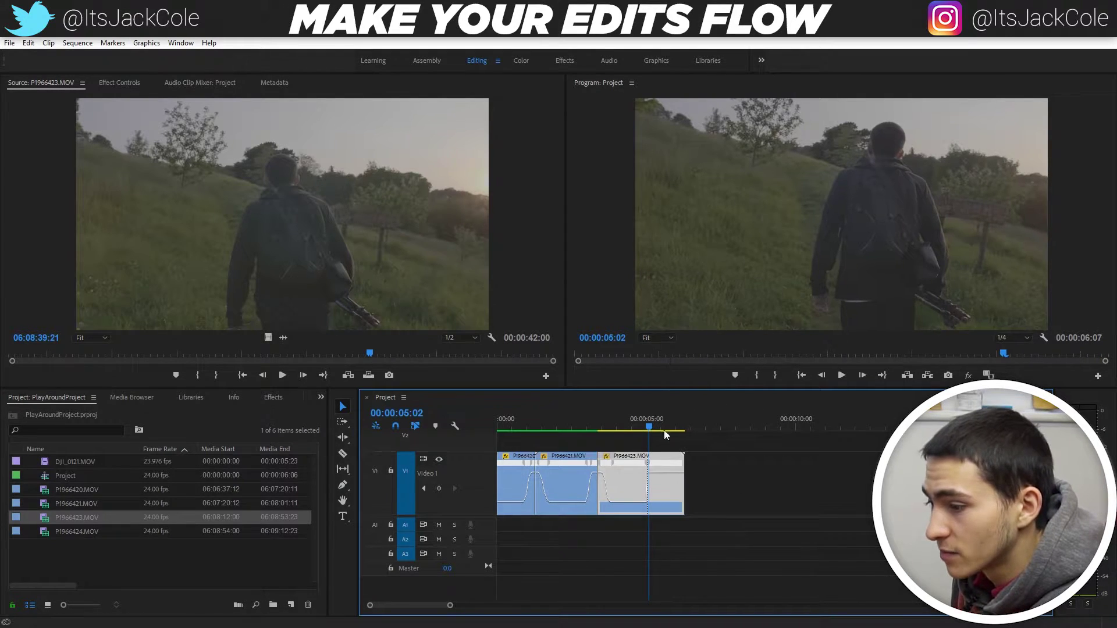
# Split the closing speed keyframe of P1966423.MOV into a ramp about four frames long and smooth its curve.
pyautogui.moveTo(450, 605); pyautogui.dragTo(396, 607)
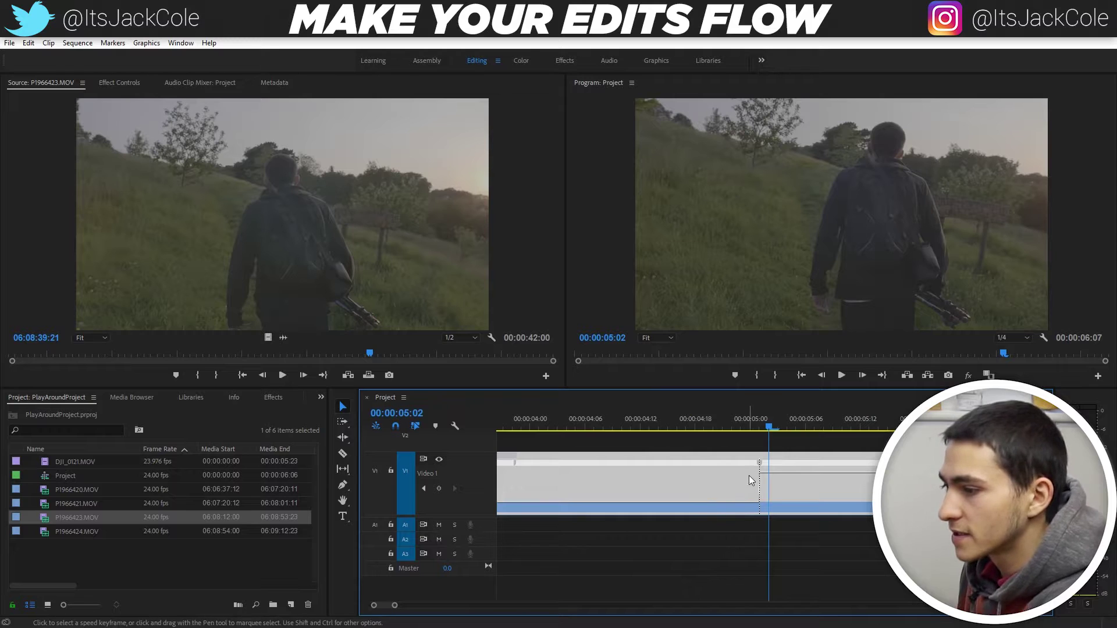
pyautogui.moveTo(774, 467); pyautogui.dragTo(799, 470)
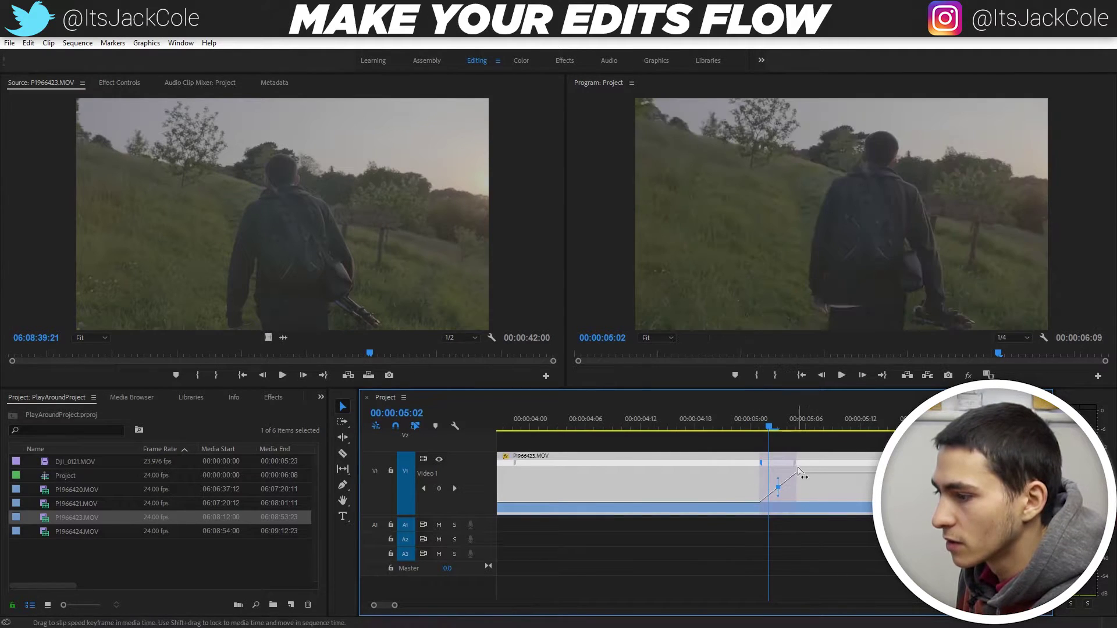
pyautogui.click(797, 484)
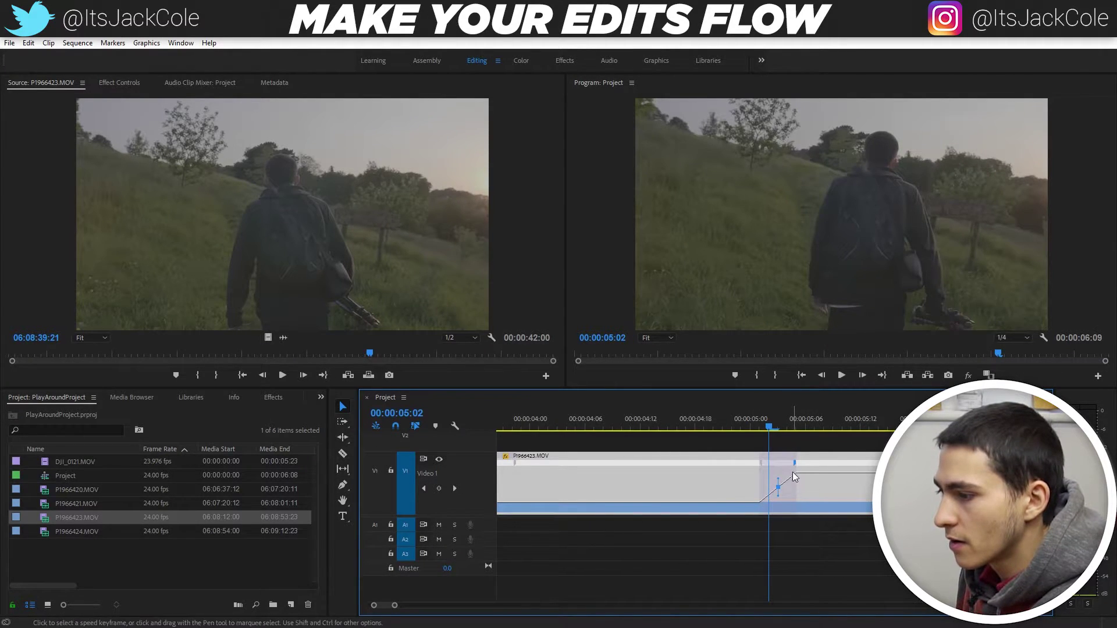
# Cut P1966423.MOV at 00:00:05:07, just after its closing ramp, and delete the remaining part.
pyautogui.moveTo(759, 431); pyautogui.dragTo(813, 427)
pyautogui.click(814, 494)
pyautogui.press('v')
pyautogui.click(859, 495)
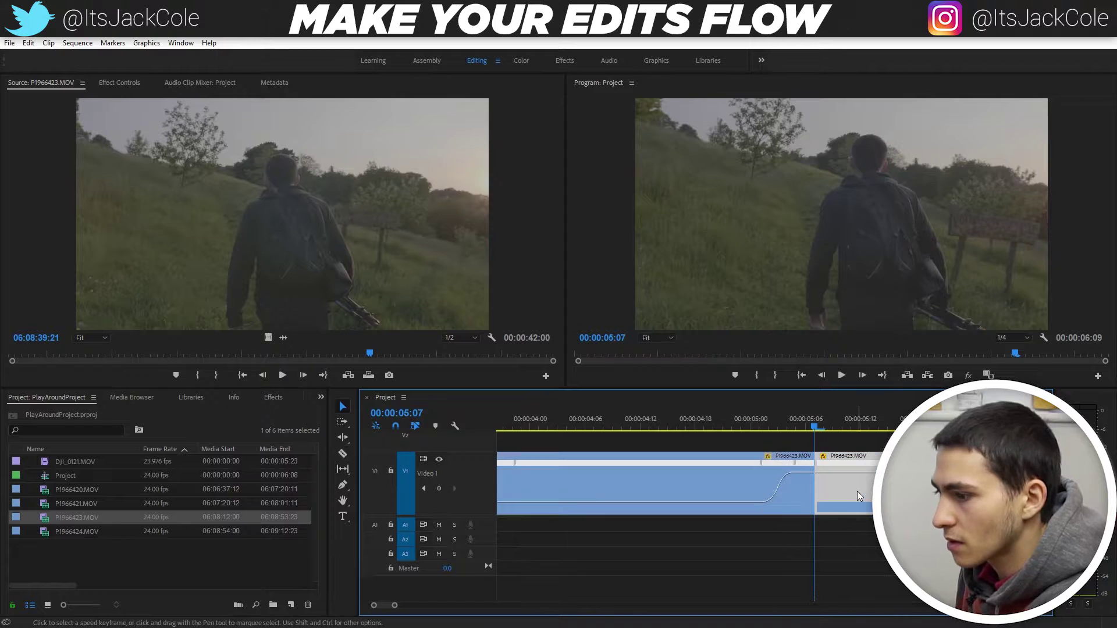
pyautogui.press('Delete')
# Add only the video of P1966424.MOV directly after P1966423.MOV at 00:00:05:07.
pyautogui.doubleClick(49, 532)
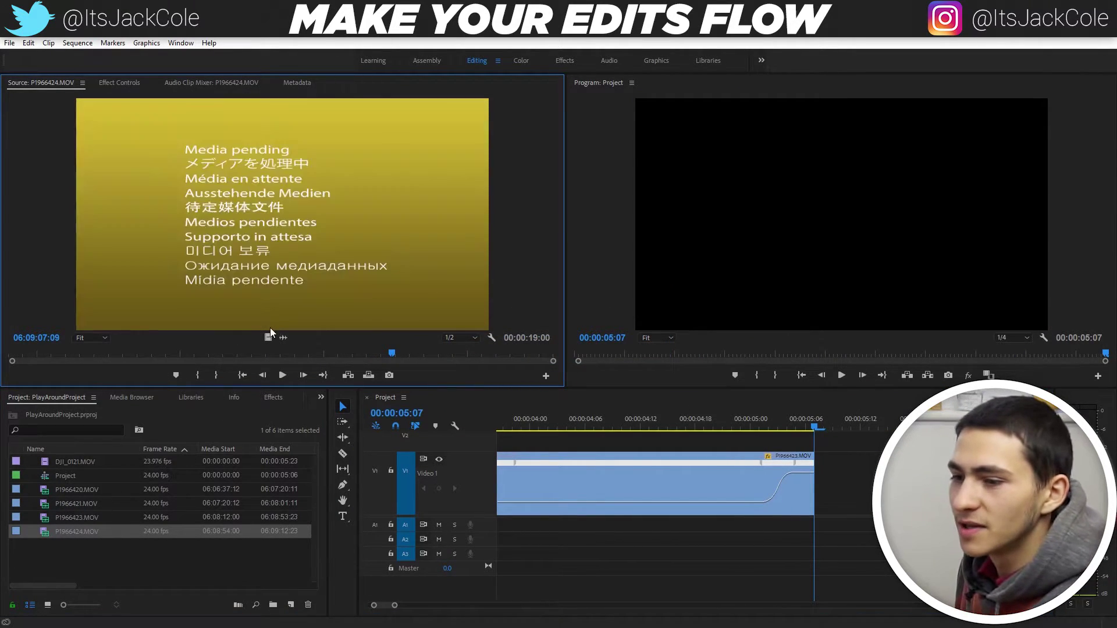
pyautogui.moveTo(269, 338); pyautogui.dragTo(817, 486)
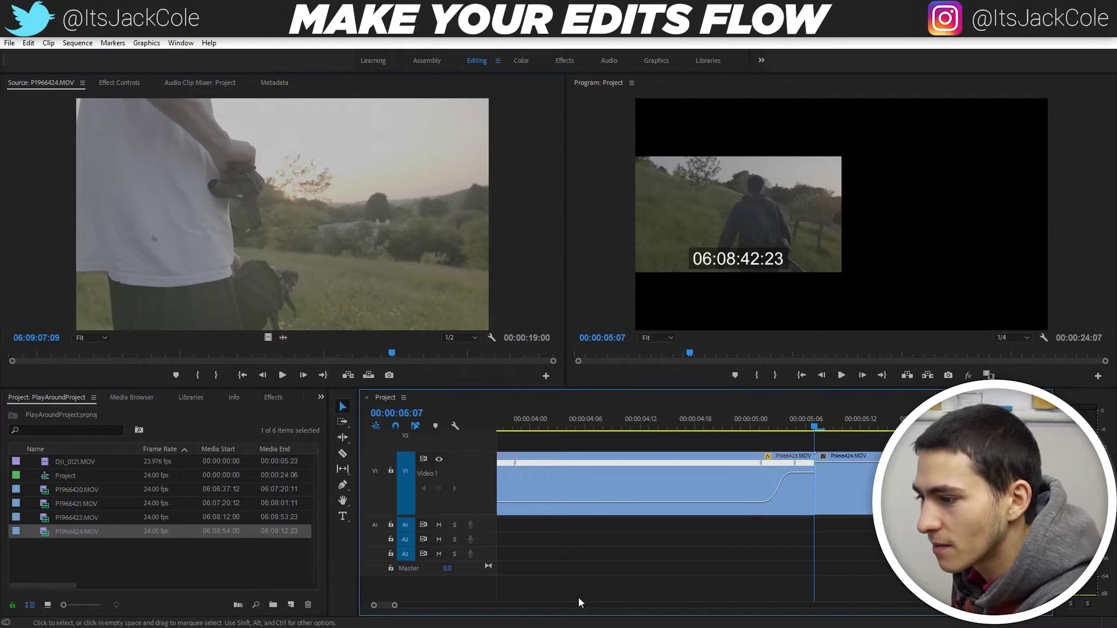
pyautogui.moveTo(398, 606); pyautogui.dragTo(518, 605)
pyautogui.moveTo(560, 428)
pyautogui.mouseDown()
pyautogui.moveTo(581, 429)
pyautogui.moveTo(559, 431)
pyautogui.mouseUp()
pyautogui.moveTo(371, 606); pyautogui.dragTo(417, 600)
pyautogui.press('p')
pyautogui.press('v')
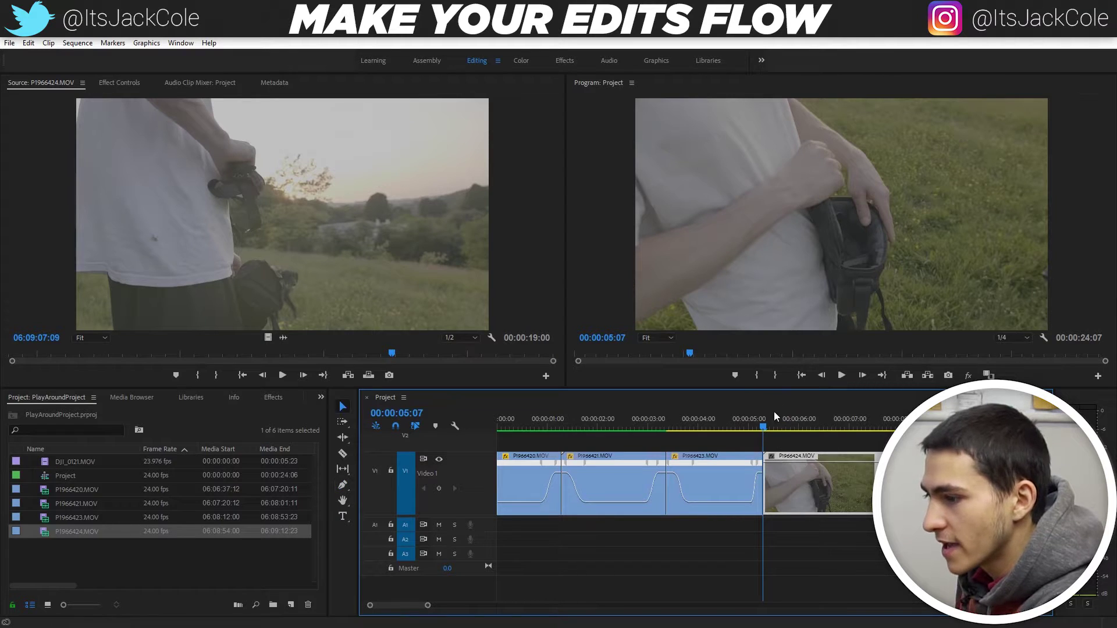
# Review P1966424.MOV, cut away its unwanted beginning, and move the remaining part against the previous clip at 00:00:05:07.
pyautogui.press('space')
pyautogui.press('space')
pyautogui.moveTo(428, 606); pyautogui.dragTo(479, 606)
pyautogui.moveTo(669, 427); pyautogui.dragTo(675, 424)
pyautogui.moveTo(707, 423); pyautogui.dragTo(783, 418)
pyautogui.hotkey('ctrl', 'k')
pyautogui.moveTo(814, 493); pyautogui.dragTo(629, 476)
pyautogui.click(599, 426)
pyautogui.click(532, 574)
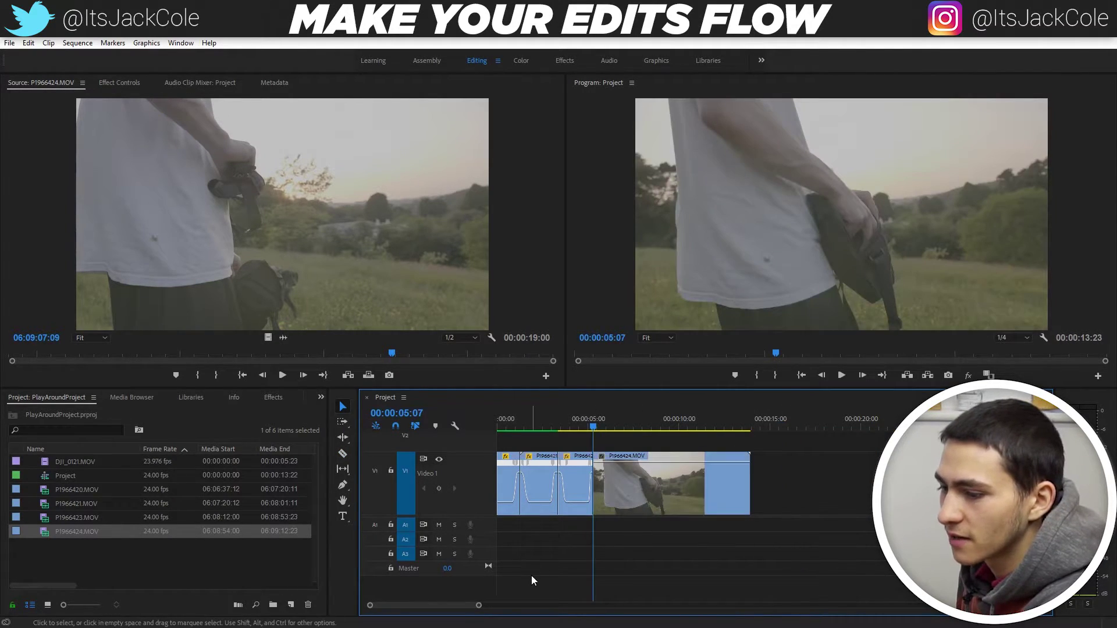
# Show the Time Remapping speed line on P1966424.MOV.
pyautogui.moveTo(478, 605); pyautogui.dragTo(419, 605)
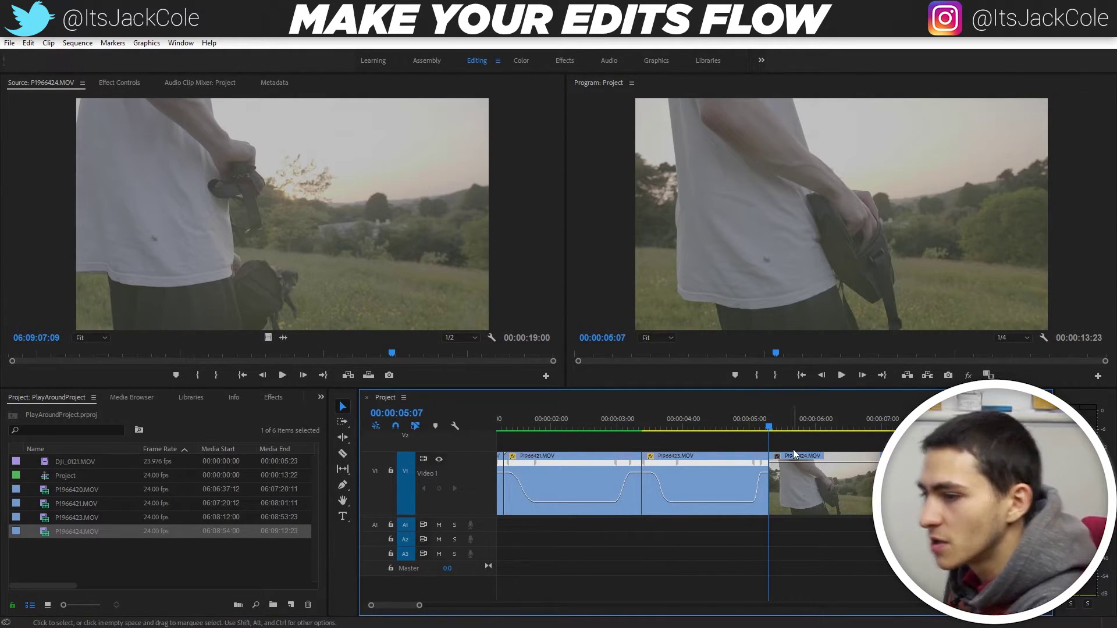
pyautogui.press('p')
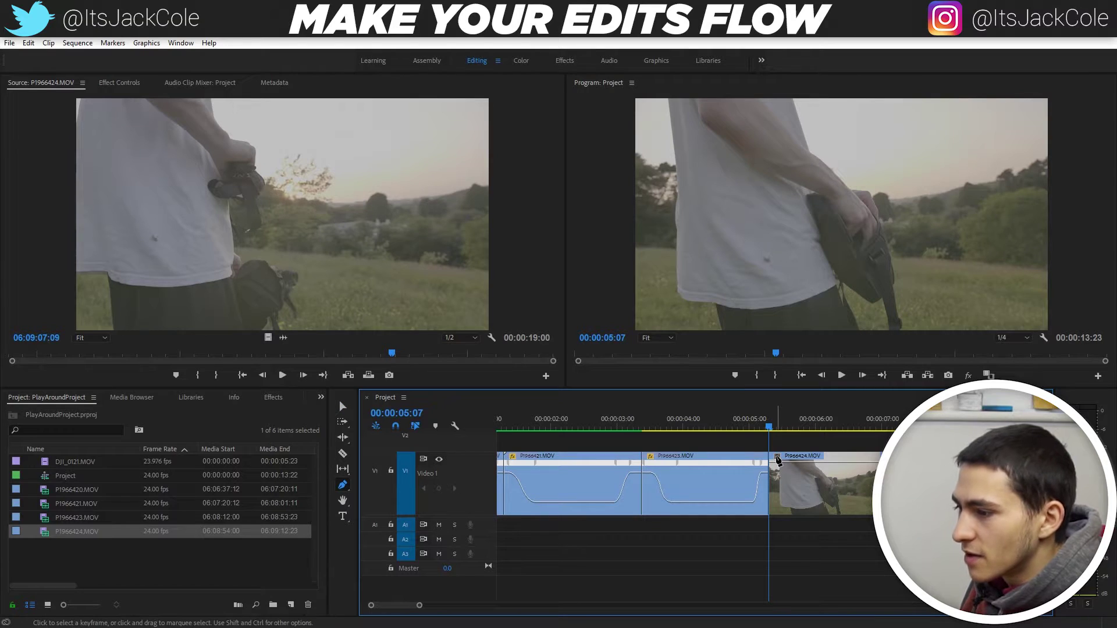
pyautogui.press('v')
pyautogui.click(778, 458)
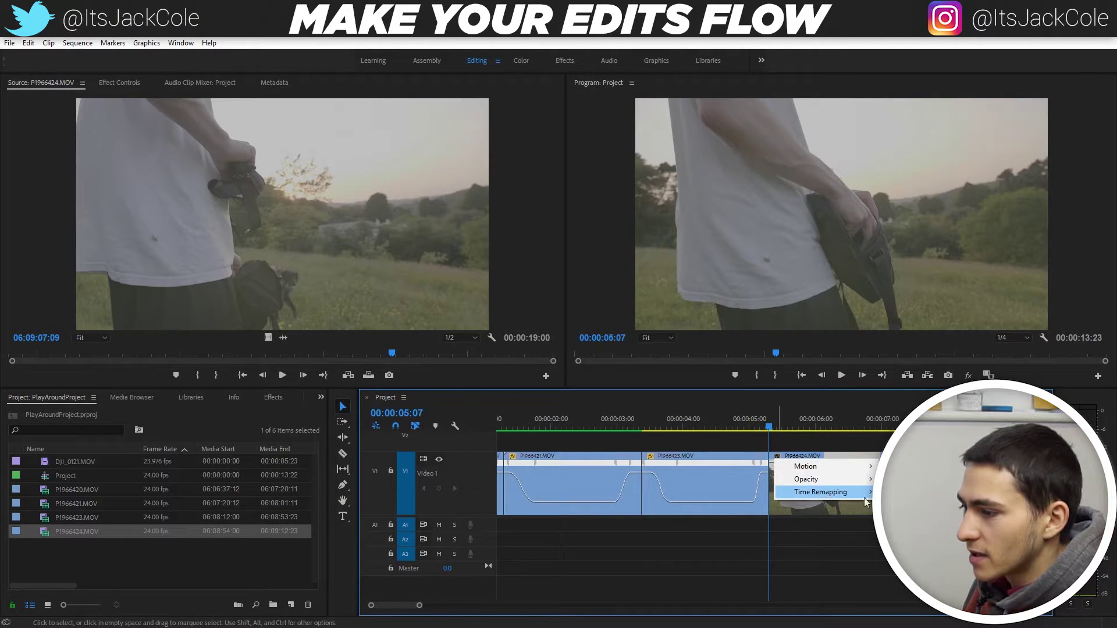
pyautogui.click(820, 492)
pyautogui.click(862, 484)
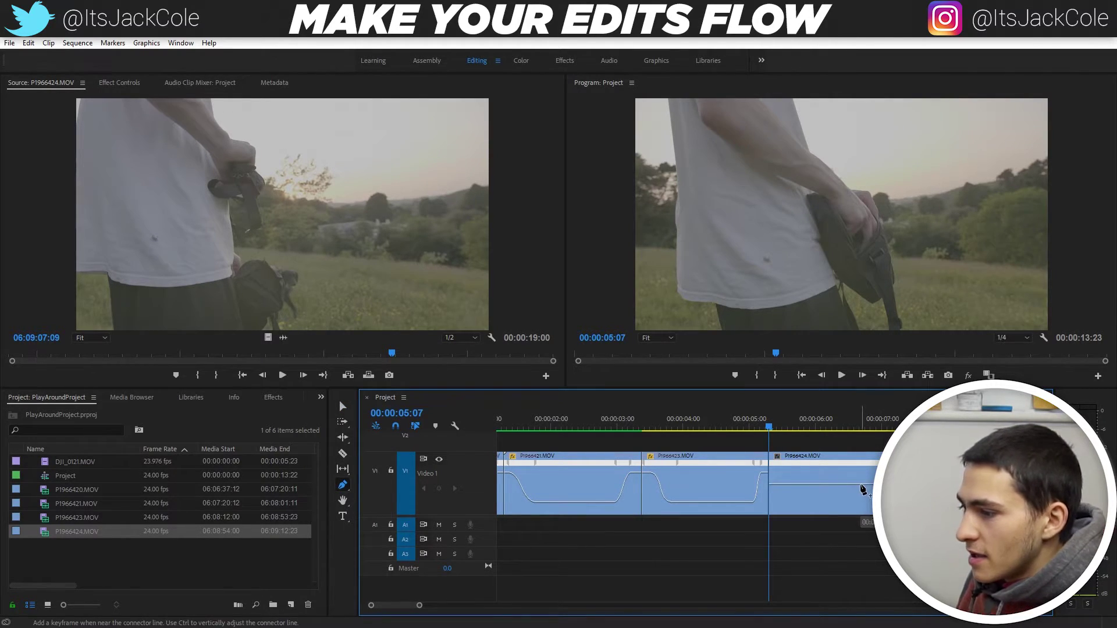
# Speed up the opening section of P1966424.MOV, form a smooth slowdown ramp at its keyframe, and preview the transition.
pyautogui.press('v')
pyautogui.moveTo(814, 484)
pyautogui.mouseDown()
pyautogui.moveTo(815, 469)
pyautogui.moveTo(822, 480)
pyautogui.moveTo(776, 472)
pyautogui.moveTo(794, 473)
pyautogui.mouseUp()
pyautogui.click(780, 464)
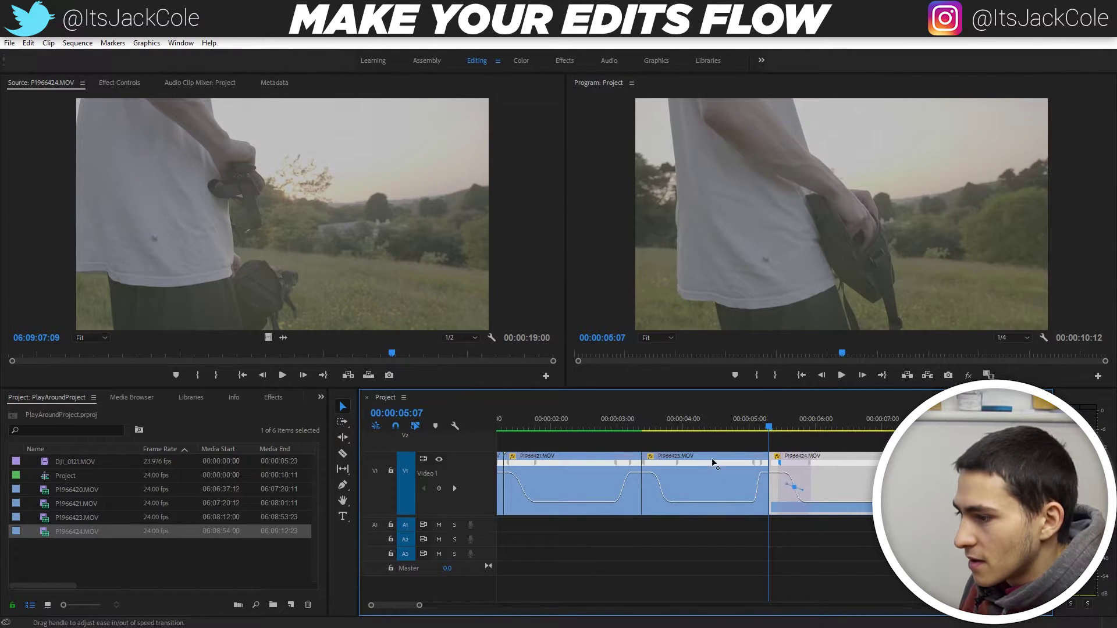
pyautogui.moveTo(789, 464); pyautogui.dragTo(774, 466)
pyautogui.click(728, 418)
pyautogui.press('space')
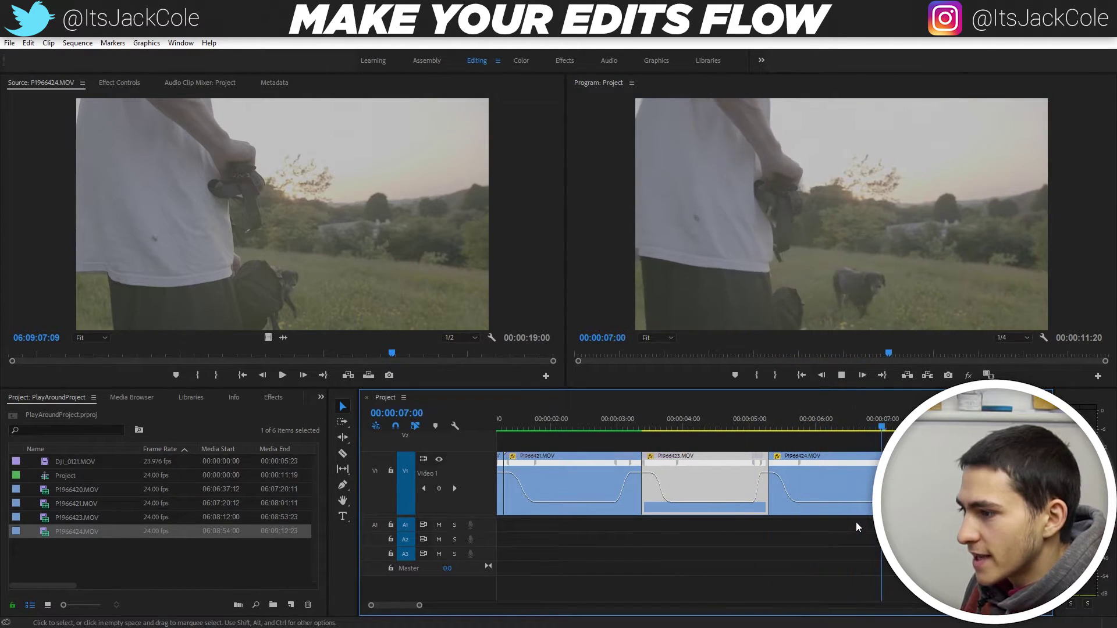
pyautogui.press('space')
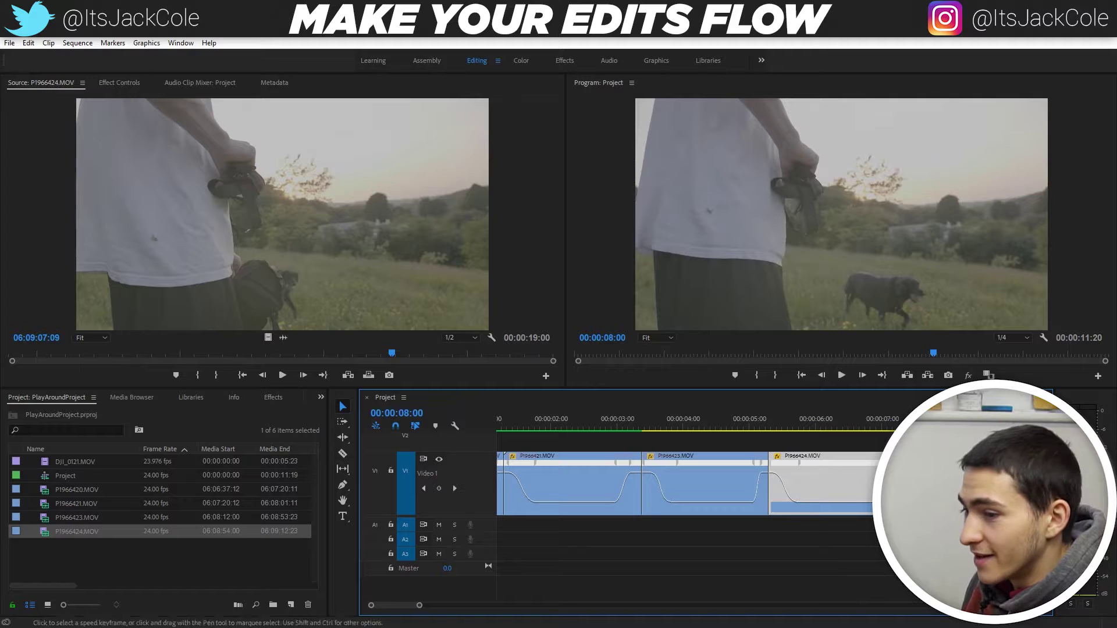
# Save the project, add a speed keyframe to P1966424.MOV at 00:00:08:00, and speed up the section after it.
pyautogui.hotkey('ctrl', 's')
pyautogui.press('p')
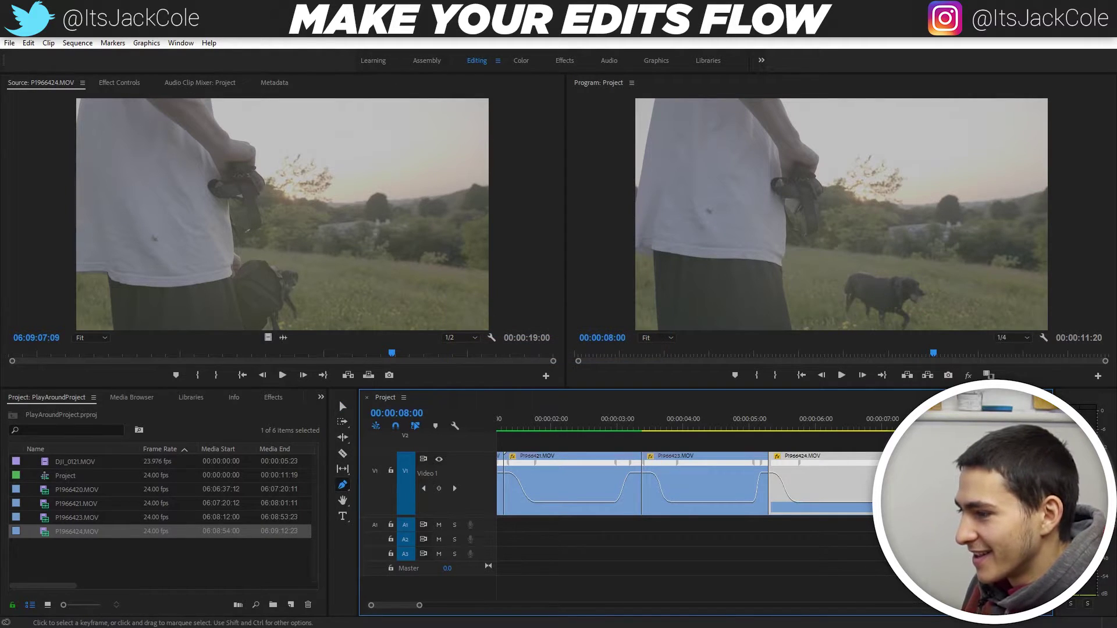
pyautogui.click(341, 404)
pyautogui.moveTo(949, 463); pyautogui.dragTo(963, 463)
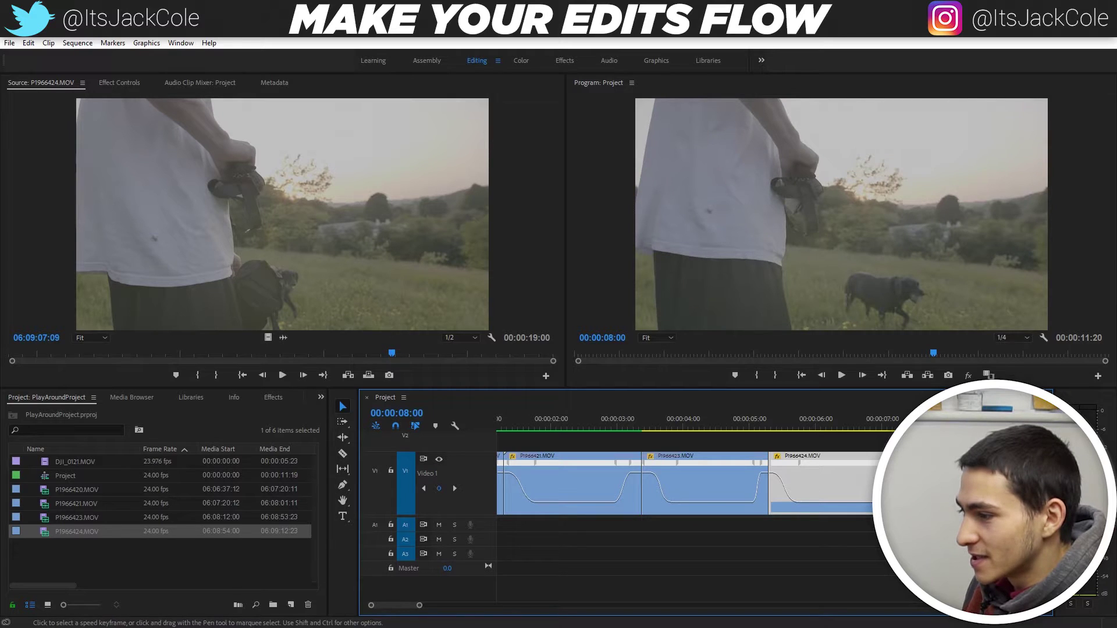
pyautogui.moveTo(992, 502); pyautogui.dragTo(971, 472)
pyautogui.scroll(-1, 973, 486)
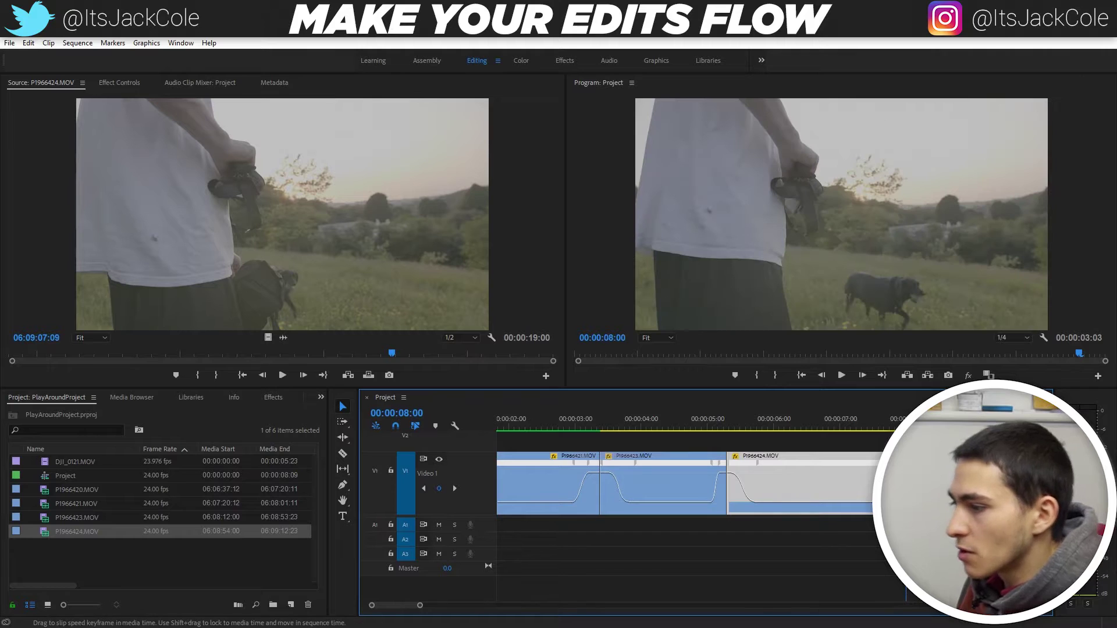
# Split the 00:00:08:00 speed keyframe into a ramp about three frames long and smooth its curve.
pyautogui.click(833, 489)
pyautogui.moveTo(422, 605); pyautogui.dragTo(409, 605)
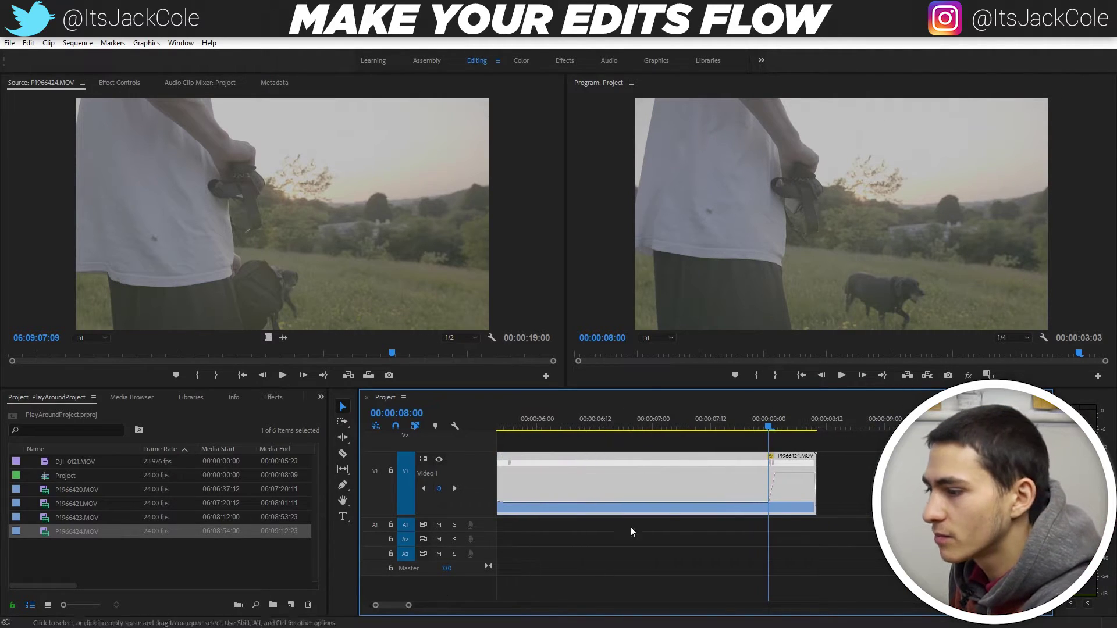
pyautogui.moveTo(774, 470); pyautogui.dragTo(769, 467)
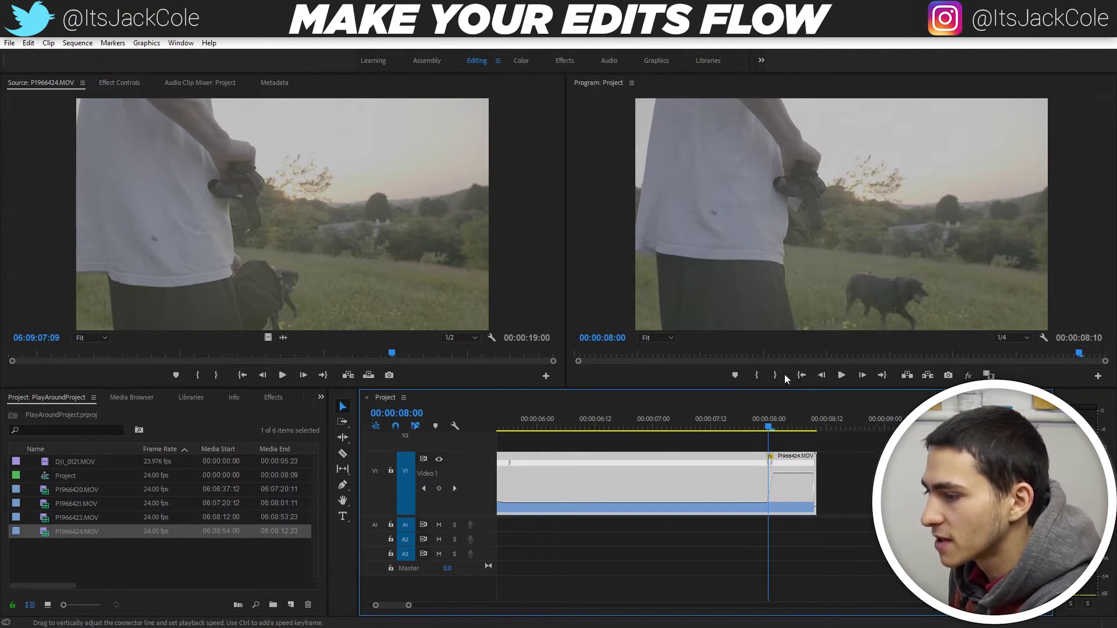
pyautogui.moveTo(774, 466); pyautogui.dragTo(789, 467)
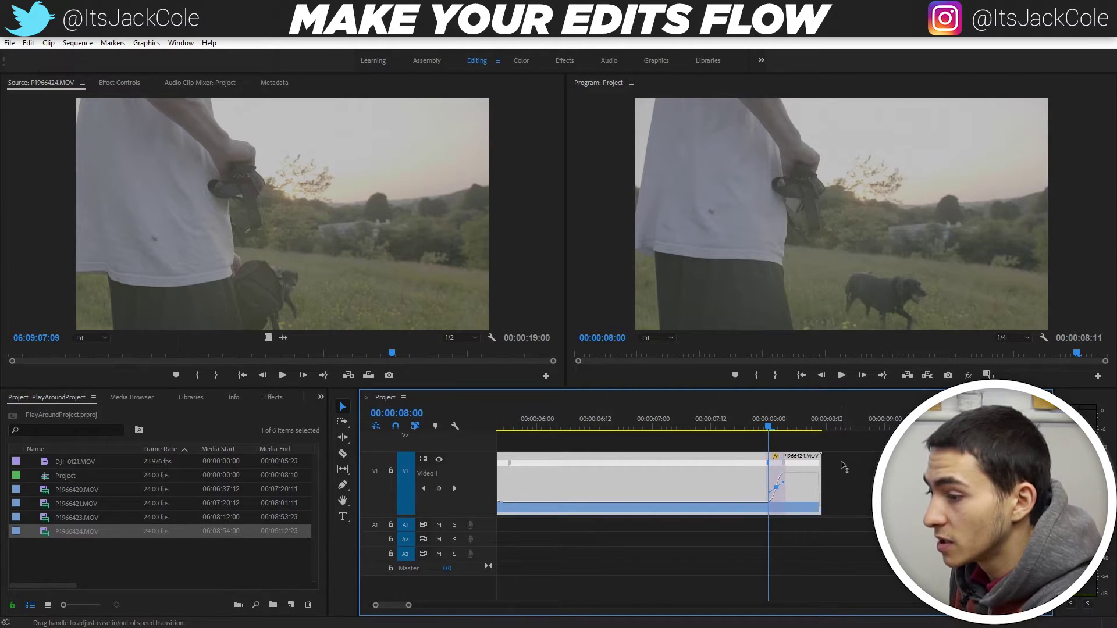
# Save the project and preview the closing speed ramp of P1966424.MOV from about 00:00:07:15.
pyautogui.hotkey('ctrl', 's')
pyautogui.moveTo(767, 427); pyautogui.dragTo(725, 425)
pyautogui.click(766, 544)
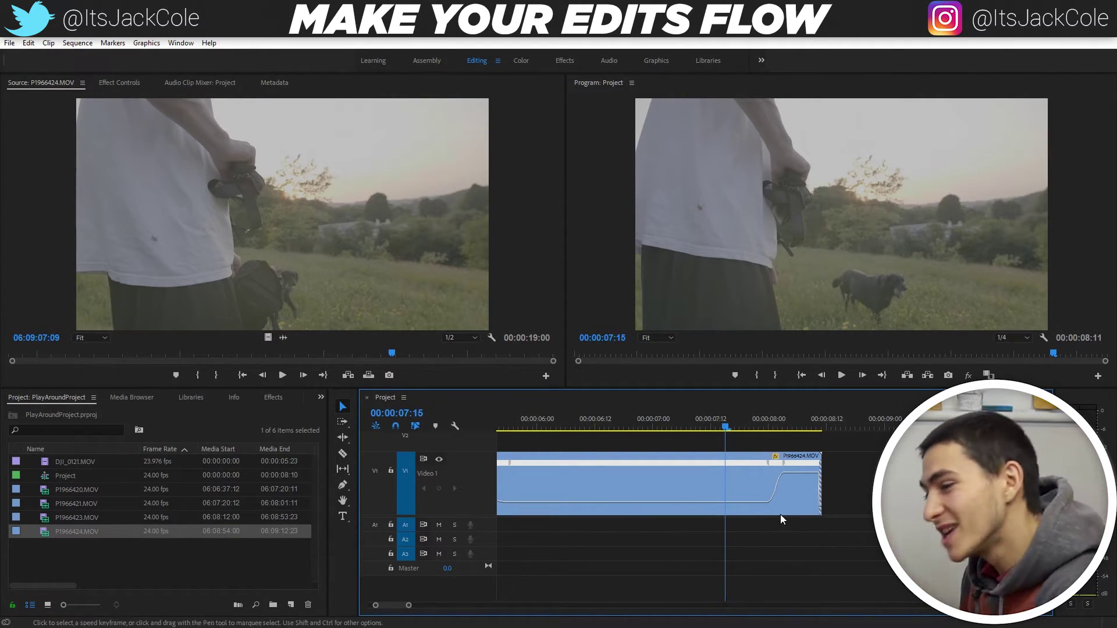
pyautogui.press('space')
pyautogui.press('space')
pyautogui.moveTo(748, 425); pyautogui.dragTo(710, 426)
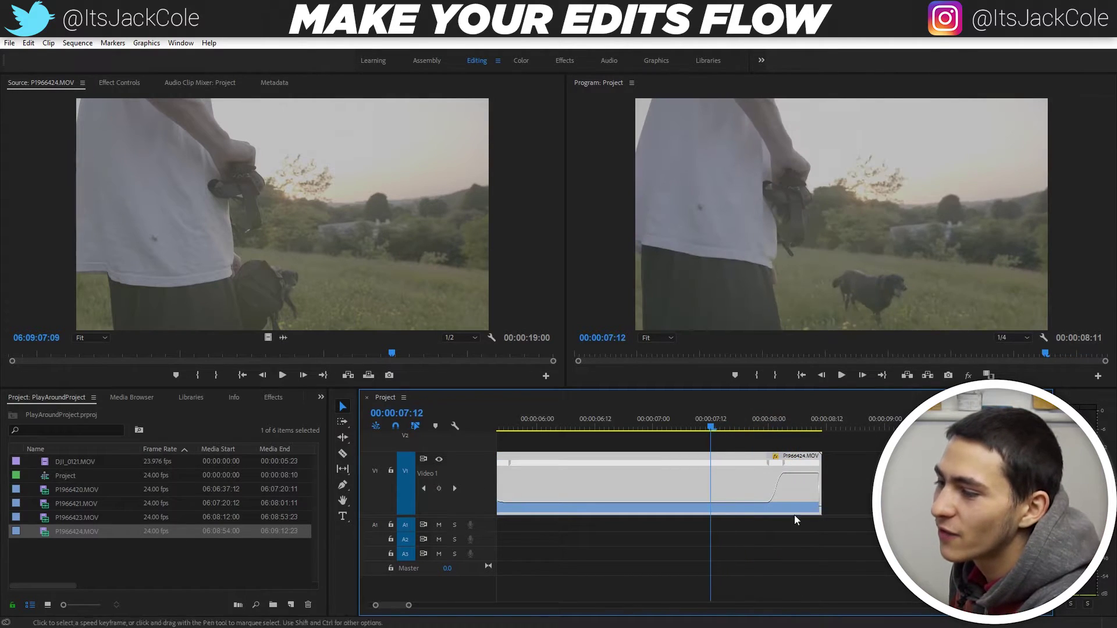
# Split P1966424.MOV at 00:00:08:05, delete the leftover end section, and save the project.
pyautogui.click(798, 534)
pyautogui.press('space')
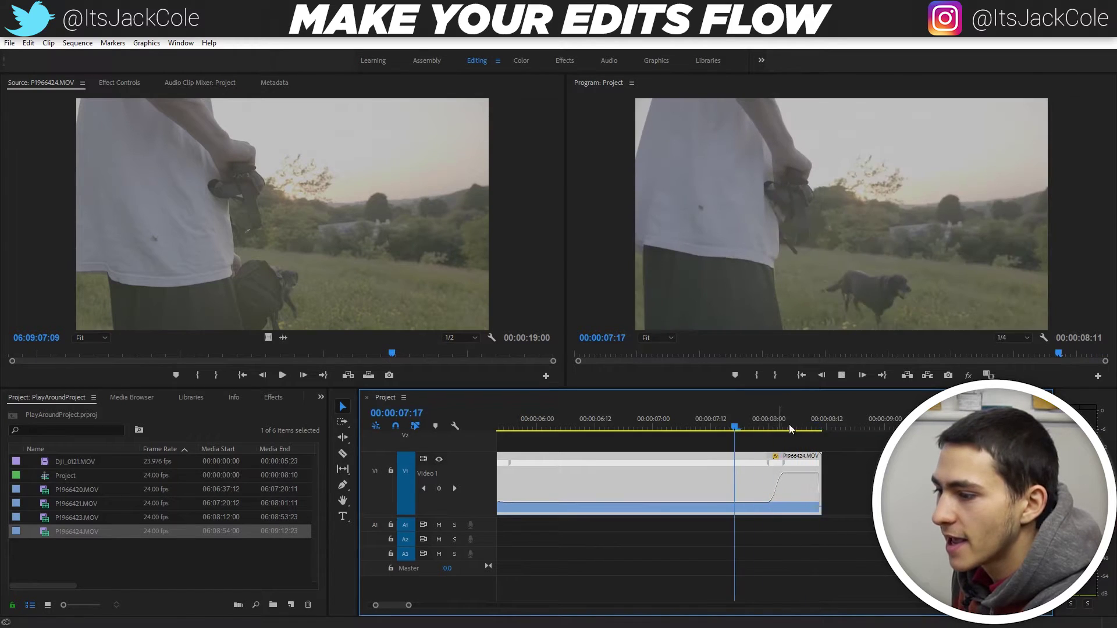
pyautogui.click(795, 429)
pyautogui.hotkey('ctrl', 'k')
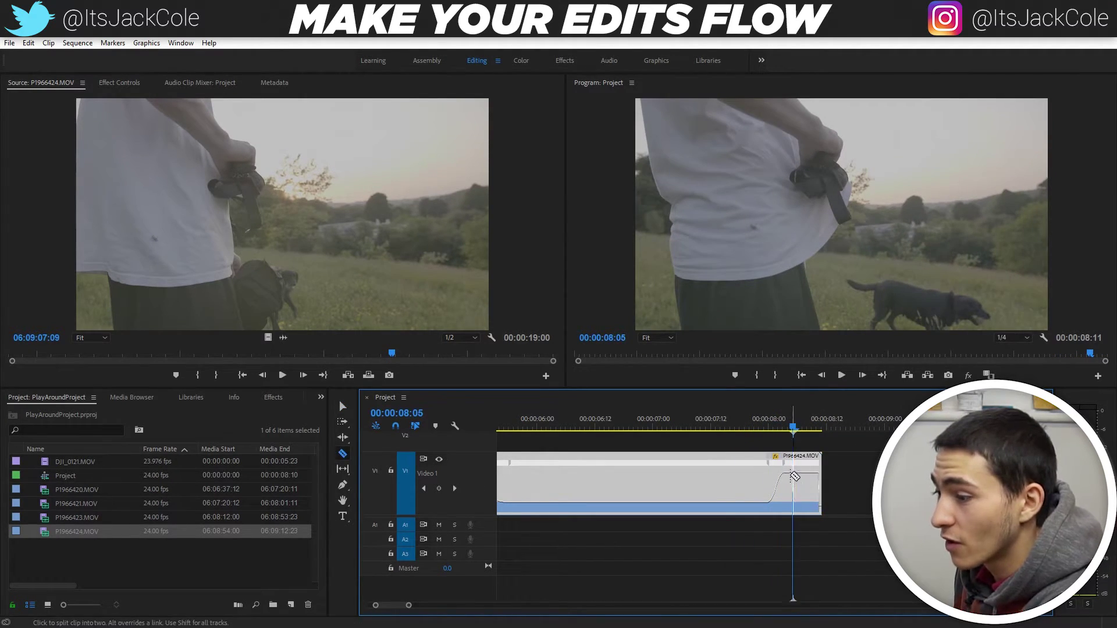
pyautogui.click(808, 490)
pyautogui.press('Delete')
pyautogui.hotkey('ctrl', 's')
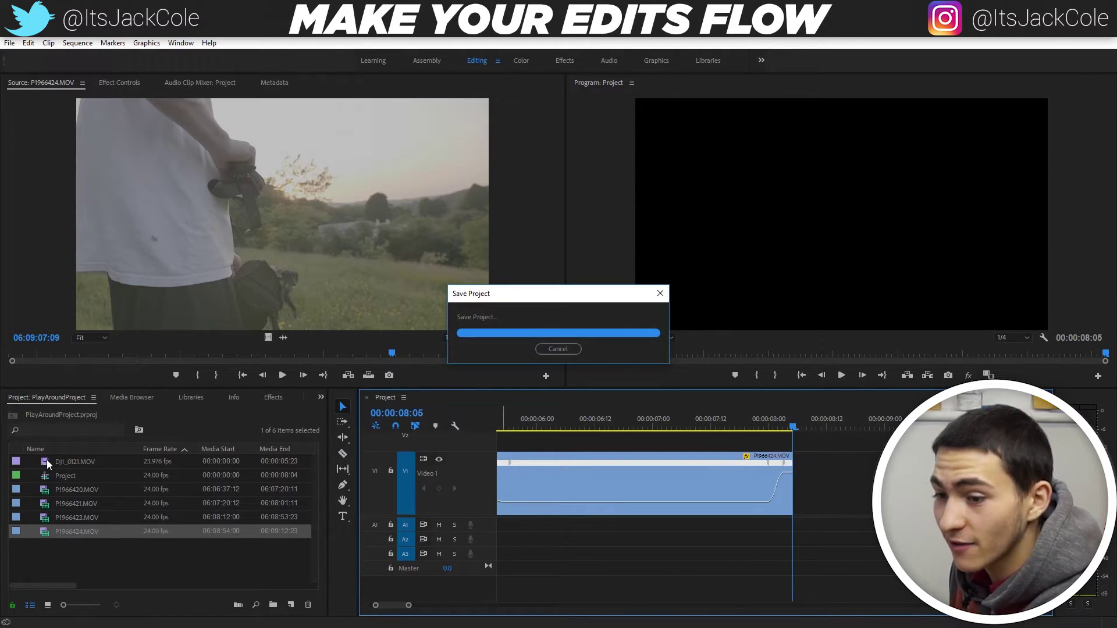
# Place DJI_0121.MOV on V1 directly after the end of P1966424.MOV.
pyautogui.click(46, 462)
pyautogui.moveTo(43, 459); pyautogui.dragTo(800, 493)
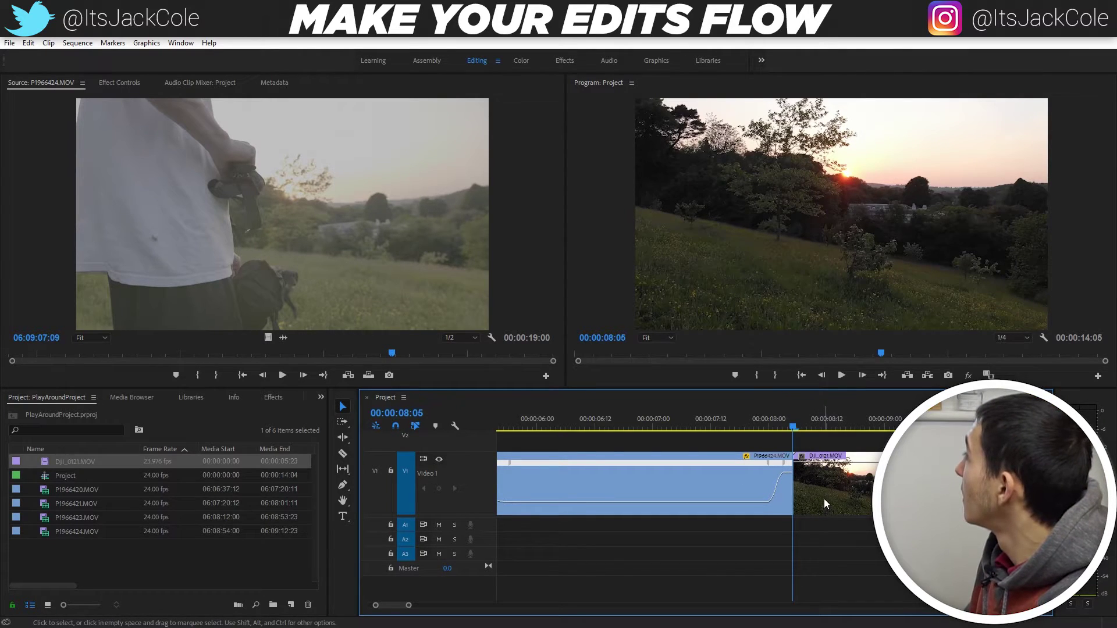
pyautogui.moveTo(409, 608); pyautogui.dragTo(475, 606)
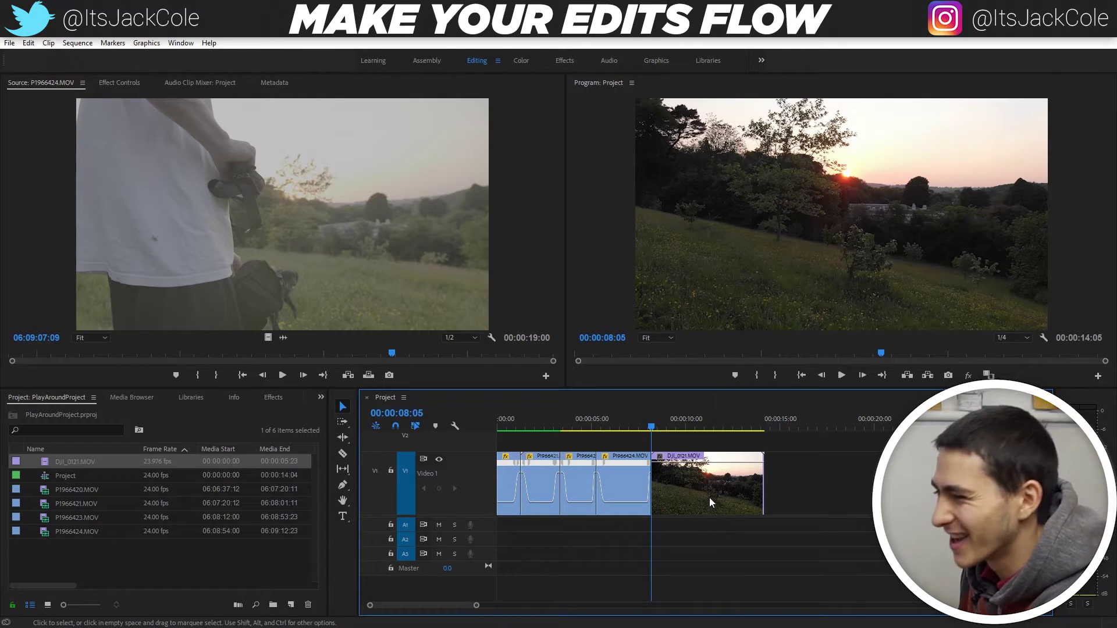
# Cut DJI_0121.MOV at 00:00:11:03, remove the part before the cut, and close the gap to P1966424.MOV.
pyautogui.moveTo(656, 427); pyautogui.dragTo(664, 427)
pyautogui.click(850, 491)
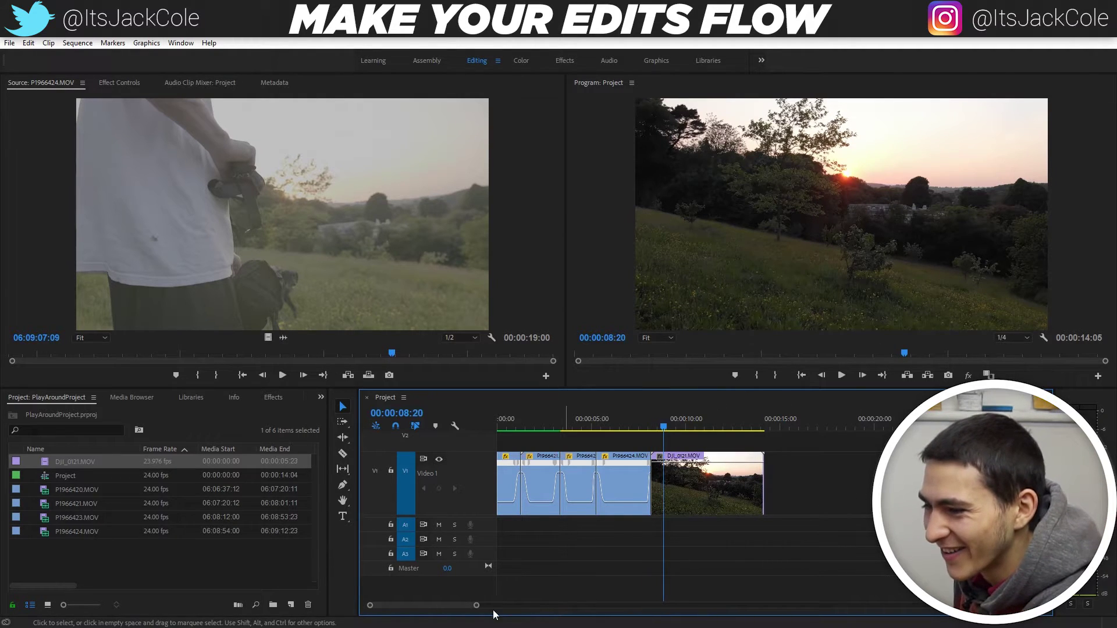
pyautogui.moveTo(476, 605); pyautogui.dragTo(459, 605)
pyautogui.moveTo(716, 427); pyautogui.dragTo(772, 427)
pyautogui.press('c')
pyautogui.click(774, 468)
pyautogui.press('v')
pyautogui.click(798, 481)
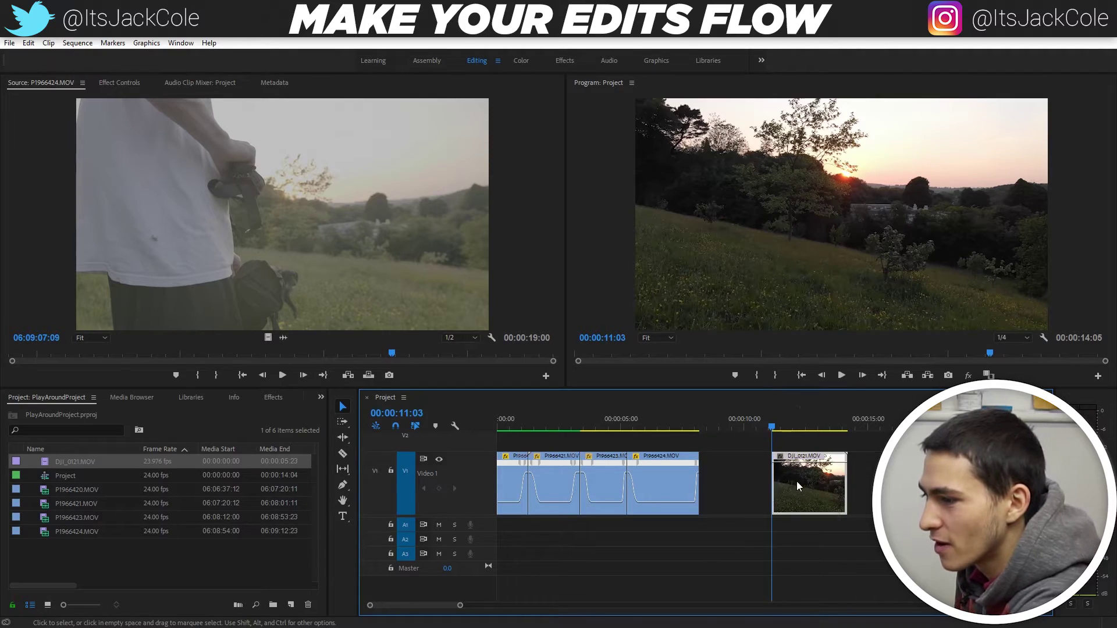
pyautogui.press('Delete')
# Show the Time Remapping speed line on DJI_0121.MOV and add a speed keyframe near the clip's start.
pyautogui.click(711, 458)
pyautogui.moveTo(753, 494)
pyautogui.click(836, 492)
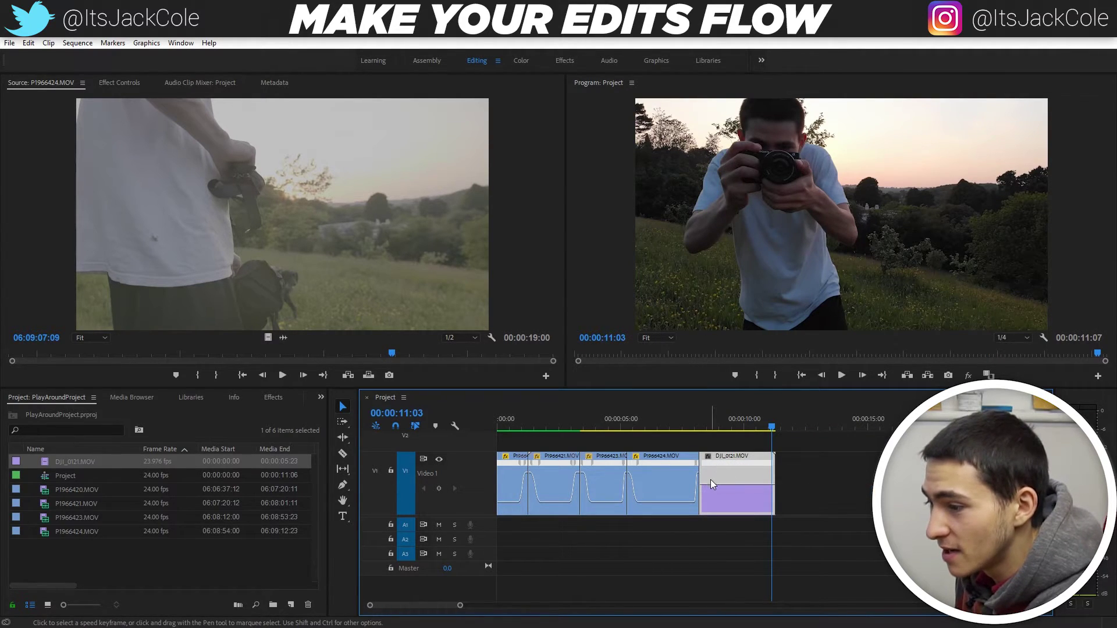
pyautogui.press('p')
pyautogui.click(723, 488)
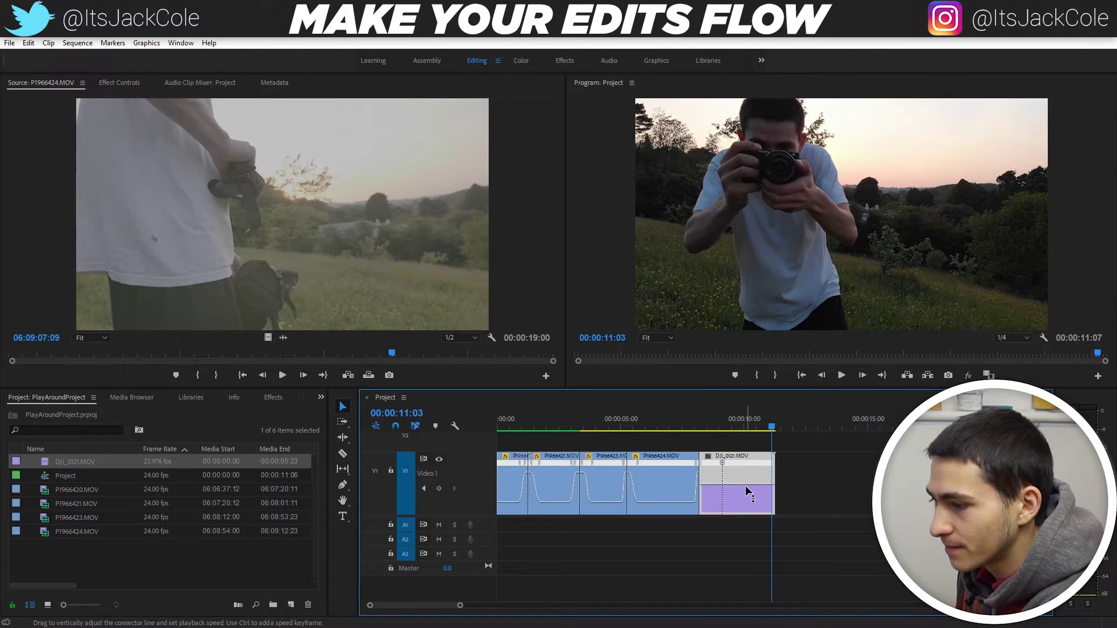
# Speed up the section of DJI_0121.MOV before its keyframe and play the clip from 00:00:08:13.
pyautogui.press('v')
pyautogui.moveTo(712, 492); pyautogui.dragTo(759, 478)
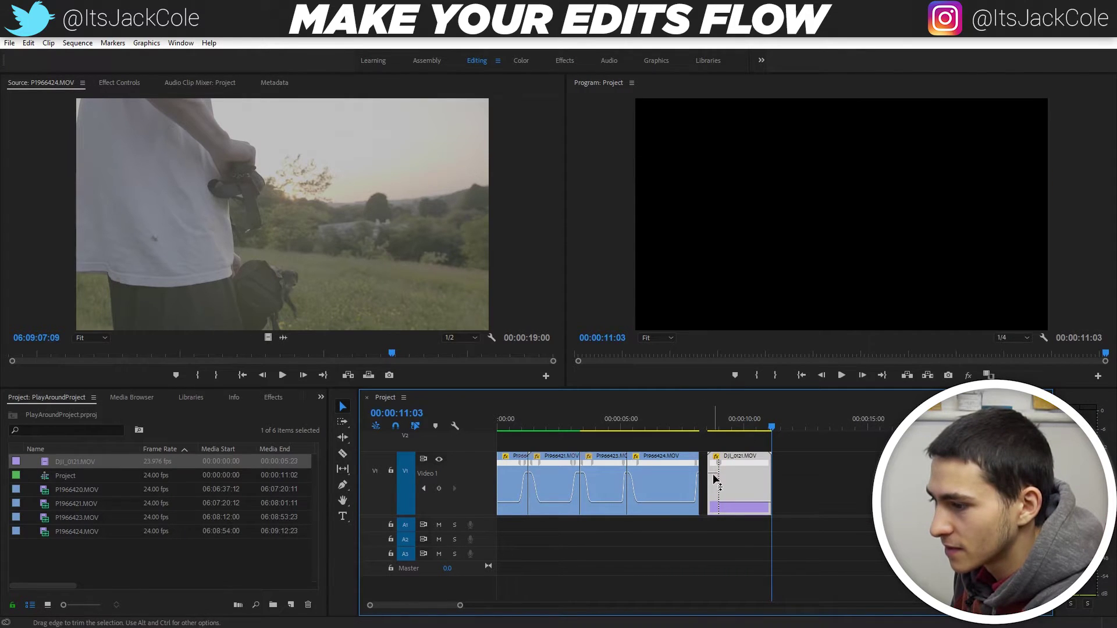
pyautogui.click(708, 425)
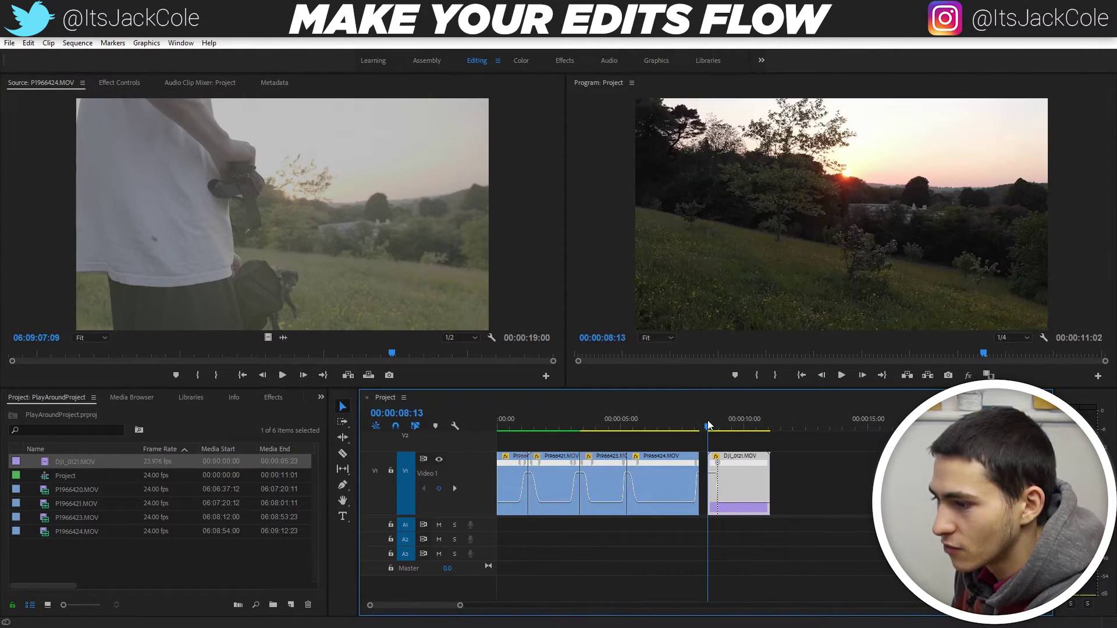
pyautogui.press('space')
pyautogui.scroll(3, 369, 604)
pyautogui.press('space')
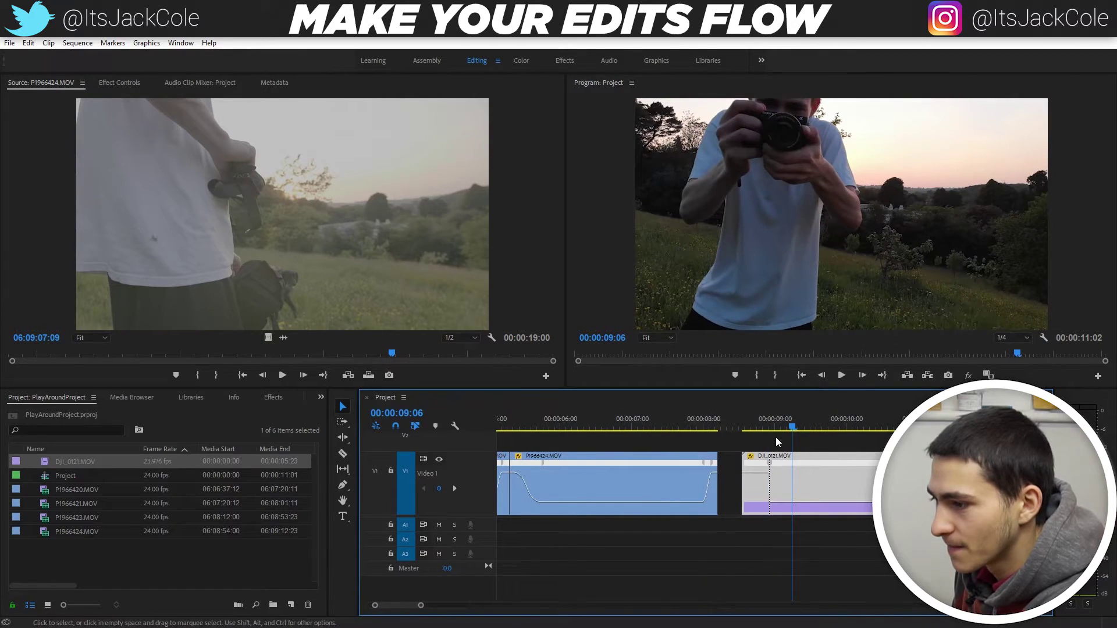
# Split the DJI_0121.MOV keyframe into a smooth slowdown ramp, join the clip to P1966424.MOV, and preview the cut.
pyautogui.moveTo(779, 469); pyautogui.dragTo(782, 470)
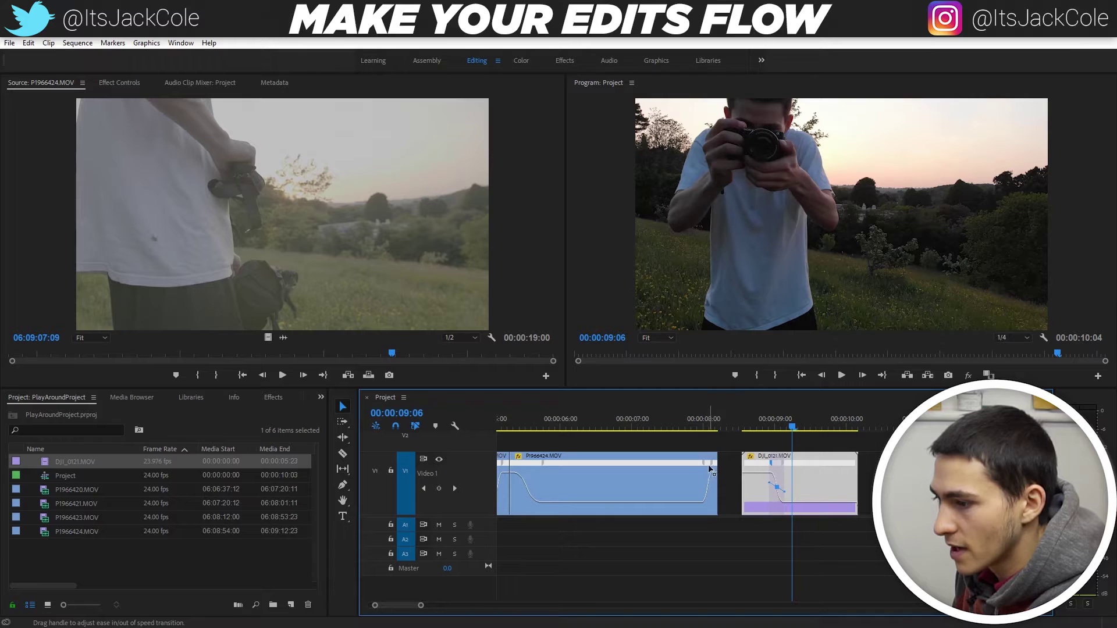
pyautogui.moveTo(746, 488)
pyautogui.mouseDown()
pyautogui.moveTo(779, 481)
pyautogui.moveTo(754, 480)
pyautogui.mouseUp()
pyautogui.click(692, 419)
pyautogui.press('space')
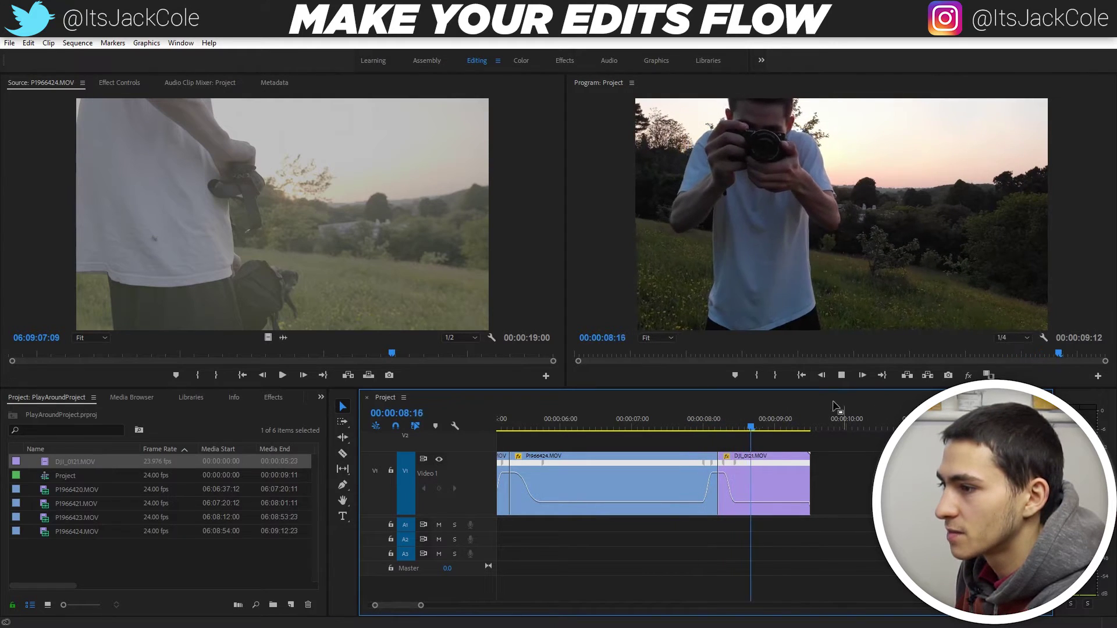
pyautogui.click(685, 424)
pyautogui.press('d')
pyautogui.press('space')
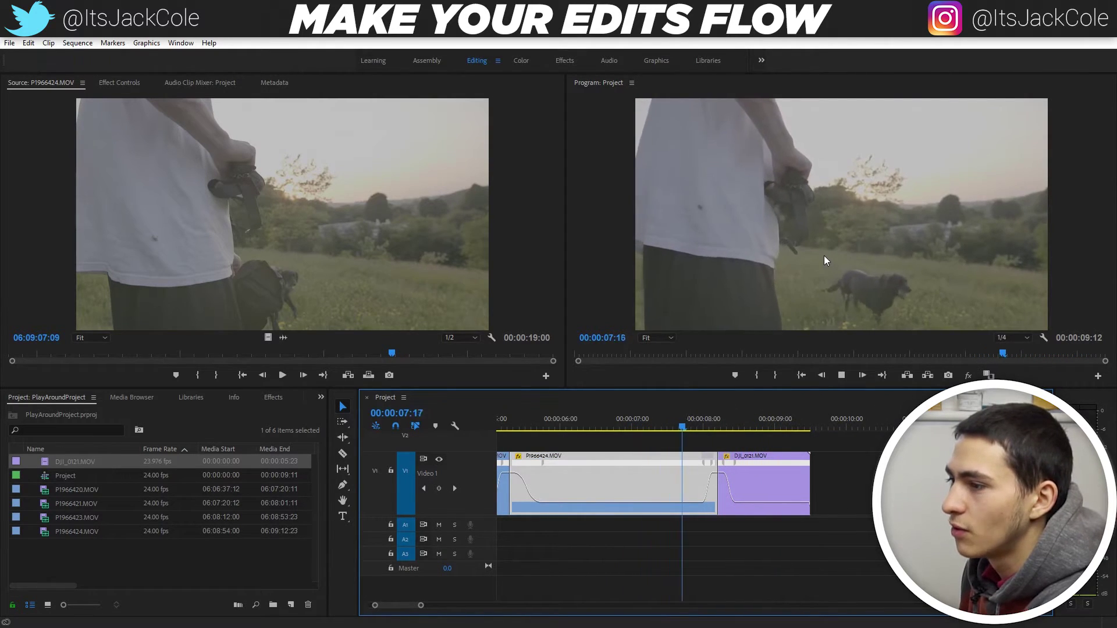
# Undo the last DJI_0121.MOV adjustment, rework its opening into a longer slowdown ramp, and preview the transition from P1966424.MOV.
pyautogui.click(770, 480)
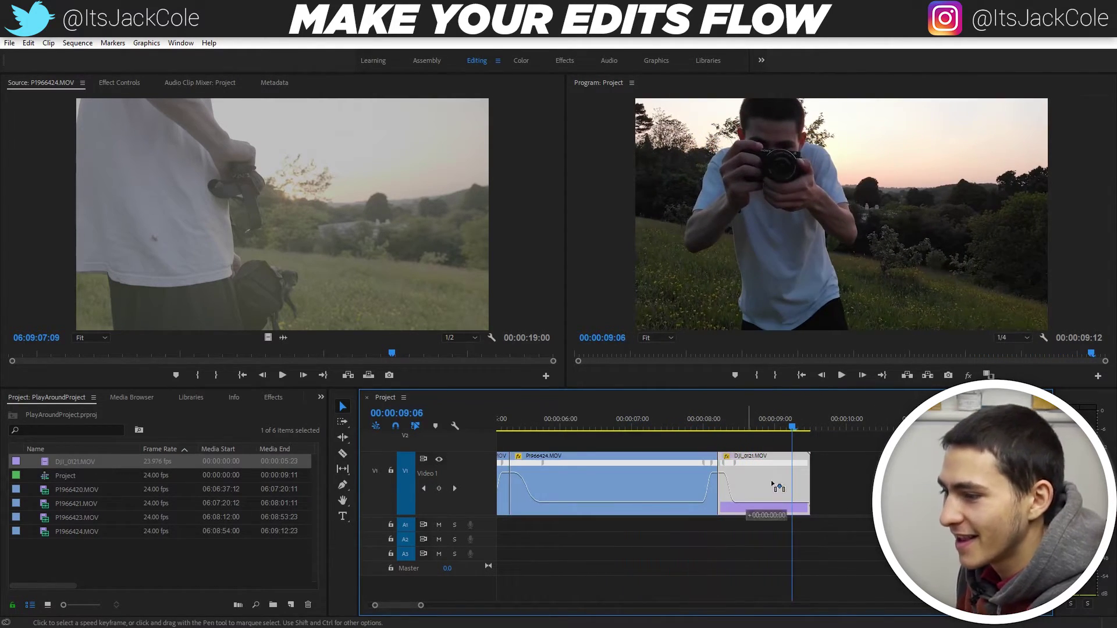
pyautogui.hotkey('ctrl', 'z')
pyautogui.moveTo(746, 481)
pyautogui.mouseDown()
pyautogui.moveTo(731, 481)
pyautogui.moveTo(739, 464)
pyautogui.mouseUp()
pyautogui.moveTo(802, 482); pyautogui.dragTo(791, 481)
pyautogui.click(675, 417)
pyautogui.press('space')
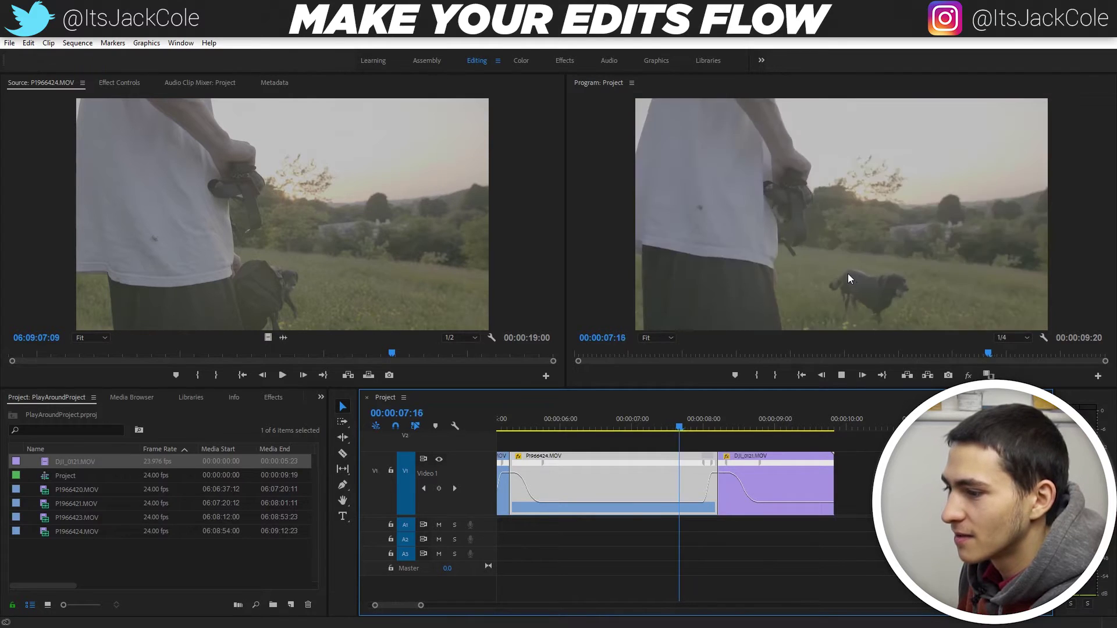
# Try trimming about three frames off the start of DJI_0121.MOV, preview the cut, and undo the change.
pyautogui.click(783, 466)
pyautogui.click(718, 417)
pyautogui.click(727, 422)
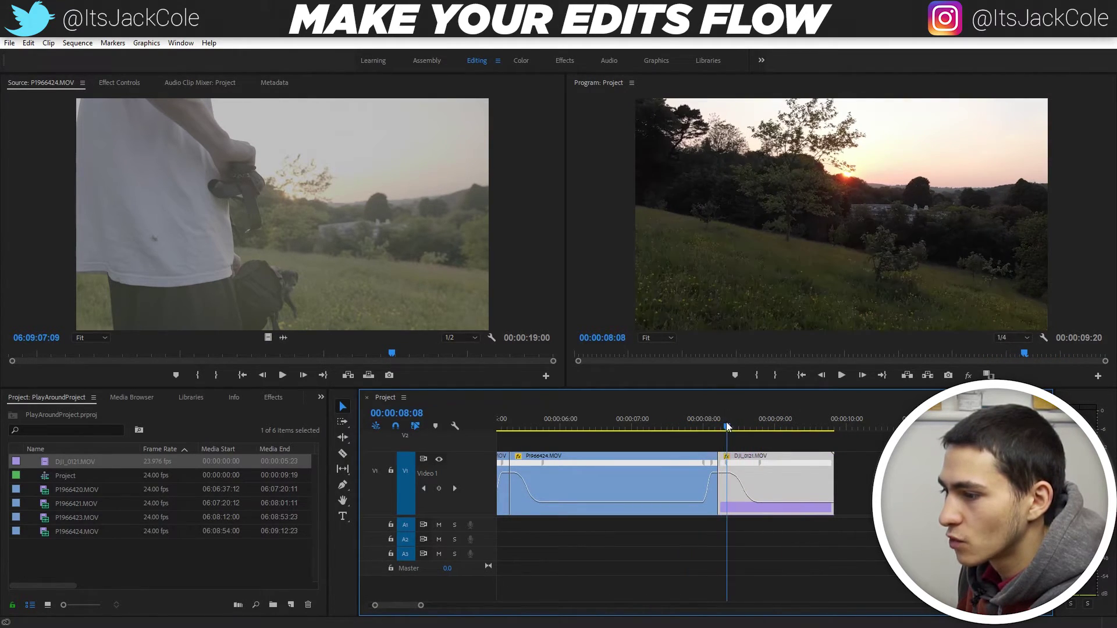
pyautogui.moveTo(719, 483); pyautogui.dragTo(732, 493)
pyautogui.click(700, 423)
pyautogui.press('space')
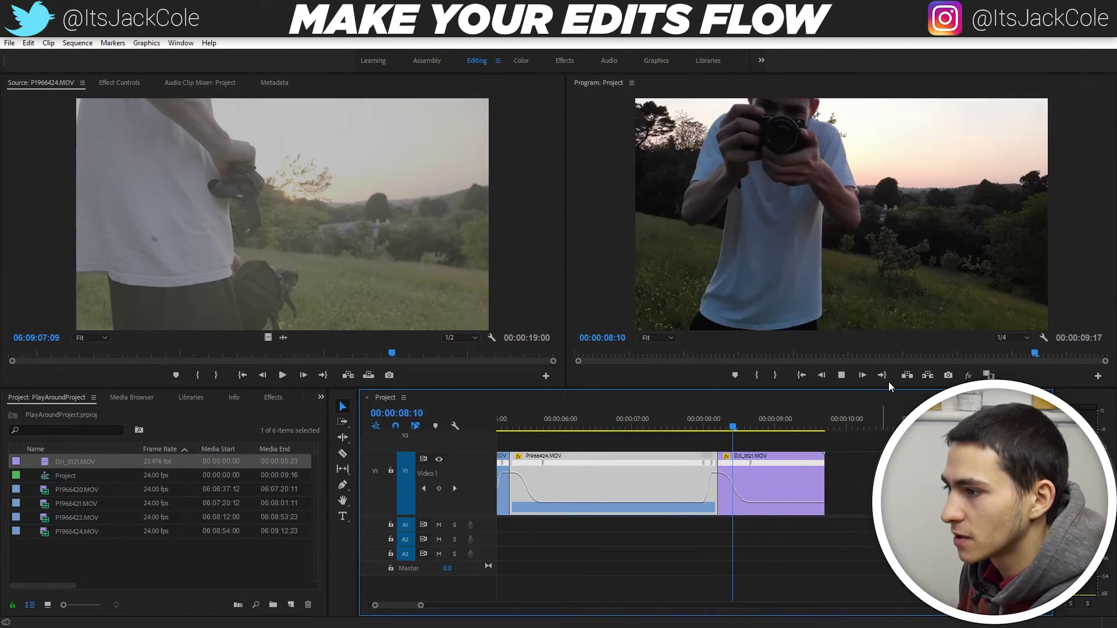
pyautogui.press('space')
pyautogui.hotkey('ctrl', 'z')
pyautogui.hotkey('ctrl', 'z')
# Trim about one frame off the start of DJI_0121.MOV and keep it joined to P1966424.MOV.
pyautogui.moveTo(721, 490); pyautogui.dragTo(725, 492)
pyautogui.click(723, 425)
pyautogui.press('x')
pyautogui.press('c')
pyautogui.click(721, 482)
pyautogui.press('v')
pyautogui.moveTo(721, 485); pyautogui.dragTo(719, 486)
pyautogui.click(828, 422)
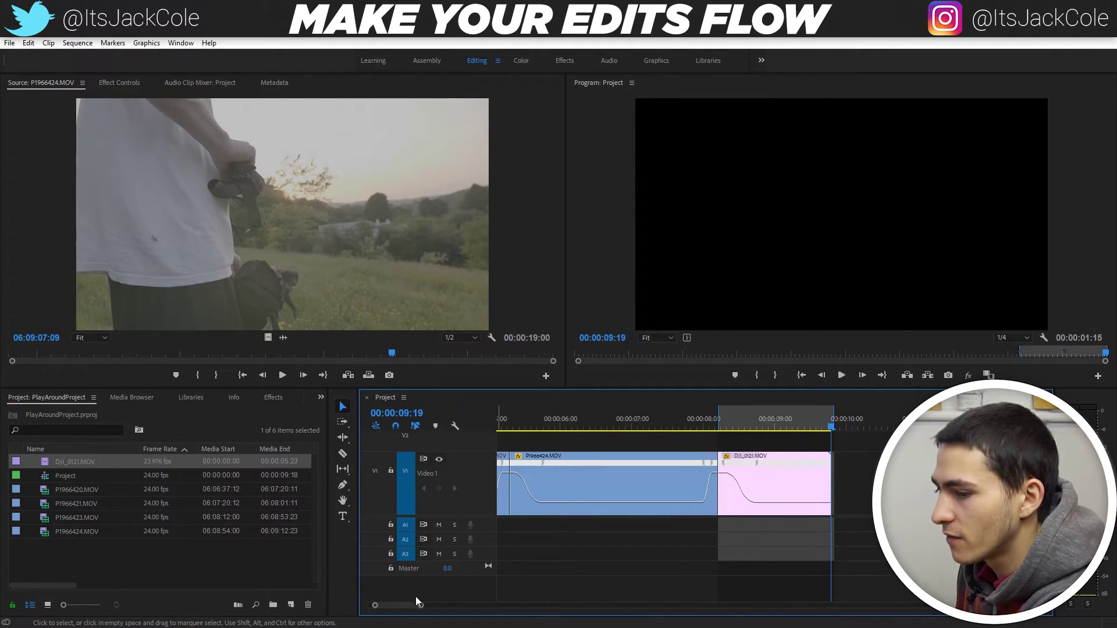
# Return to the sequence start, mark all the clips as the in-to-out range, and save the project.
pyautogui.moveTo(421, 607); pyautogui.dragTo(502, 605)
pyautogui.press('Home')
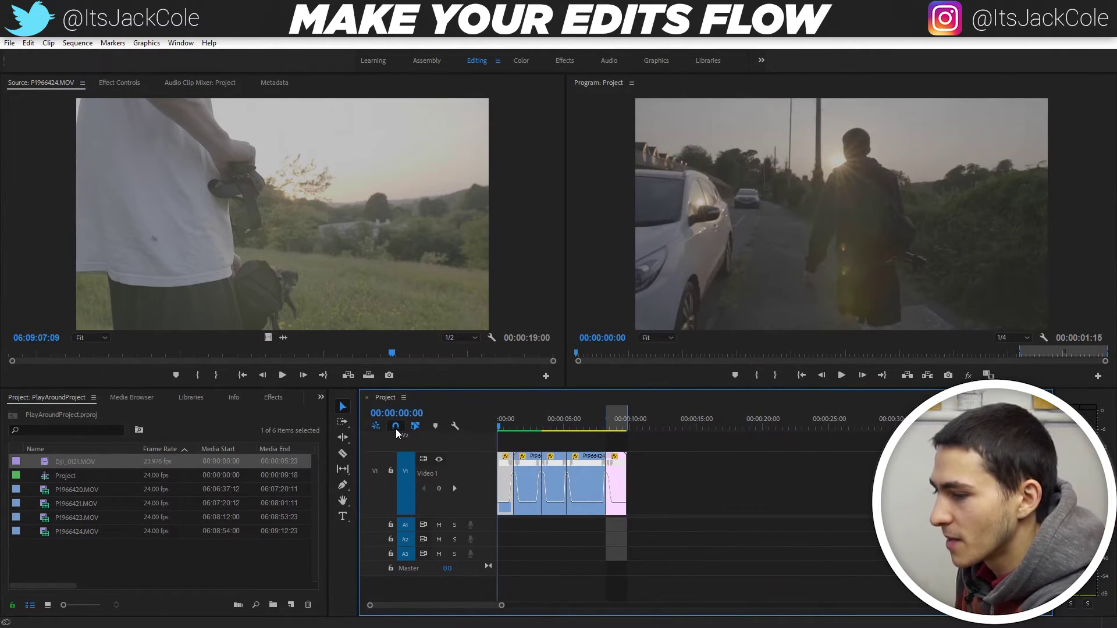
pyautogui.hotkey('ctrl', 's')
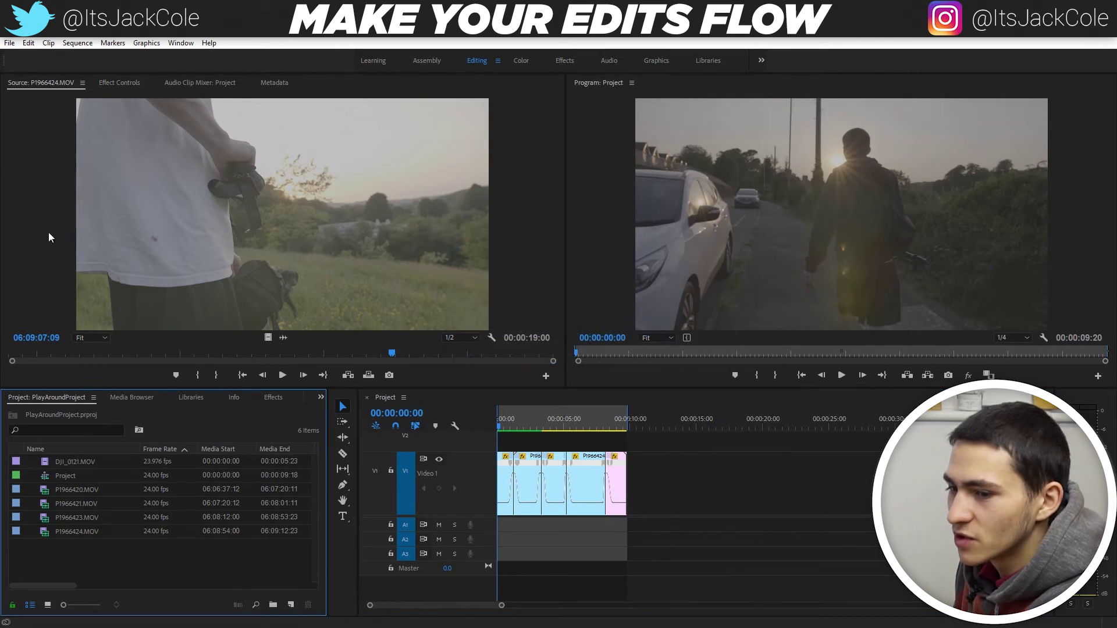
# Create a 3840 x 2160, 24.00 fps adjustment layer and place it on V2 from the sequence start to the end of P1966424.MOV.
pyautogui.click(9, 43)
pyautogui.moveTo(87, 56)
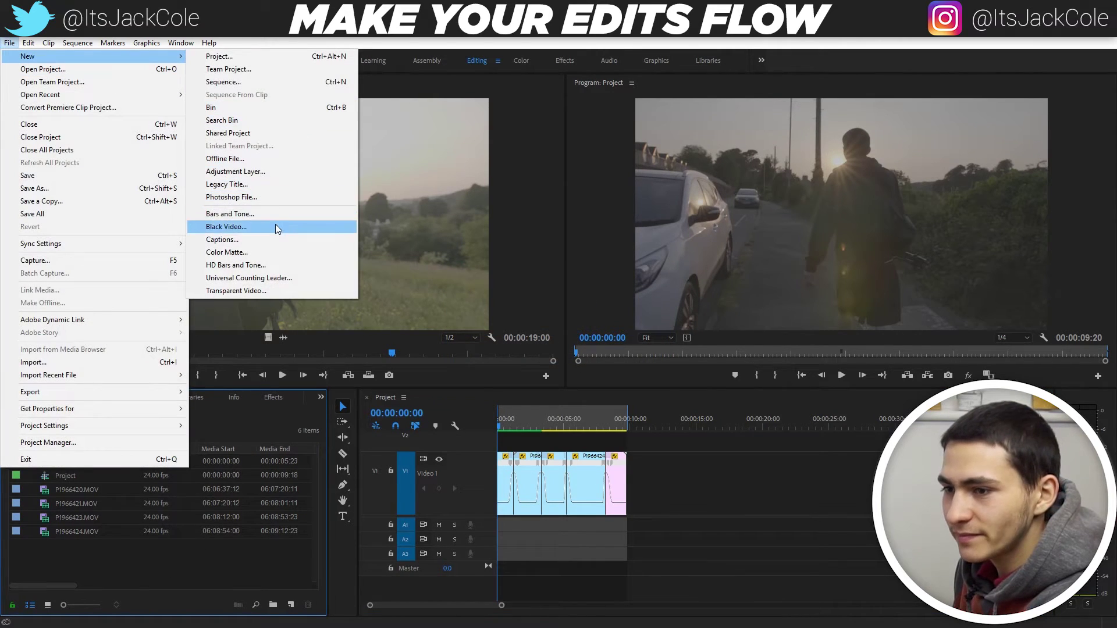
pyautogui.click(279, 171)
pyautogui.click(566, 373)
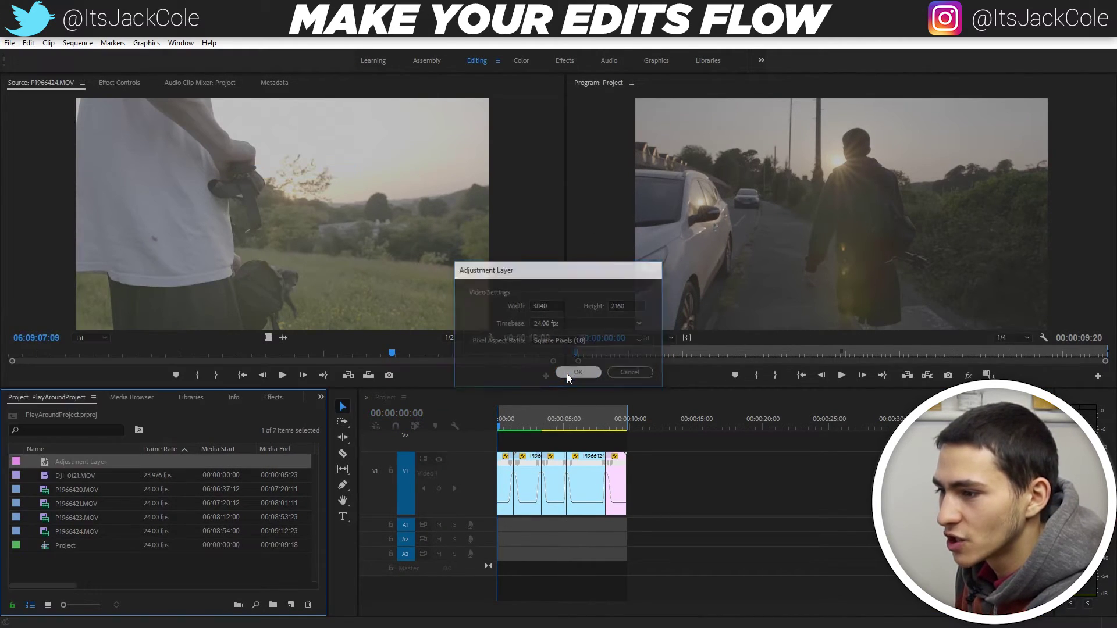
pyautogui.moveTo(99, 463); pyautogui.dragTo(499, 440)
pyautogui.click(618, 426)
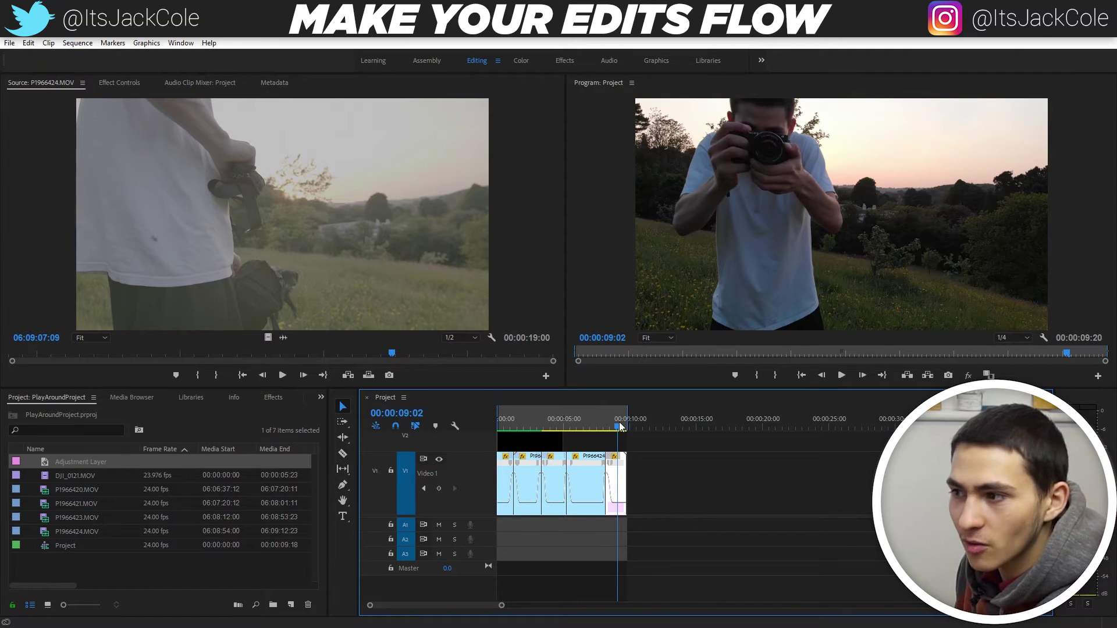
pyautogui.moveTo(619, 426); pyautogui.dragTo(594, 448)
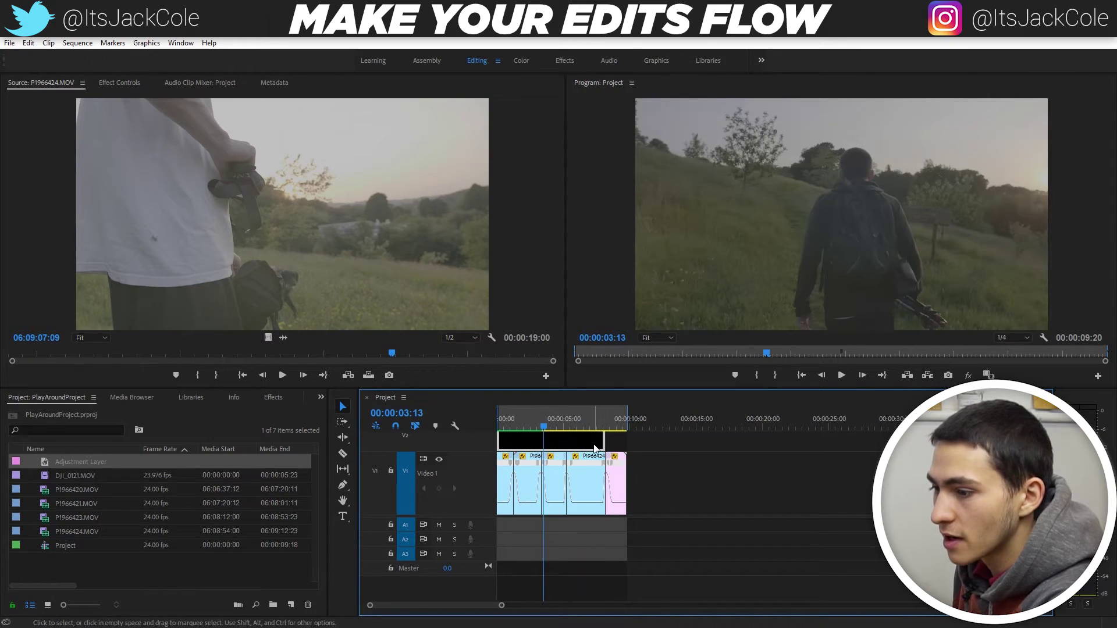
# Apply the AlexaV3_K1S1_LogC2Video_DCIP3_EE input LUT to the adjustment layer, save the project, and return to the Editing workspace.
pyautogui.click(523, 61)
pyautogui.hotkey('ctrl', 's')
pyautogui.click(974, 153)
pyautogui.click(1019, 220)
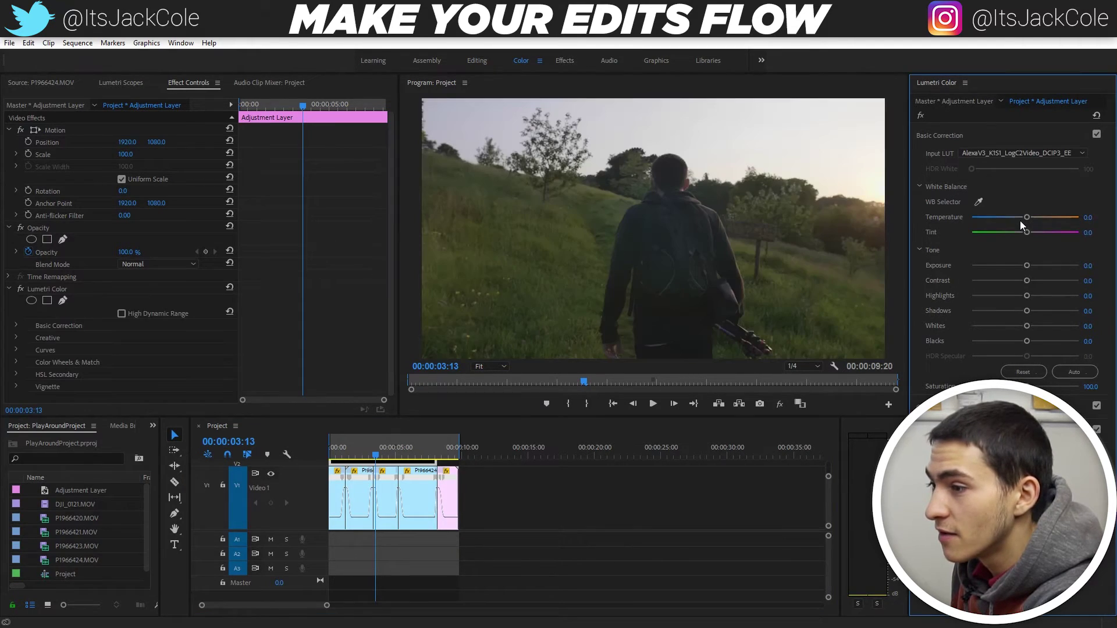
pyautogui.hotkey('ctrl', 's')
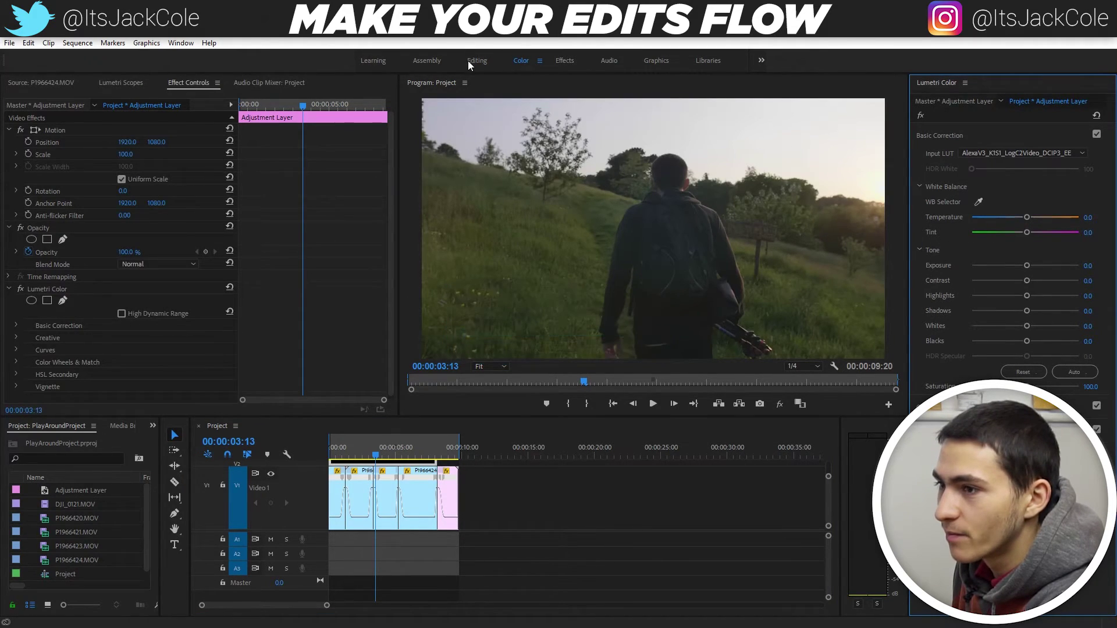
pyautogui.click(473, 60)
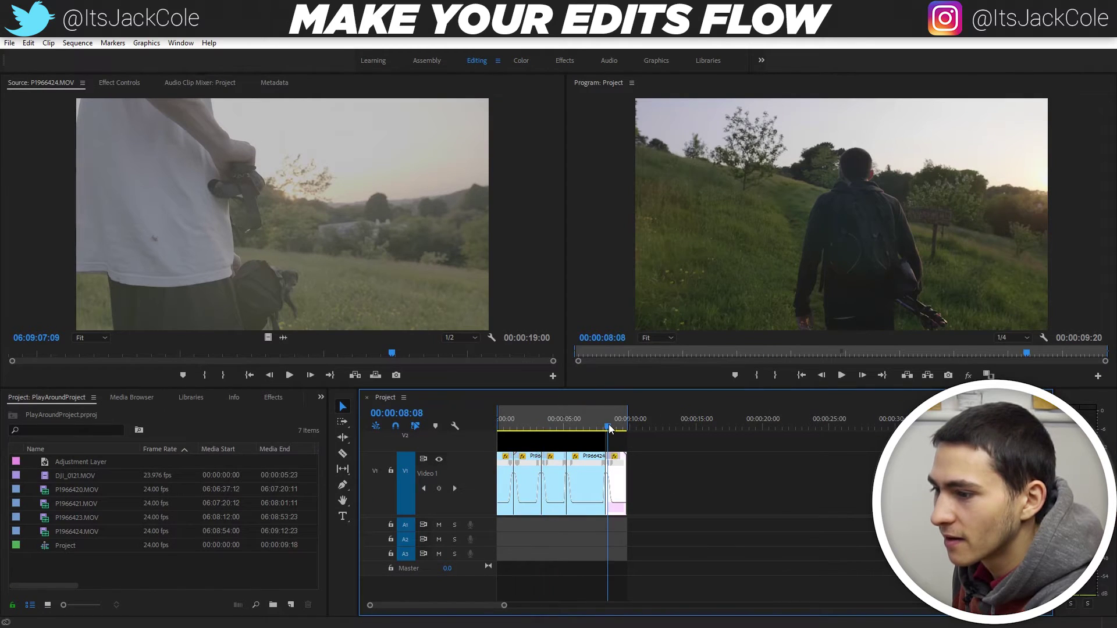
# Check the cut into DJI_0121.MOV, return to the sequence start, save the project, and render the marked range.
pyautogui.click(609, 426)
pyautogui.moveTo(604, 443); pyautogui.dragTo(620, 441)
pyautogui.press('Home')
pyautogui.hotkey('ctrl', 's')
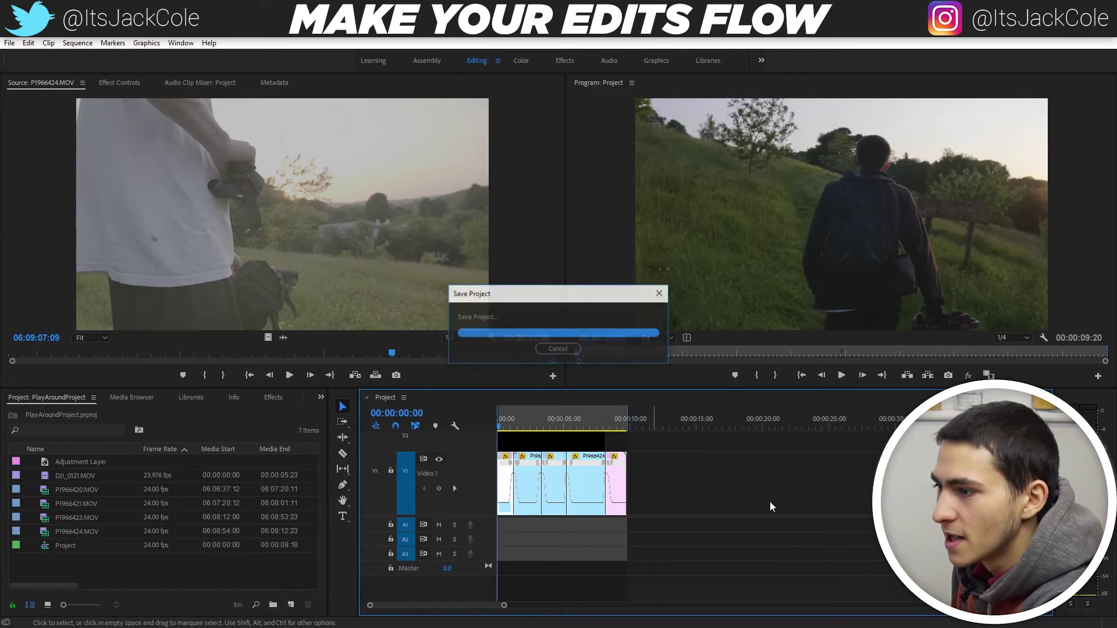
pyautogui.click(78, 43)
pyautogui.click(105, 83)
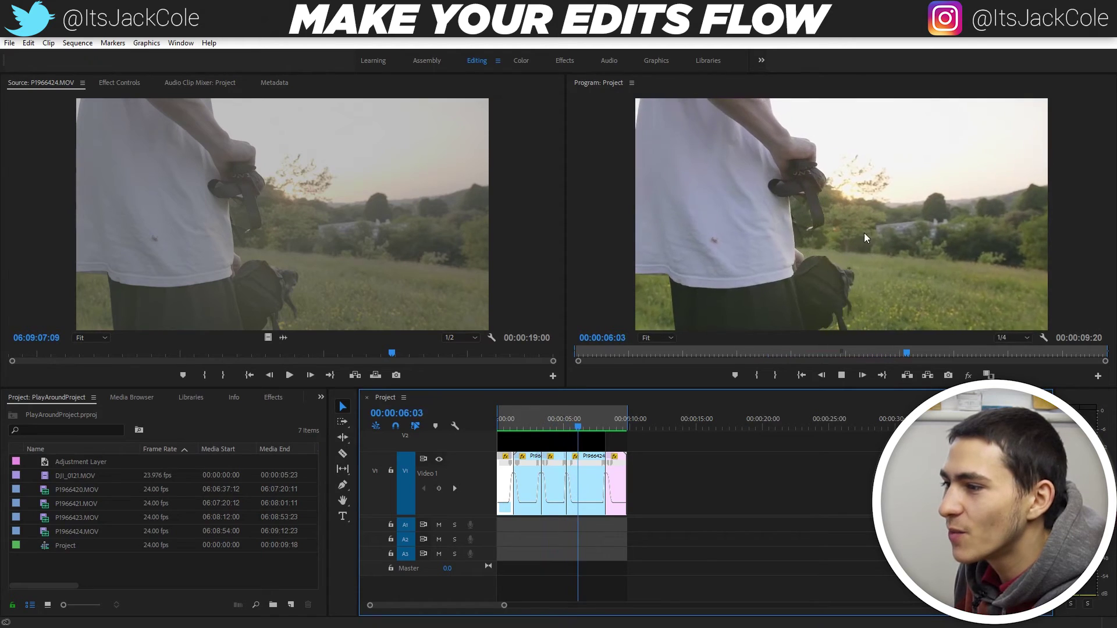
# Play the rendered sequence and replay it from the start to review the speed-ramped transitions.
pyautogui.press('space')
pyautogui.press('space')
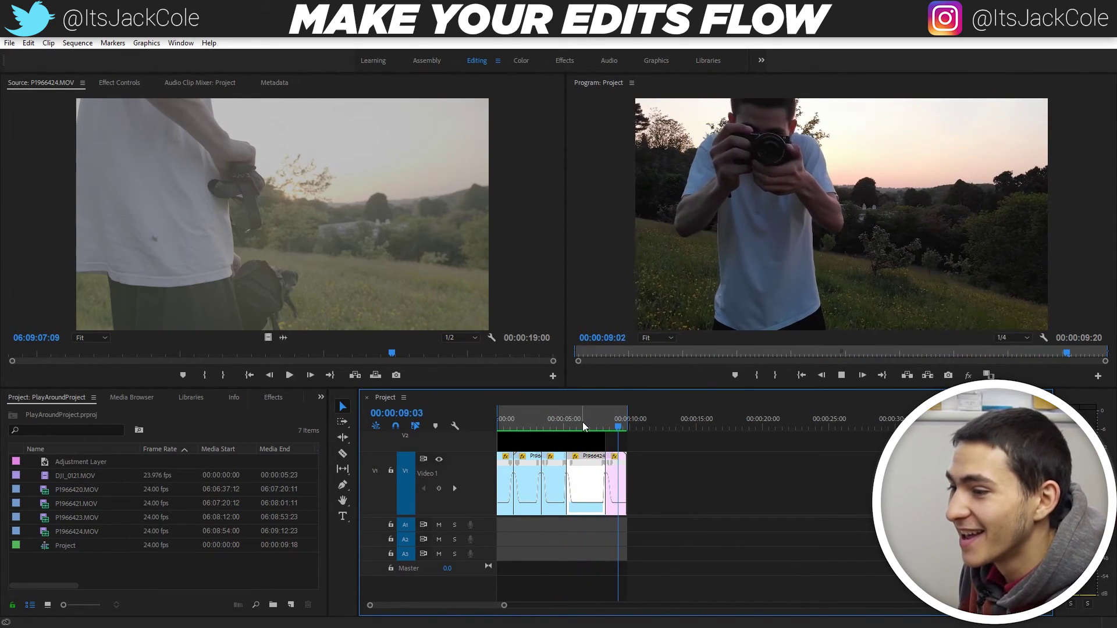
pyautogui.press('Home')
pyautogui.press('space')
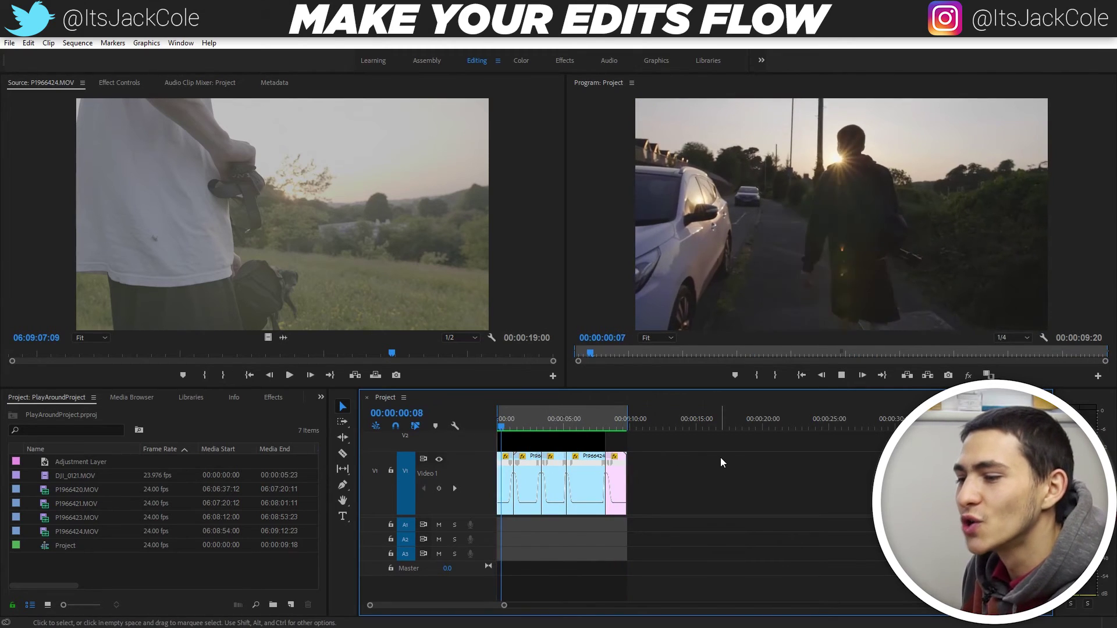